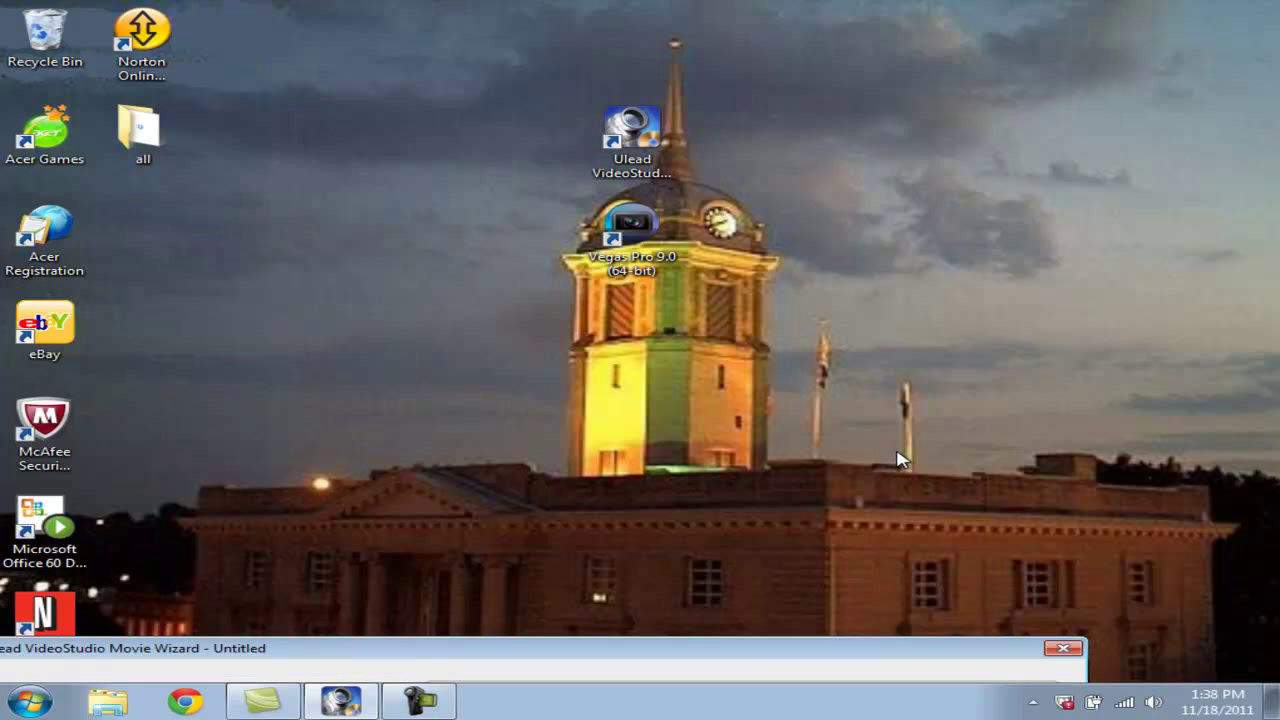
# Step: Drag the Movie Wizard window up until the DVD format and E:\ capture folder are fully visible
pyautogui.moveTo(935, 287); pyautogui.dragTo(943, 284)
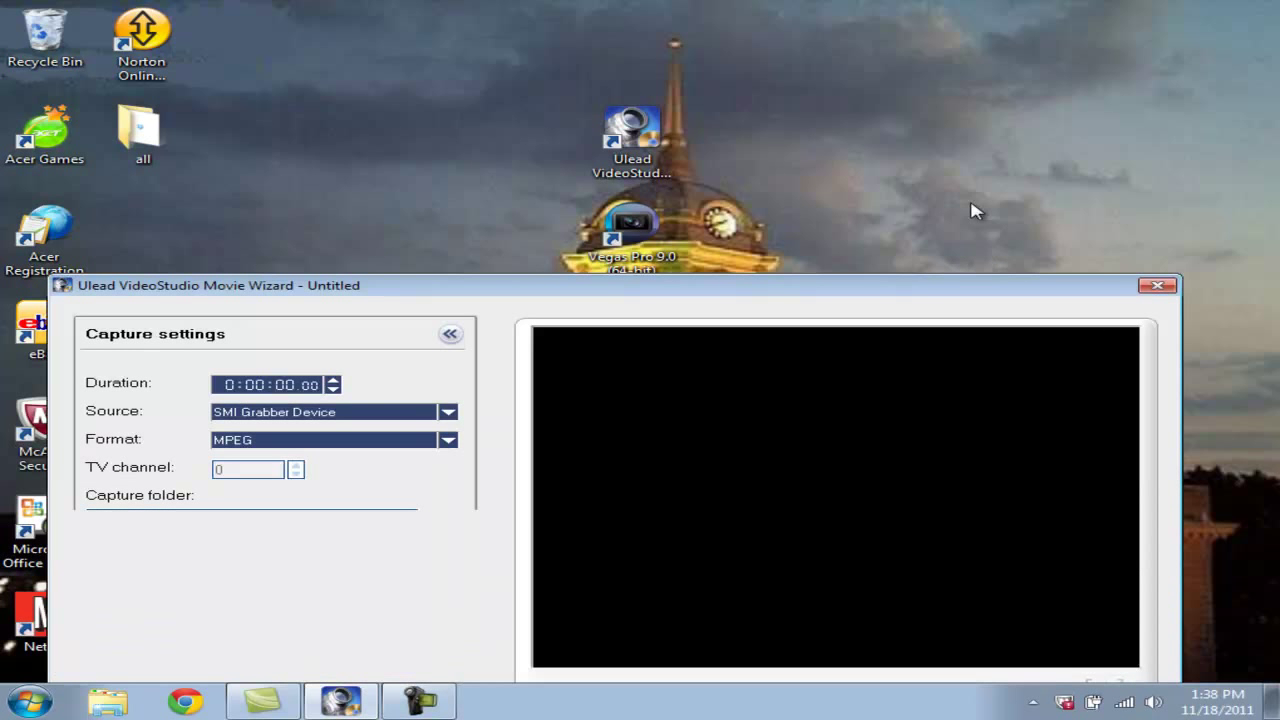
pyautogui.moveTo(975, 211)
pyautogui.mouseDown()
pyautogui.moveTo(980, 123)
pyautogui.moveTo(1000, 108)
pyautogui.moveTo(1005, 45)
pyautogui.moveTo(949, 42)
pyautogui.mouseUp()
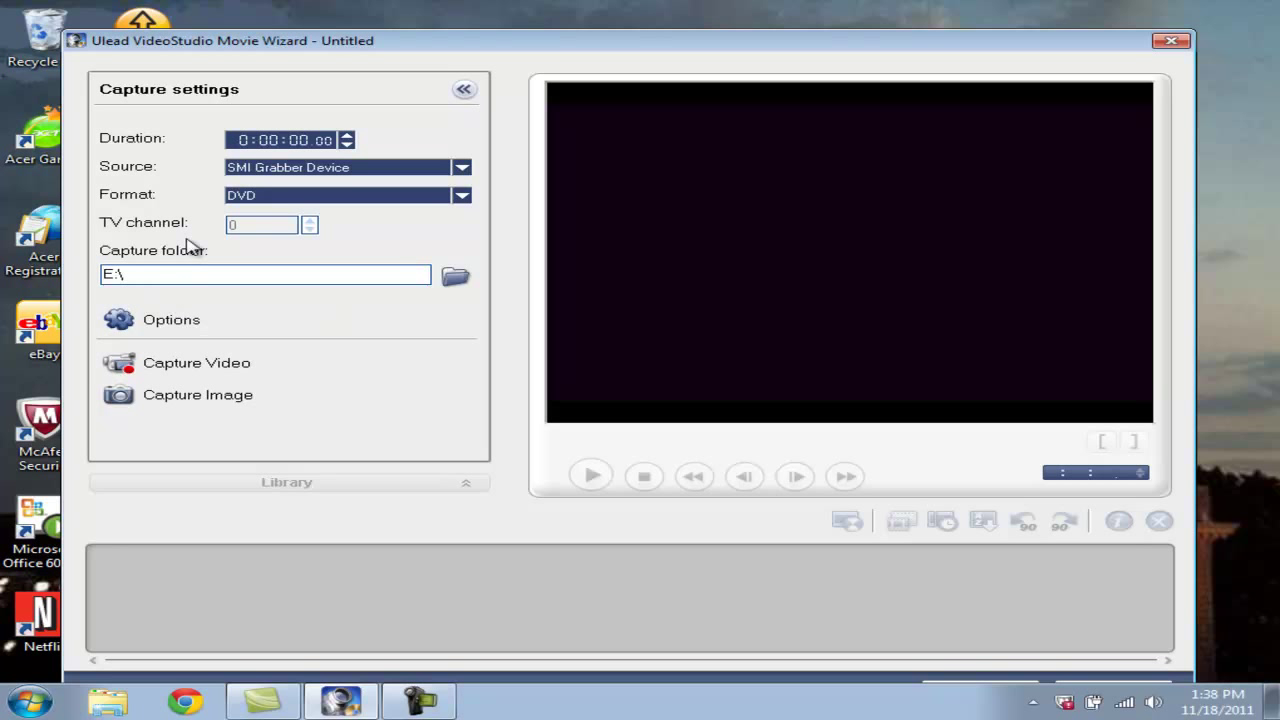
# Step: In capture property settings, set input source to Video S-video, keep NTSC and the microphone audio device
pyautogui.click(155, 325)
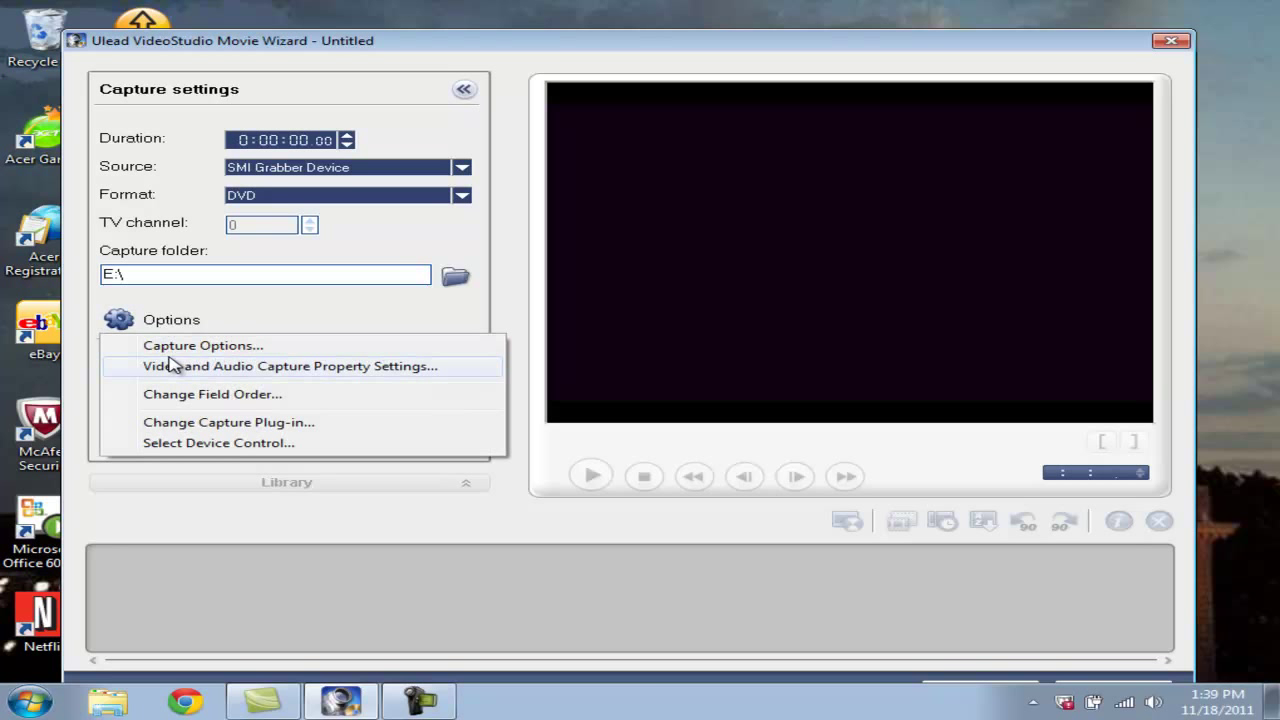
pyautogui.click(357, 369)
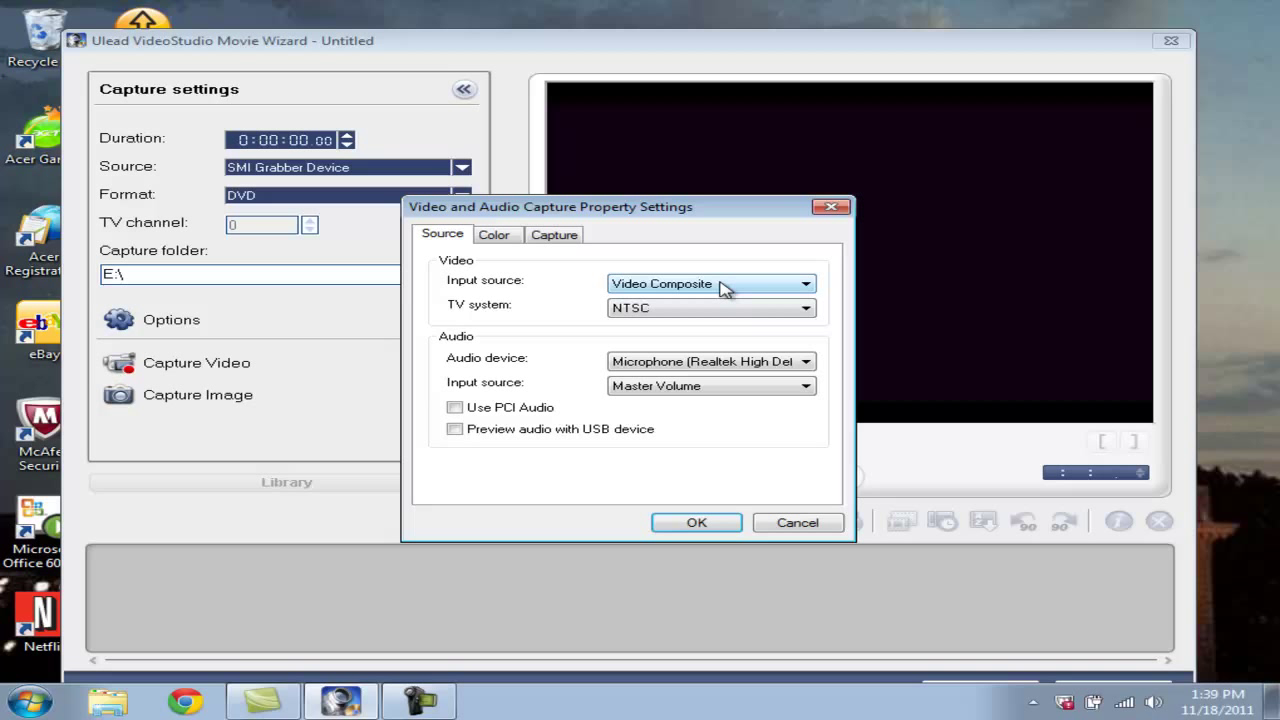
pyautogui.click(710, 287)
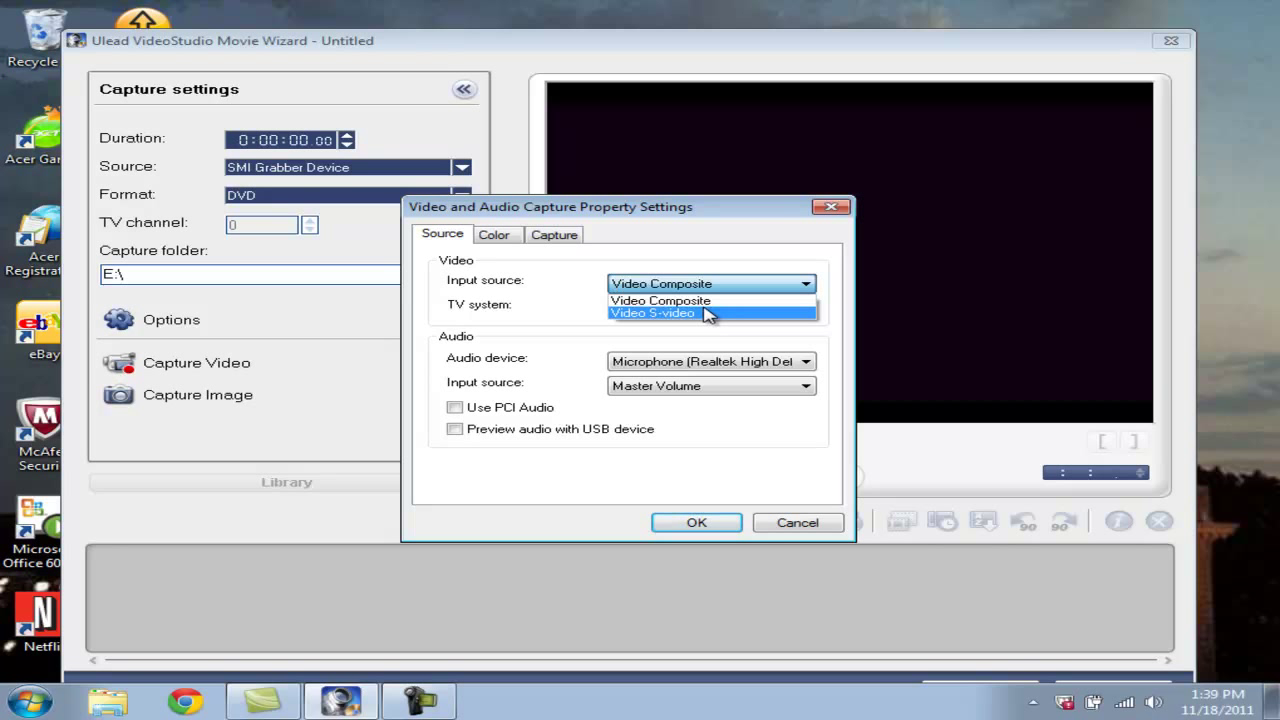
pyautogui.click(708, 313)
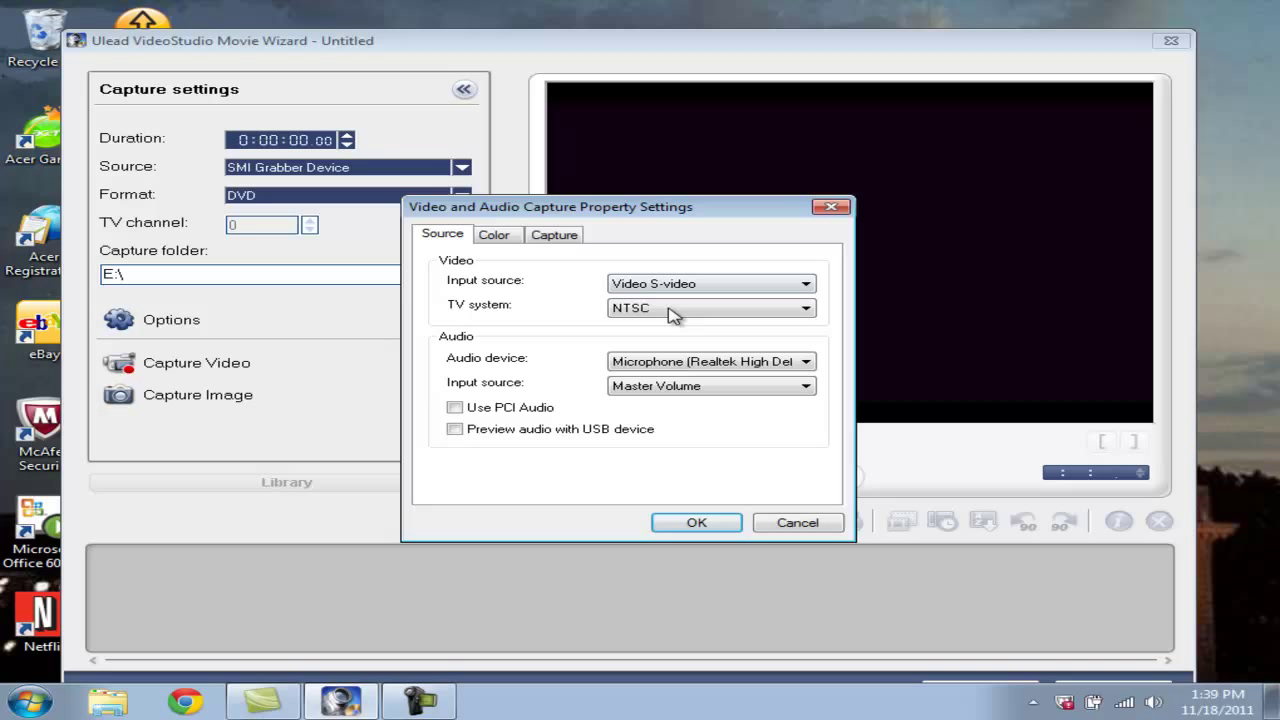
pyautogui.click(768, 312)
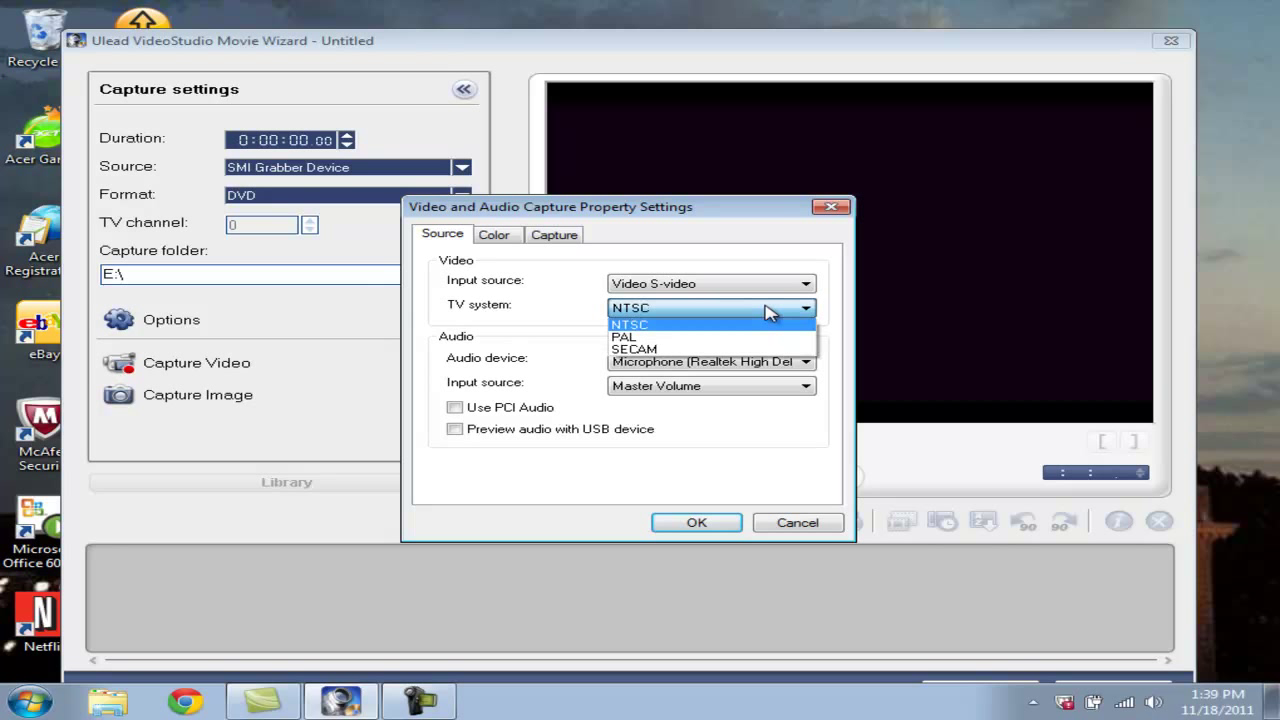
pyautogui.click(766, 312)
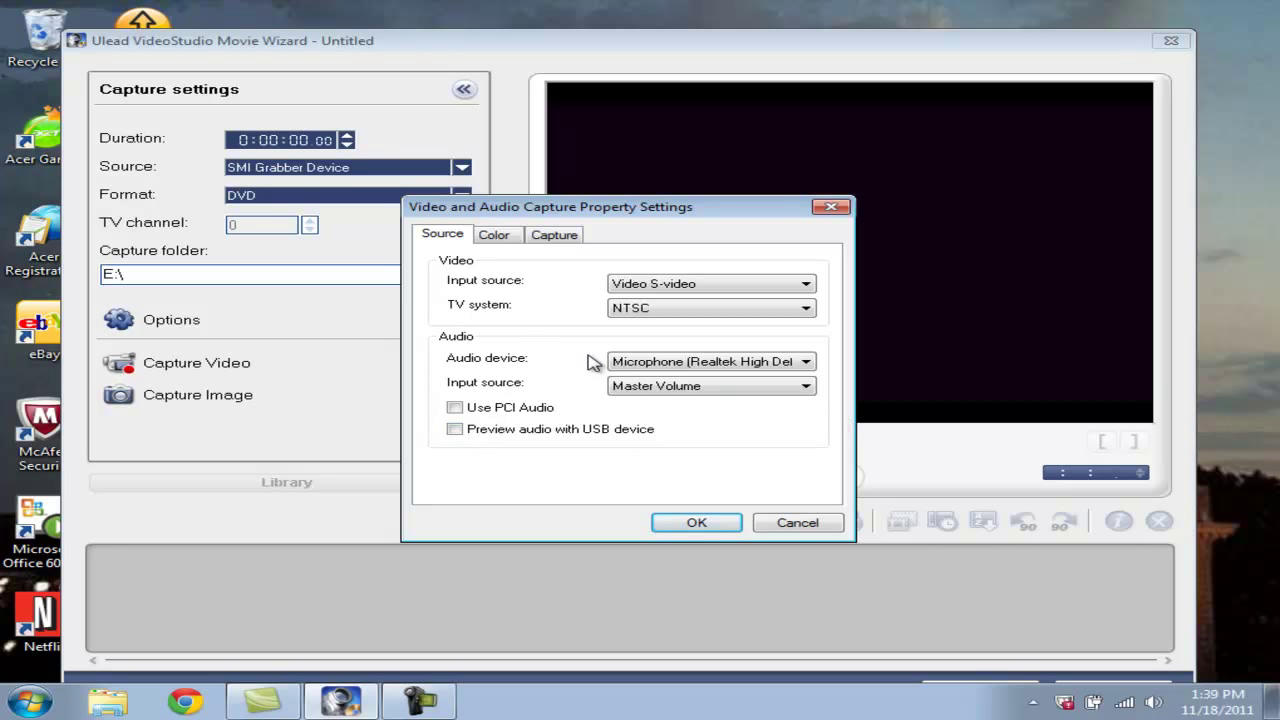
pyautogui.click(700, 362)
pyautogui.click(697, 366)
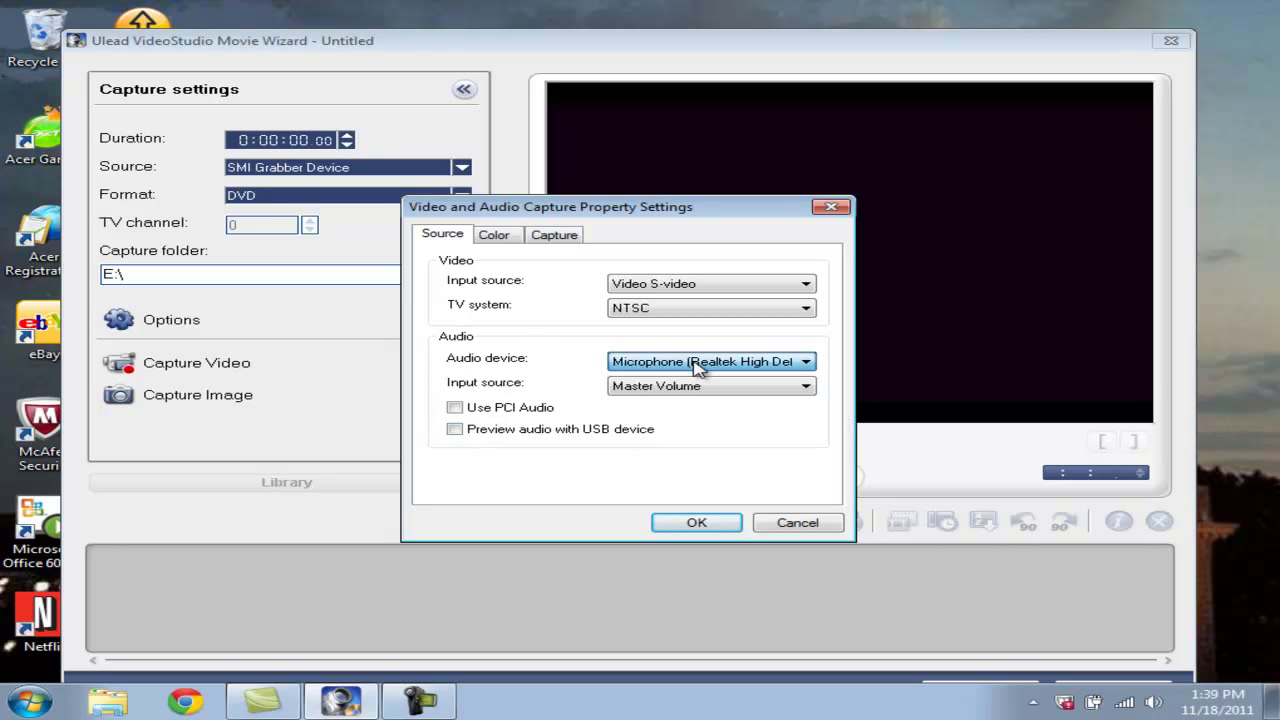
pyautogui.click(665, 362)
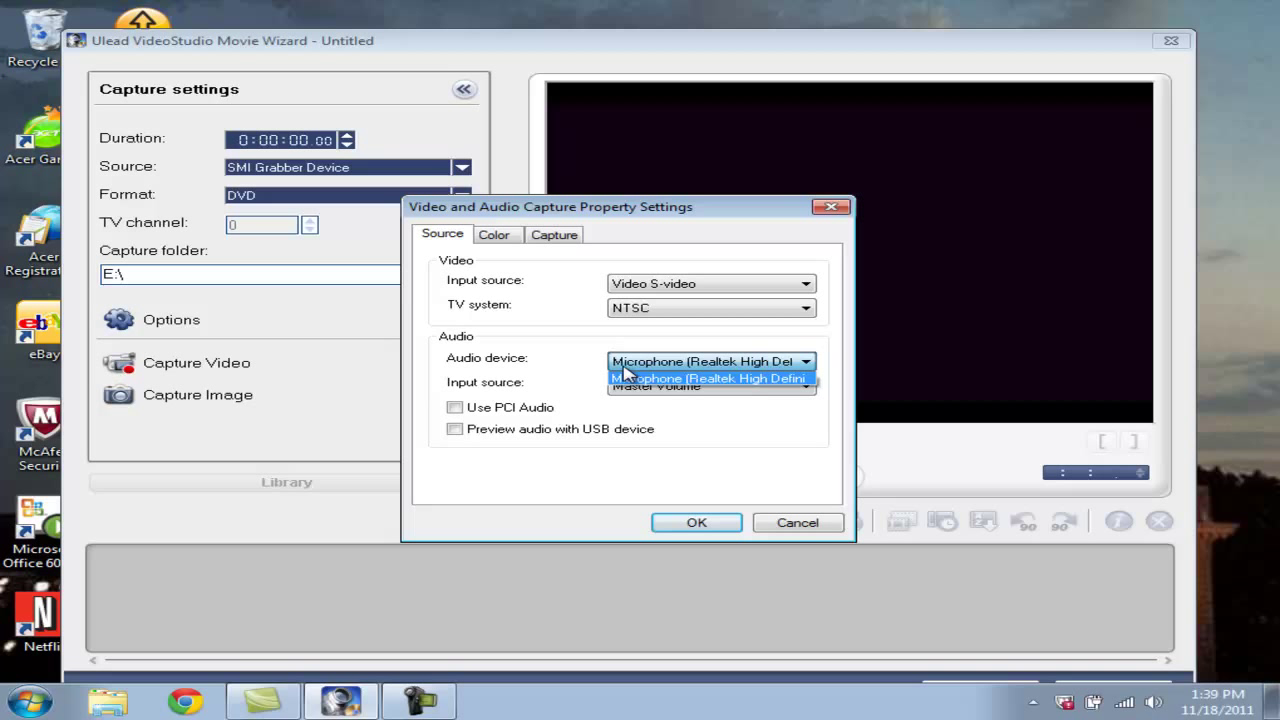
pyautogui.click(603, 350)
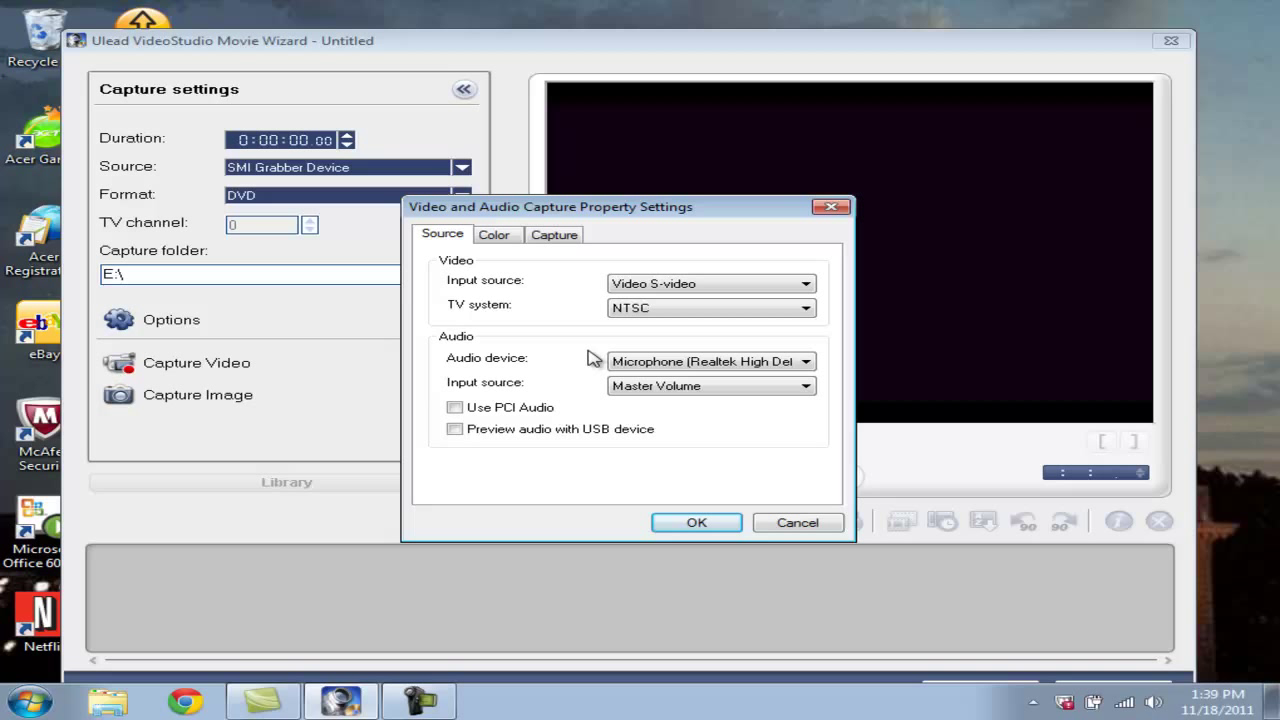
# Step: Raise Sharpness in the colour settings from 4 to its maximum of 15
pyautogui.click(495, 235)
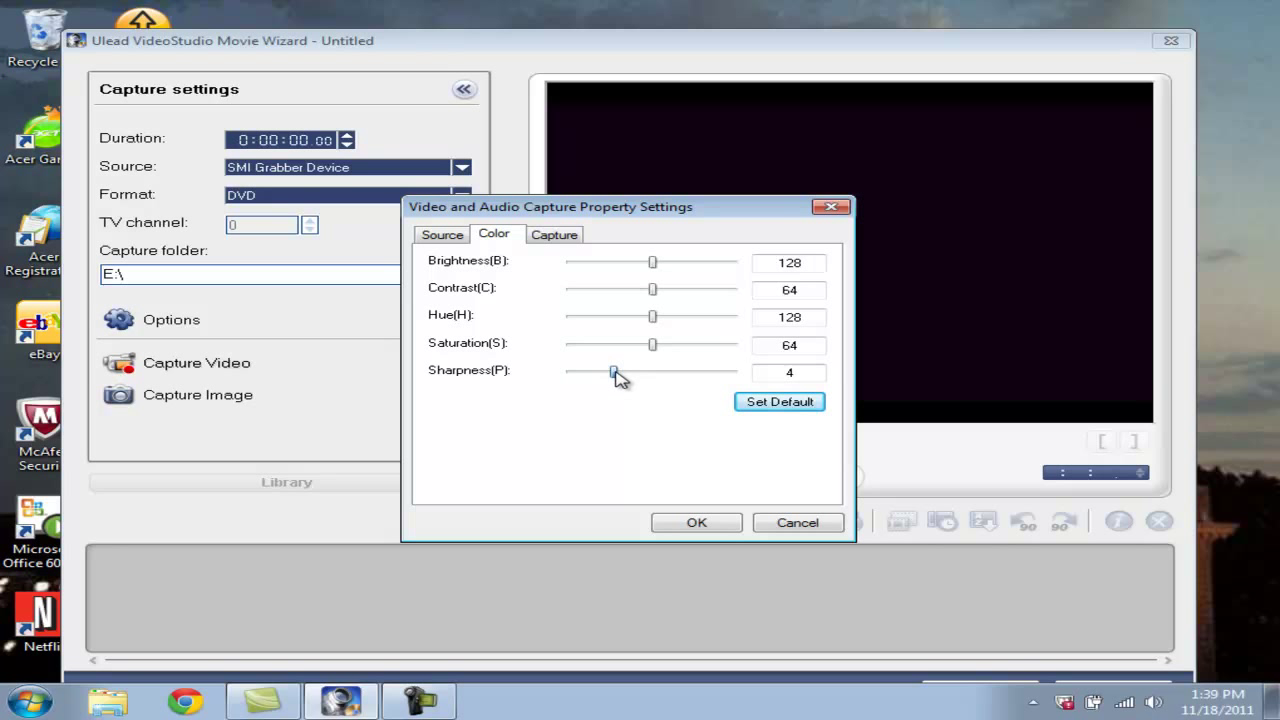
pyautogui.moveTo(614, 372); pyautogui.dragTo(908, 367)
pyautogui.click(554, 234)
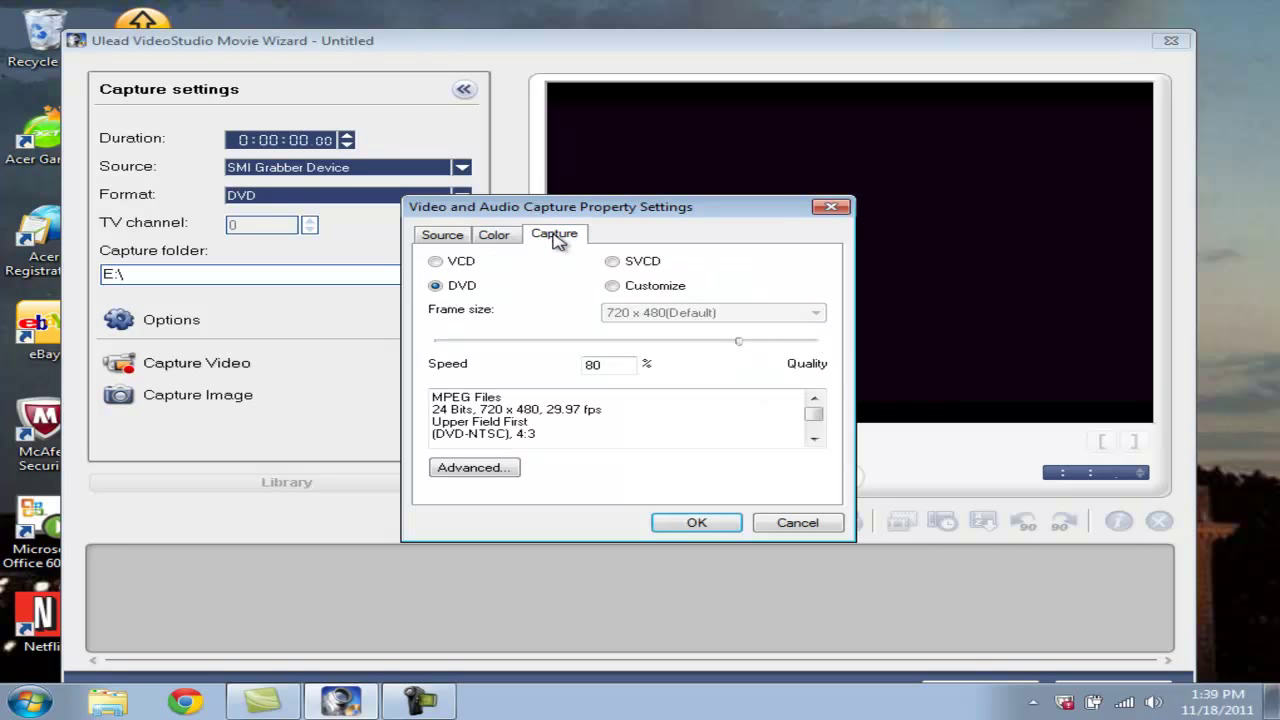
# Step: In advanced MPEG settings, keep the DVD NTSC 720x480 template and set aspect ratio to 16:9
pyautogui.click(507, 470)
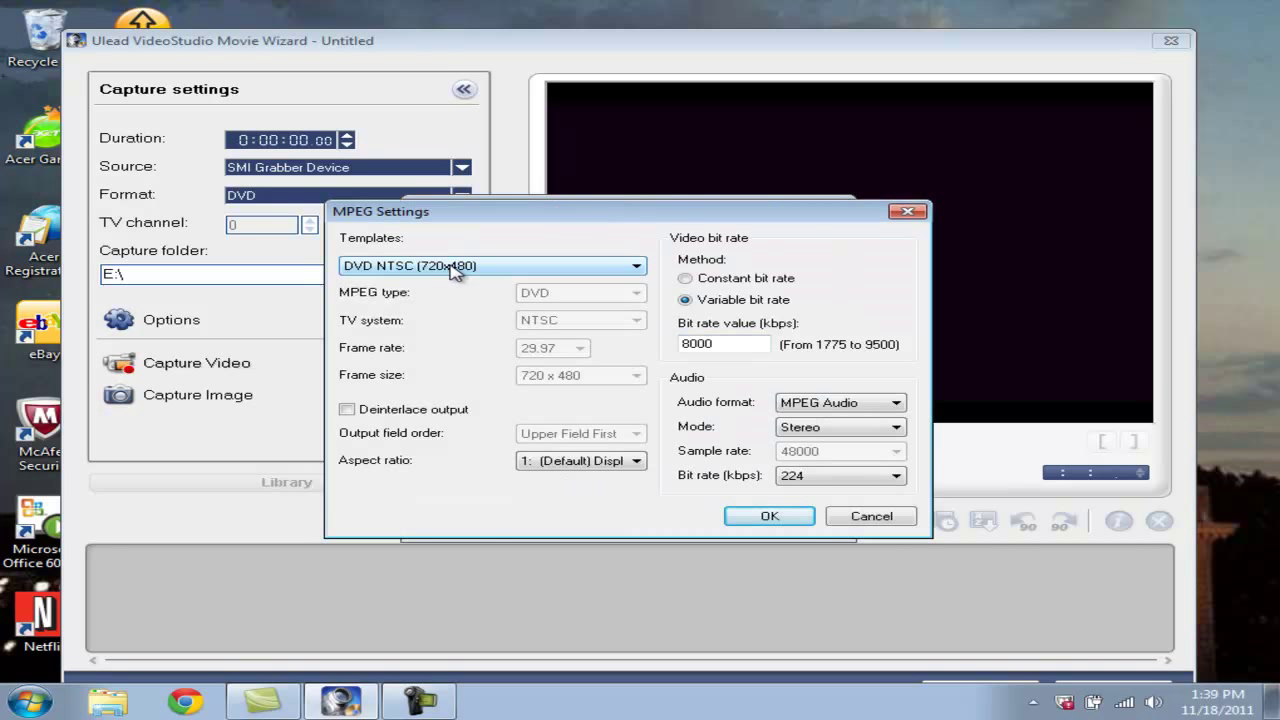
pyautogui.click(456, 268)
pyautogui.click(456, 268)
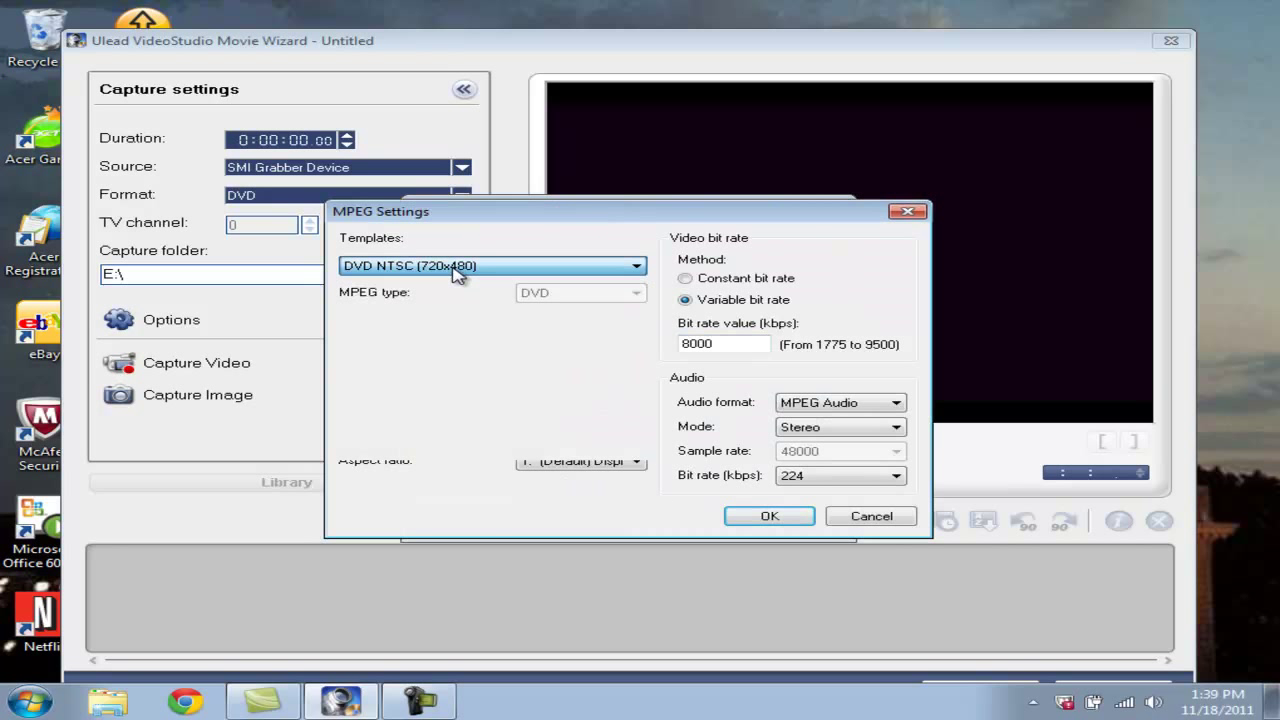
pyautogui.click(531, 466)
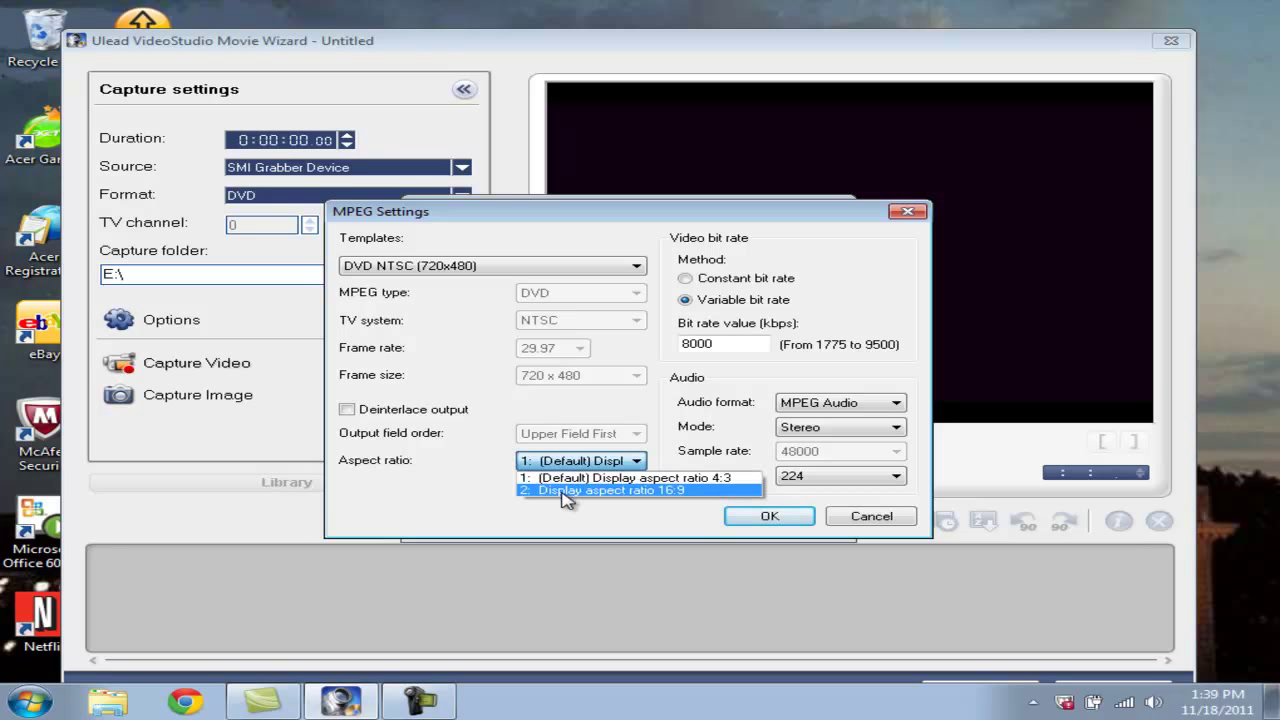
pyautogui.click(662, 490)
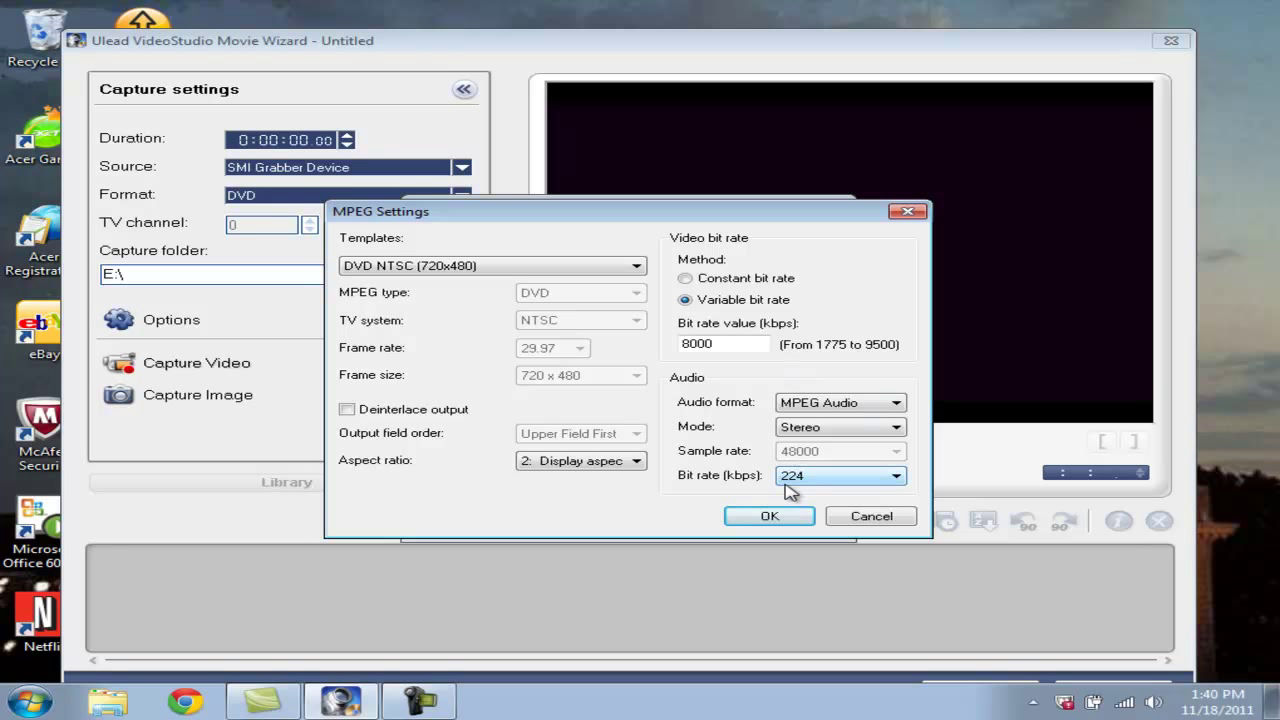
# Step: Keep audio bit rate 224, enable deinterlaced output, and confirm both settings dialogs
pyautogui.click(845, 478)
pyautogui.click(845, 478)
pyautogui.click(346, 410)
pyautogui.click(771, 516)
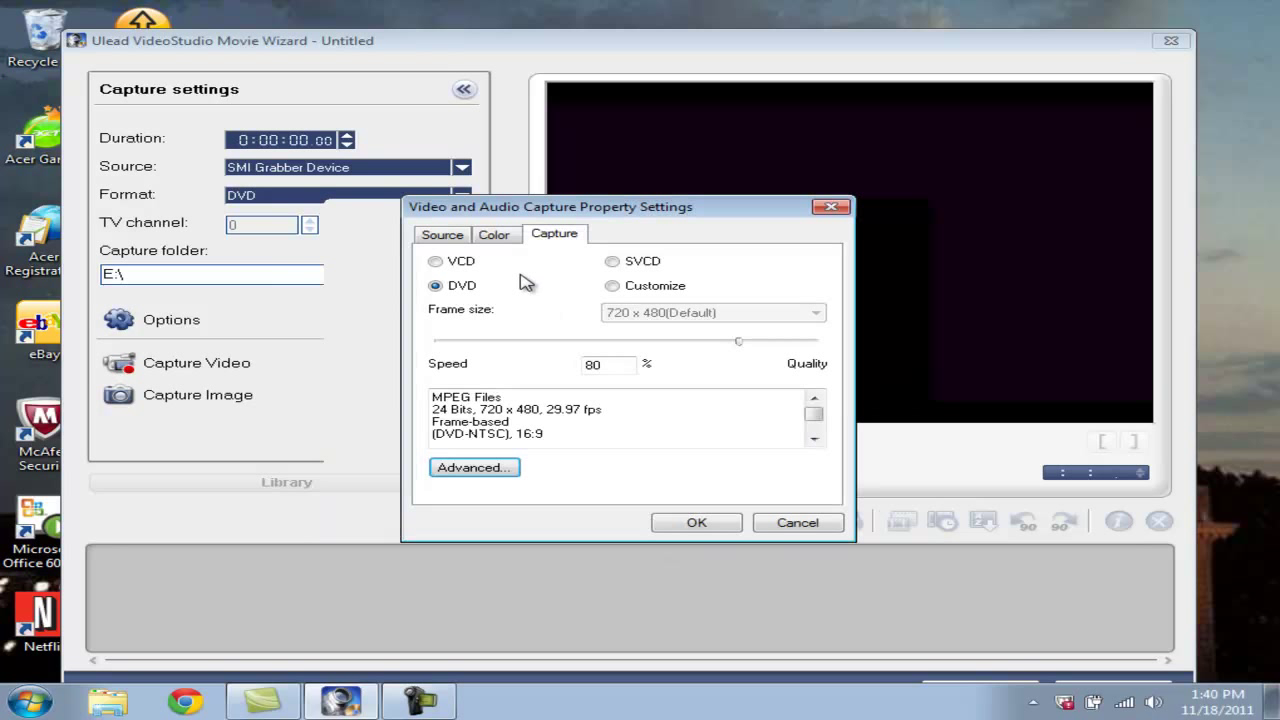
pyautogui.click(674, 523)
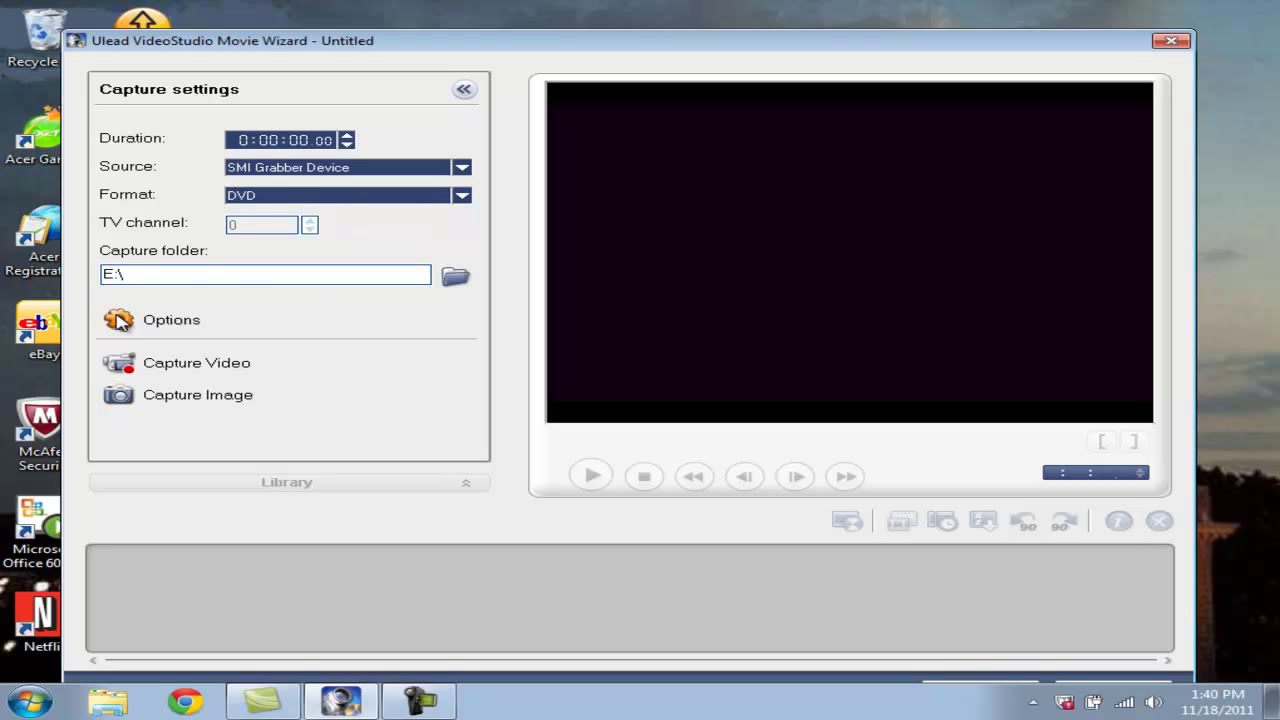
pyautogui.click(118, 320)
pyautogui.click(432, 374)
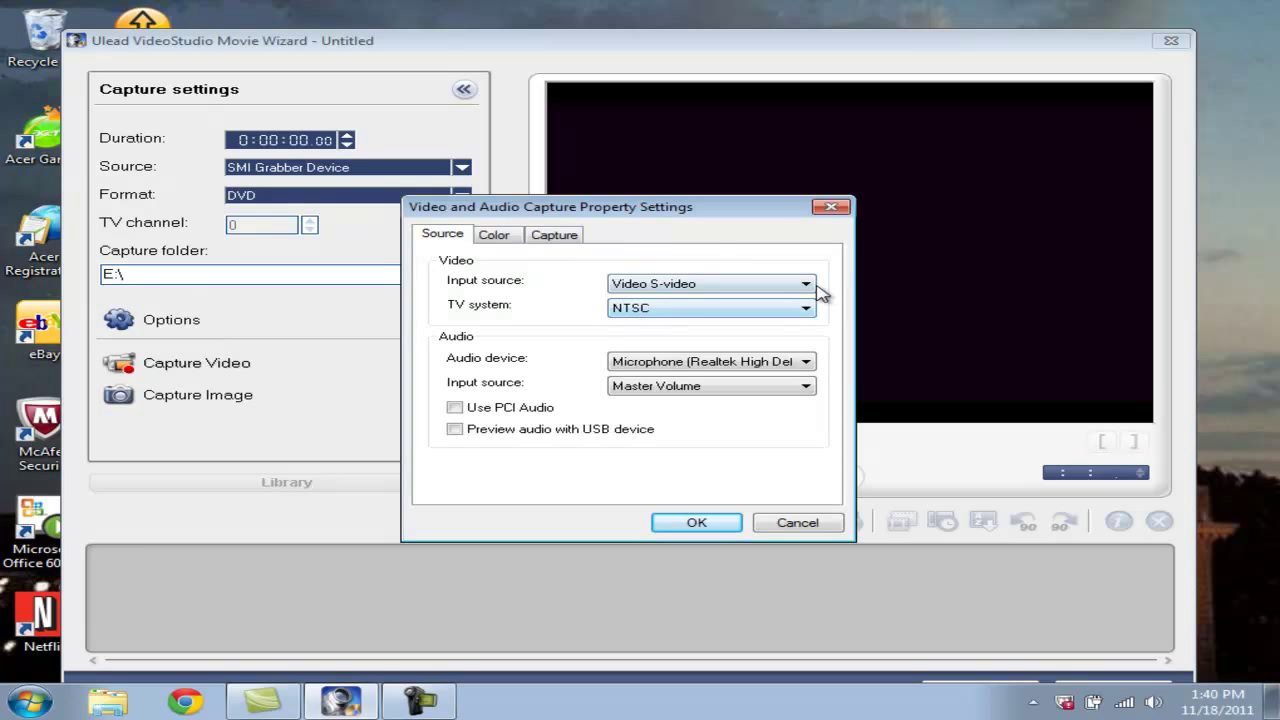
pyautogui.click(494, 236)
pyautogui.click(460, 237)
pyautogui.click(555, 234)
pyautogui.press('Left')
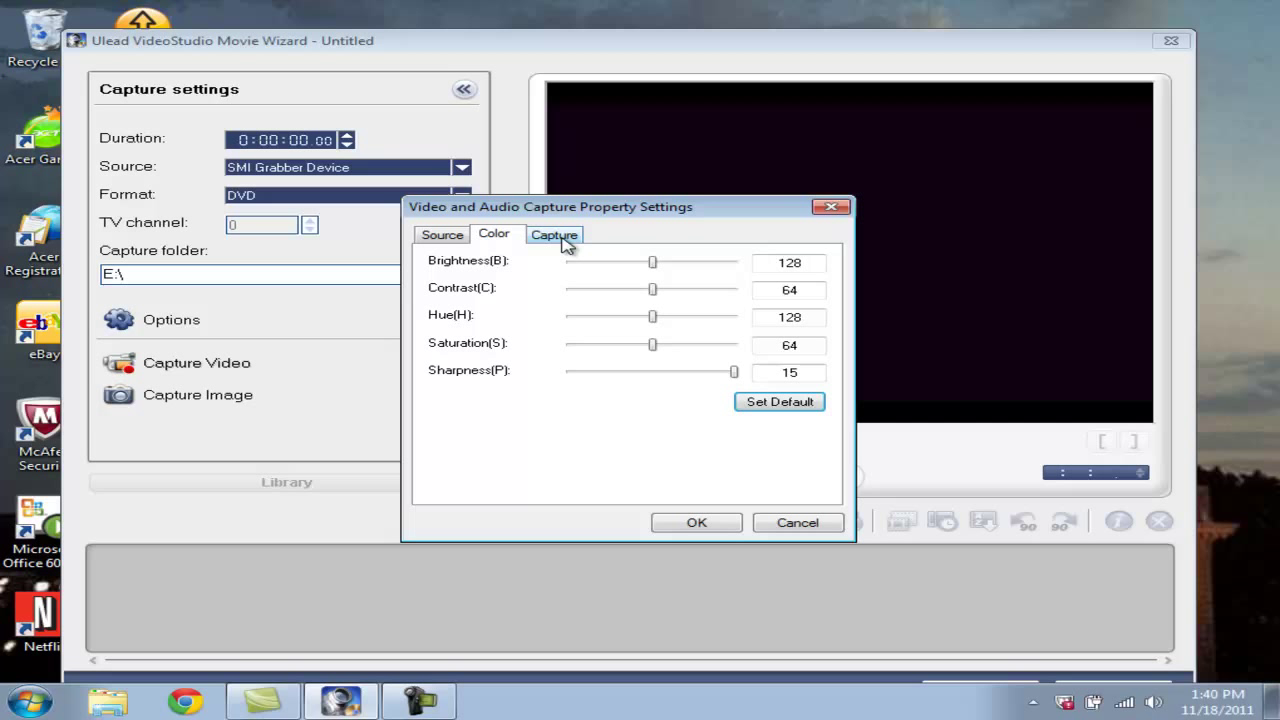
pyautogui.click(556, 233)
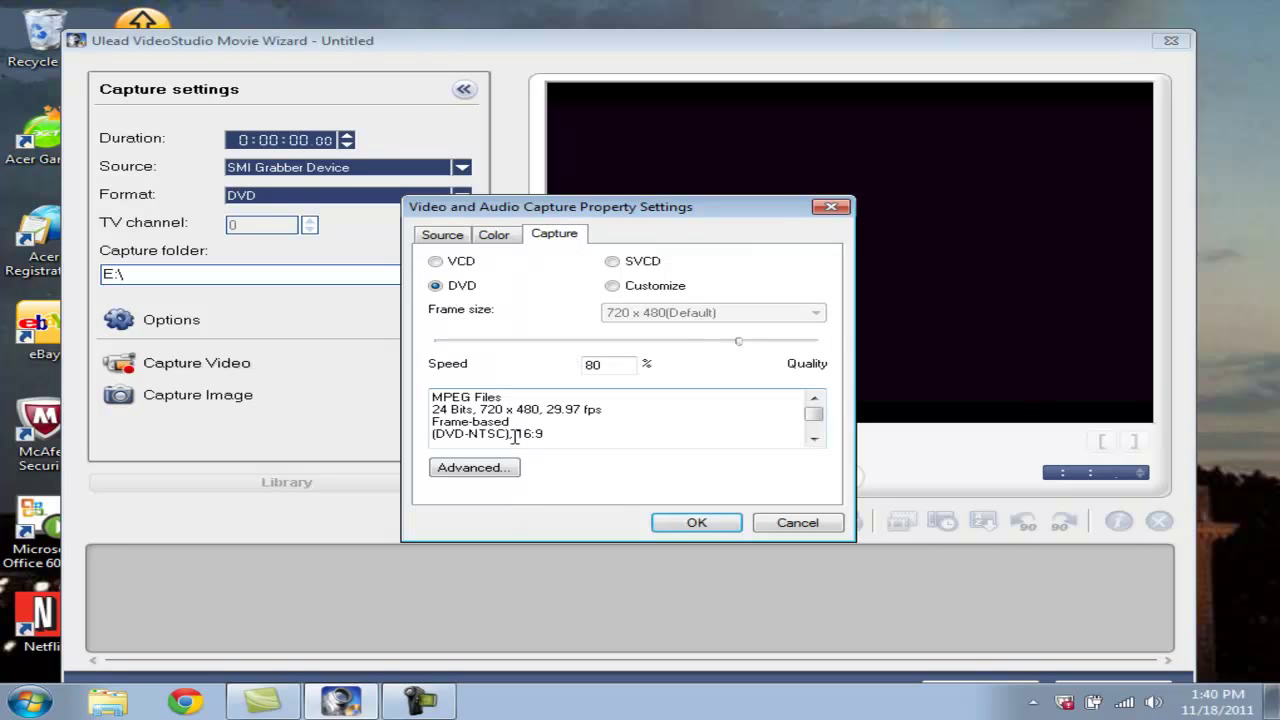
pyautogui.click(515, 470)
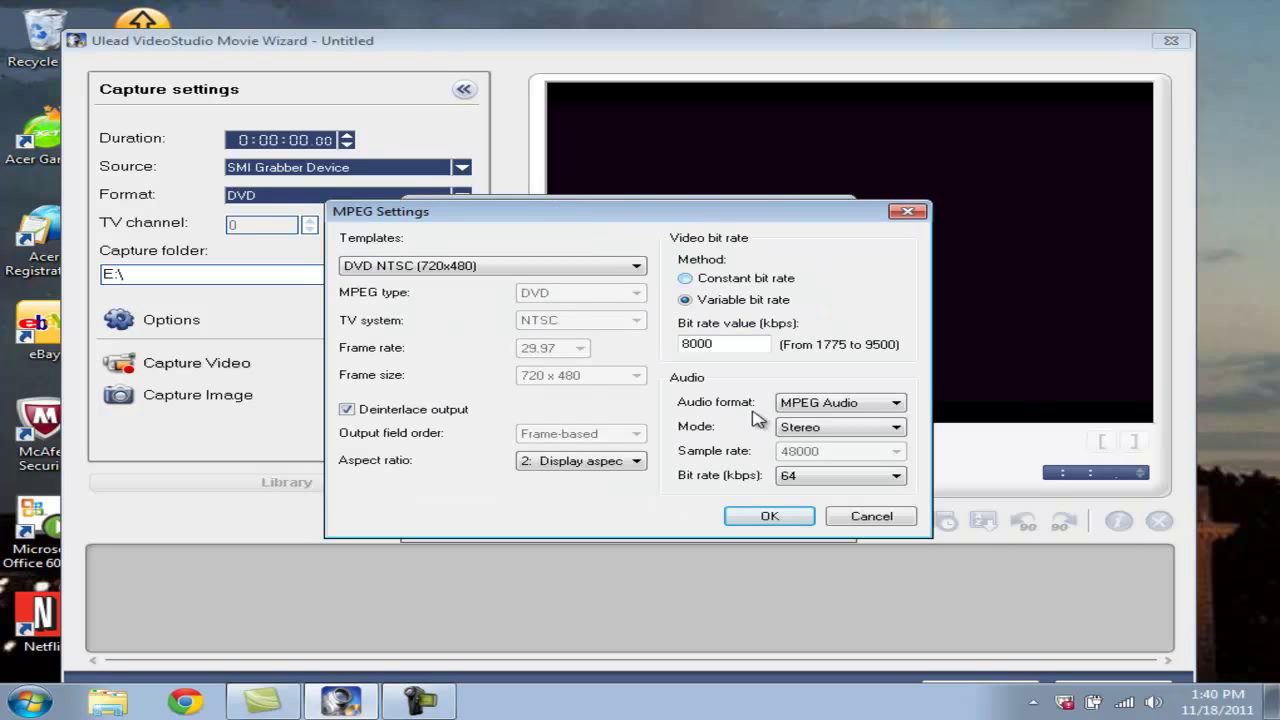
pyautogui.click(808, 476)
pyautogui.click(795, 565)
pyautogui.click(540, 465)
pyautogui.click(766, 516)
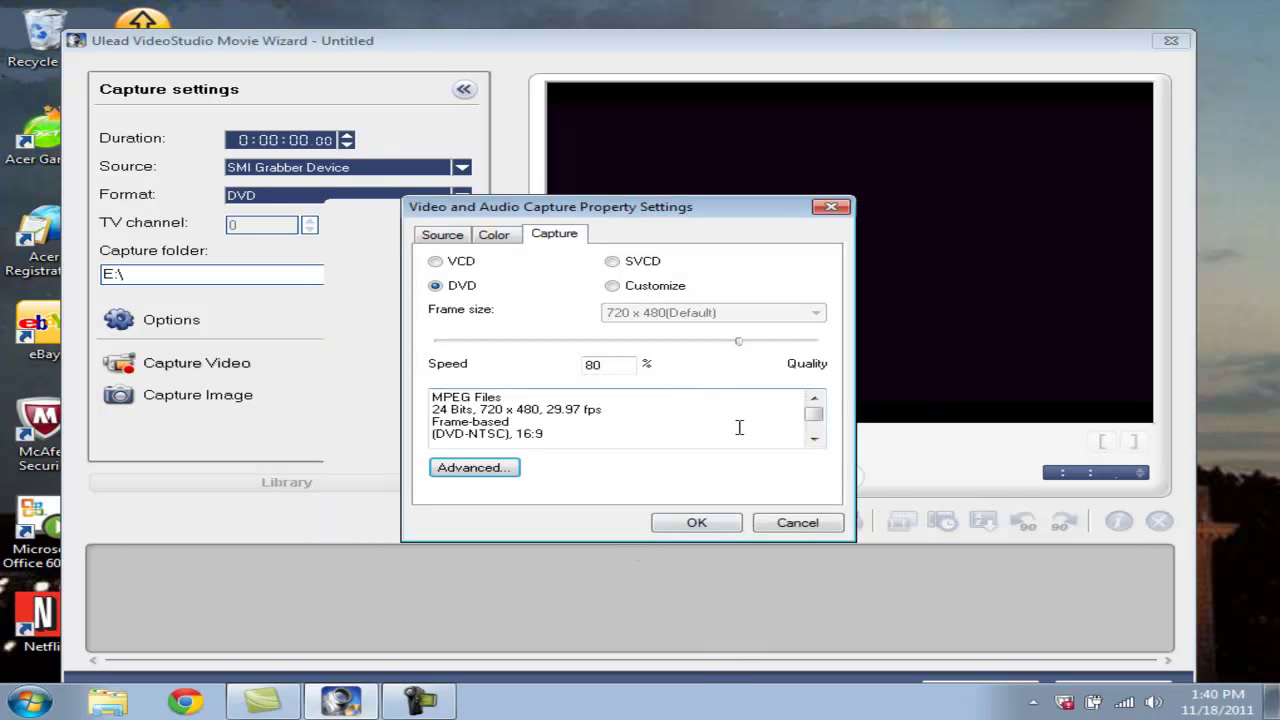
pyautogui.click(696, 523)
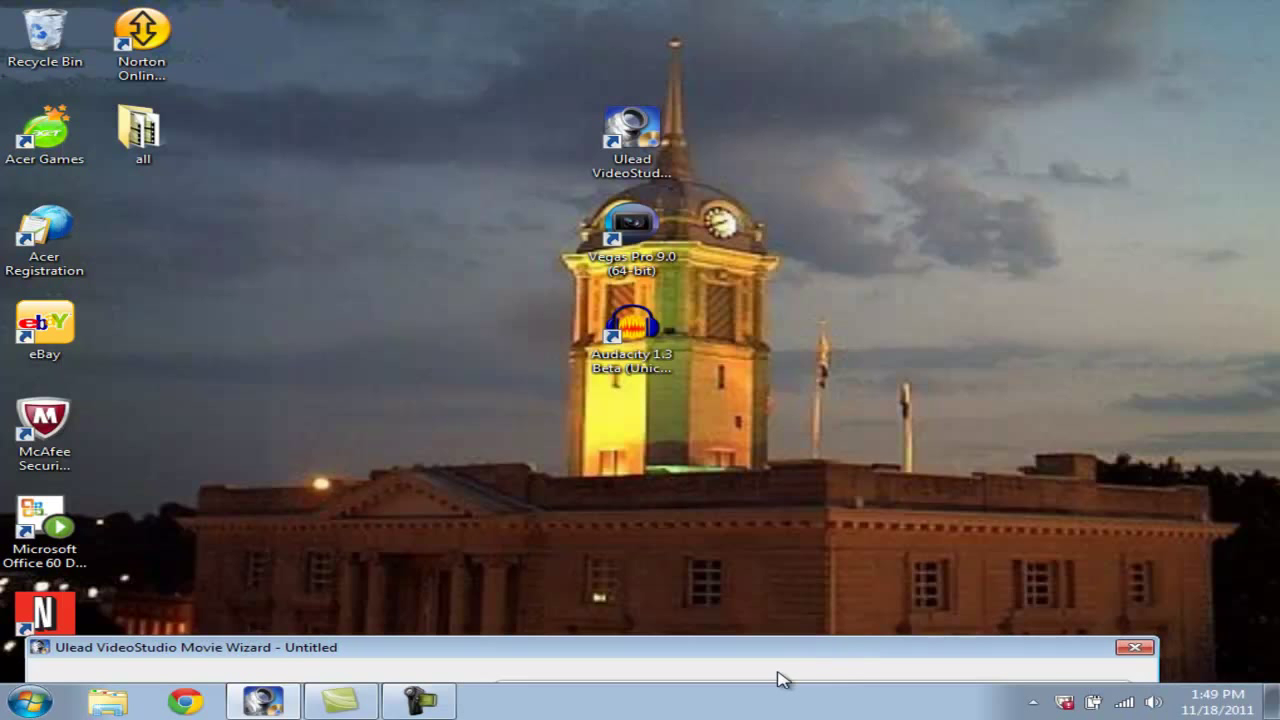
# Step: Move the Movie Wizard window down to the bottom of the screen
pyautogui.moveTo(780, 677); pyautogui.dragTo(697, 676)
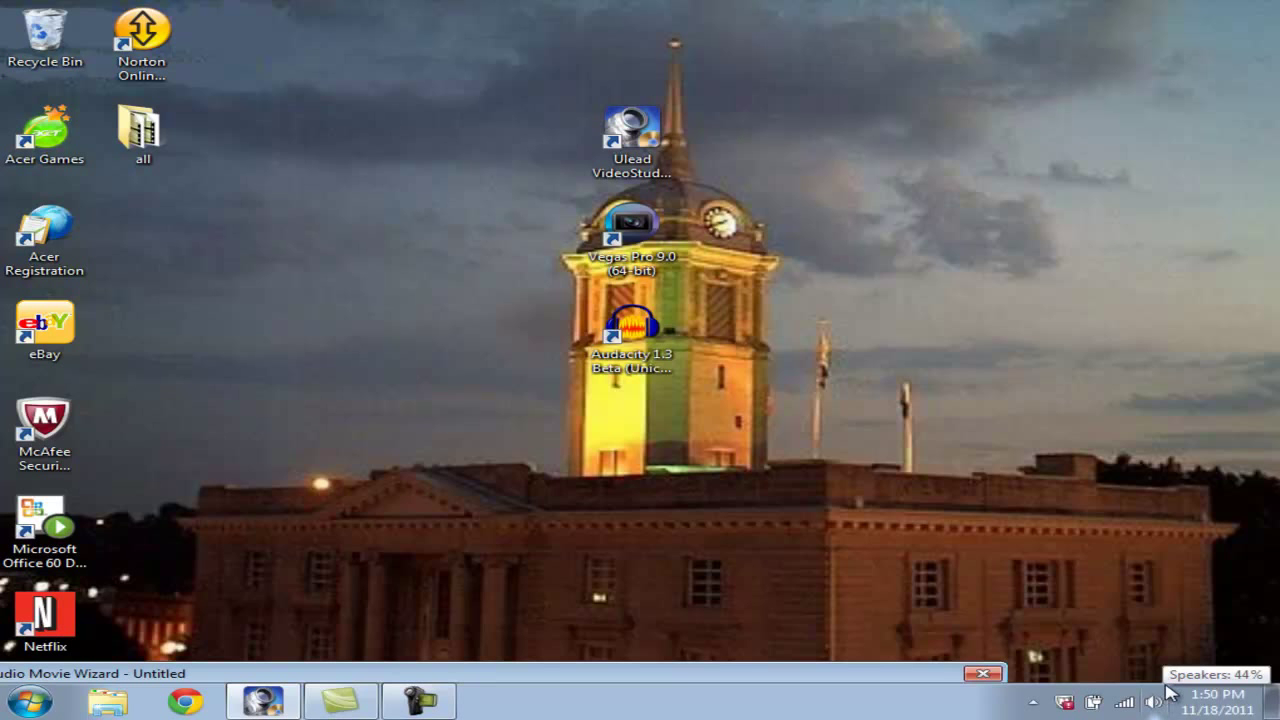
pyautogui.click(1045, 327)
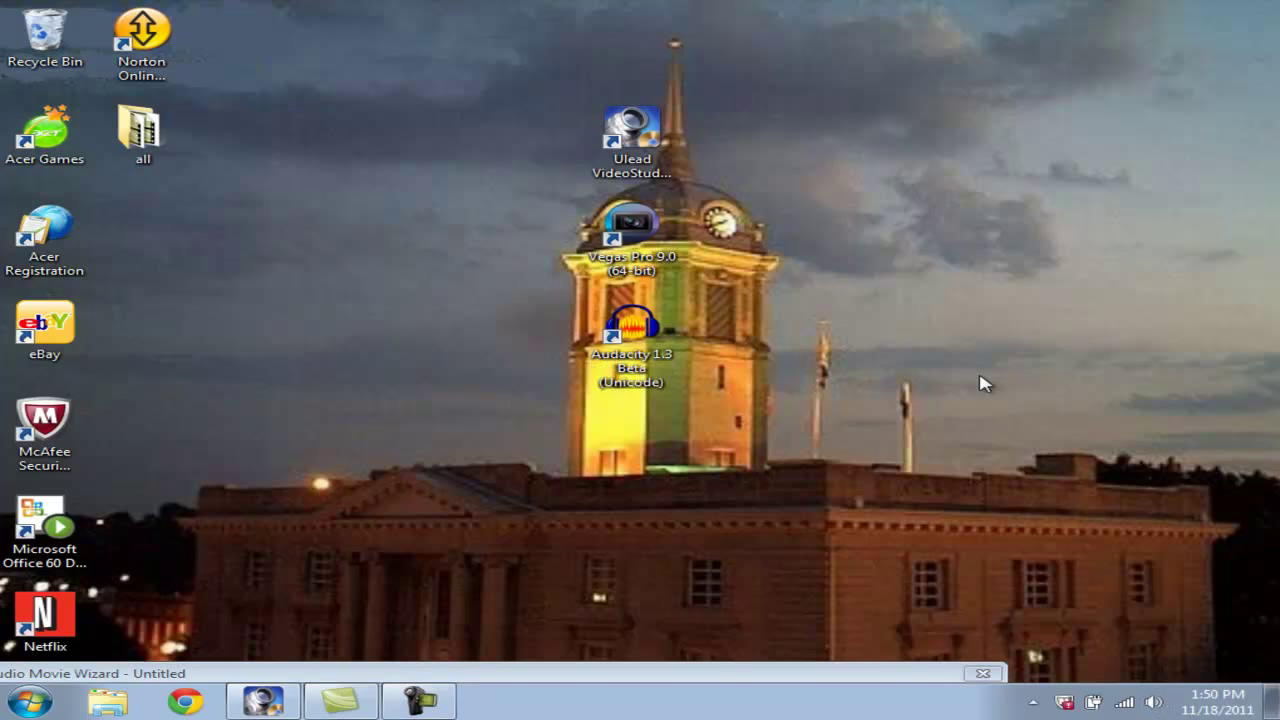
pyautogui.moveTo(1037, 254); pyautogui.dragTo(1010, 460)
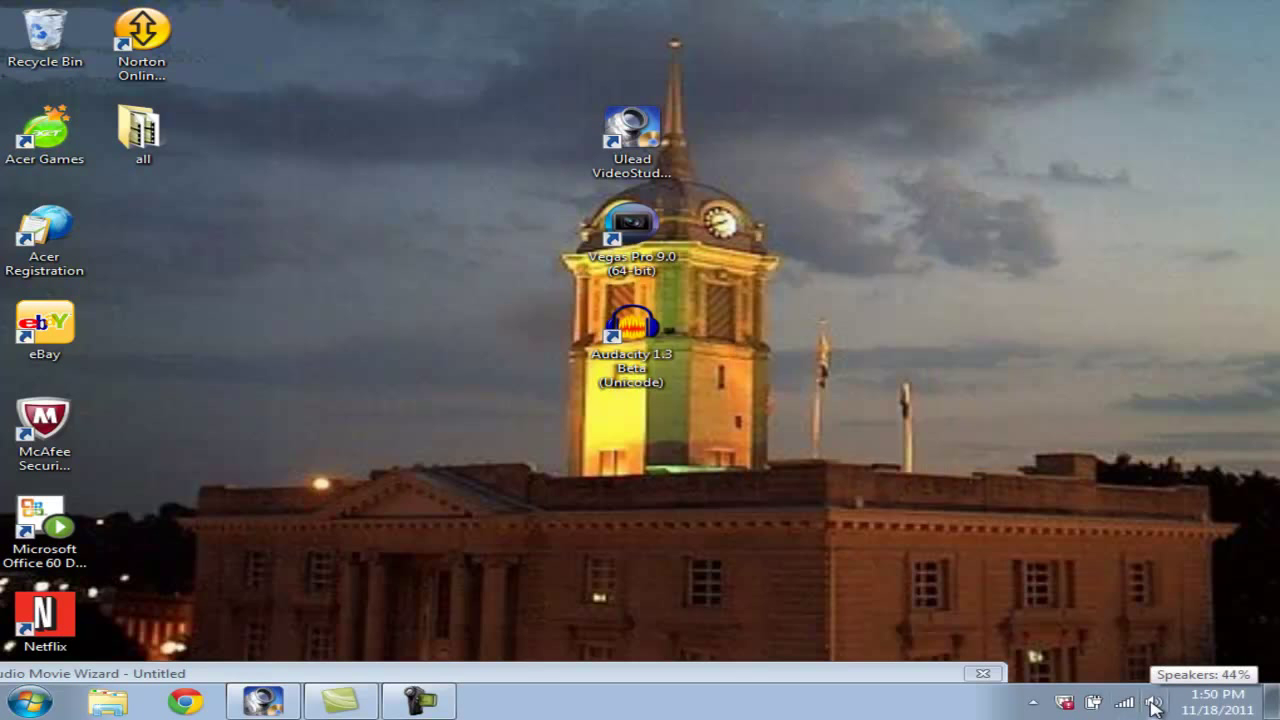
pyautogui.rightClick(1155, 706)
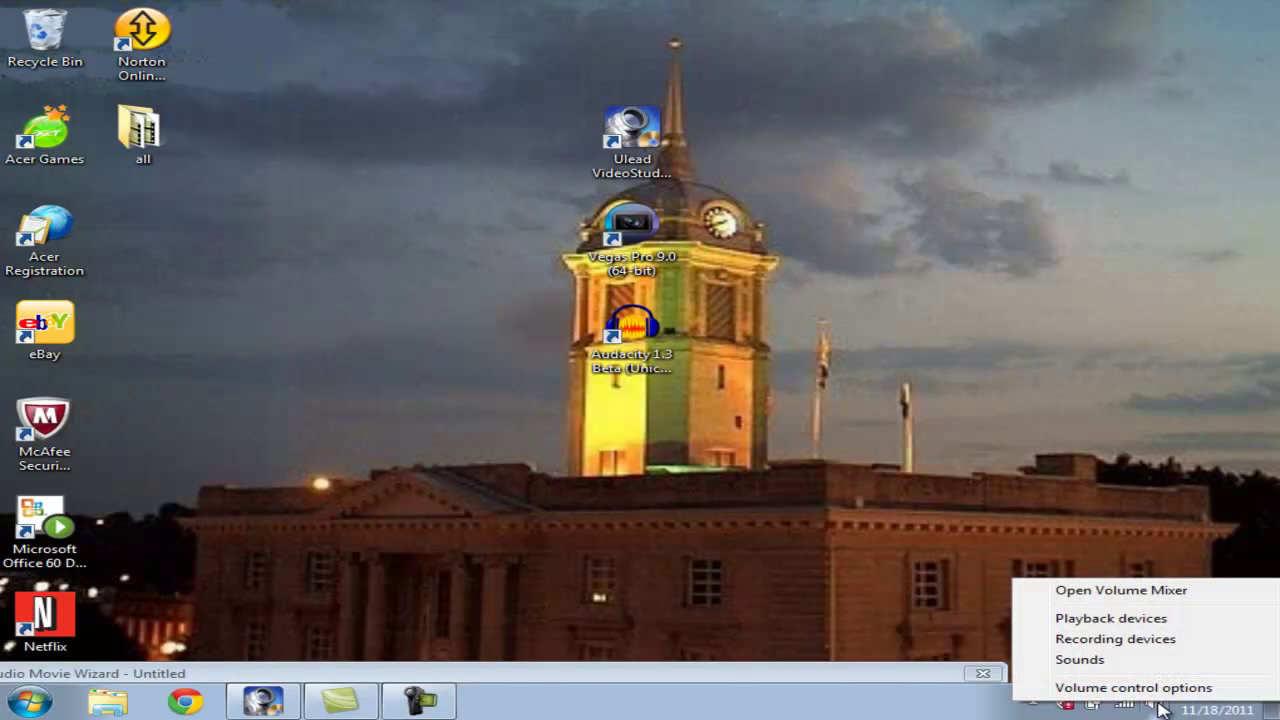
pyautogui.click(1083, 644)
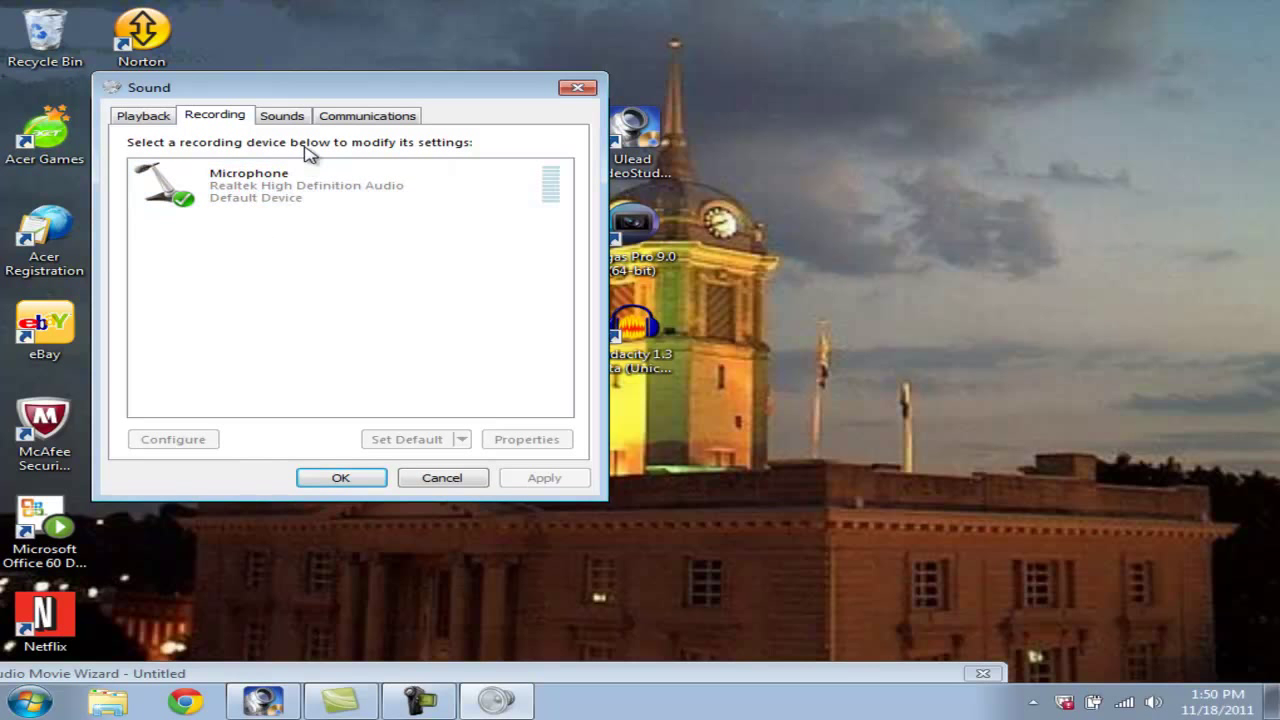
pyautogui.moveTo(345, 90); pyautogui.dragTo(620, 54)
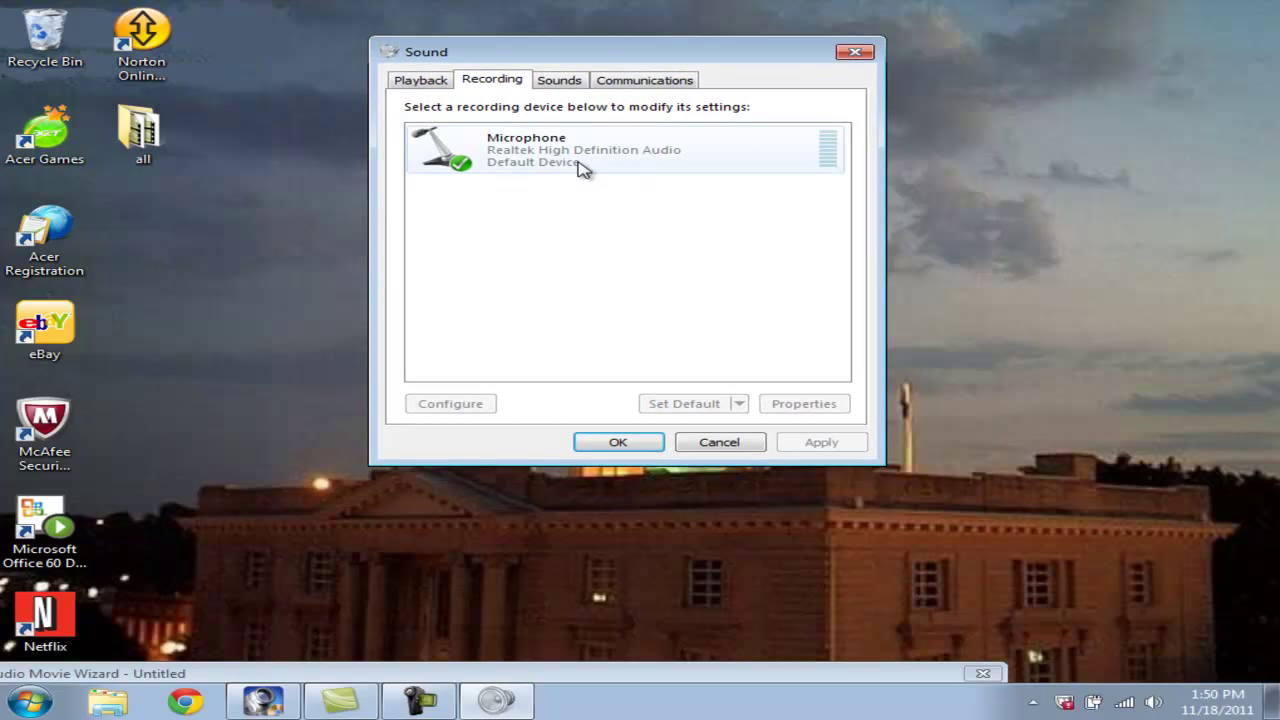
pyautogui.rightClick(540, 163)
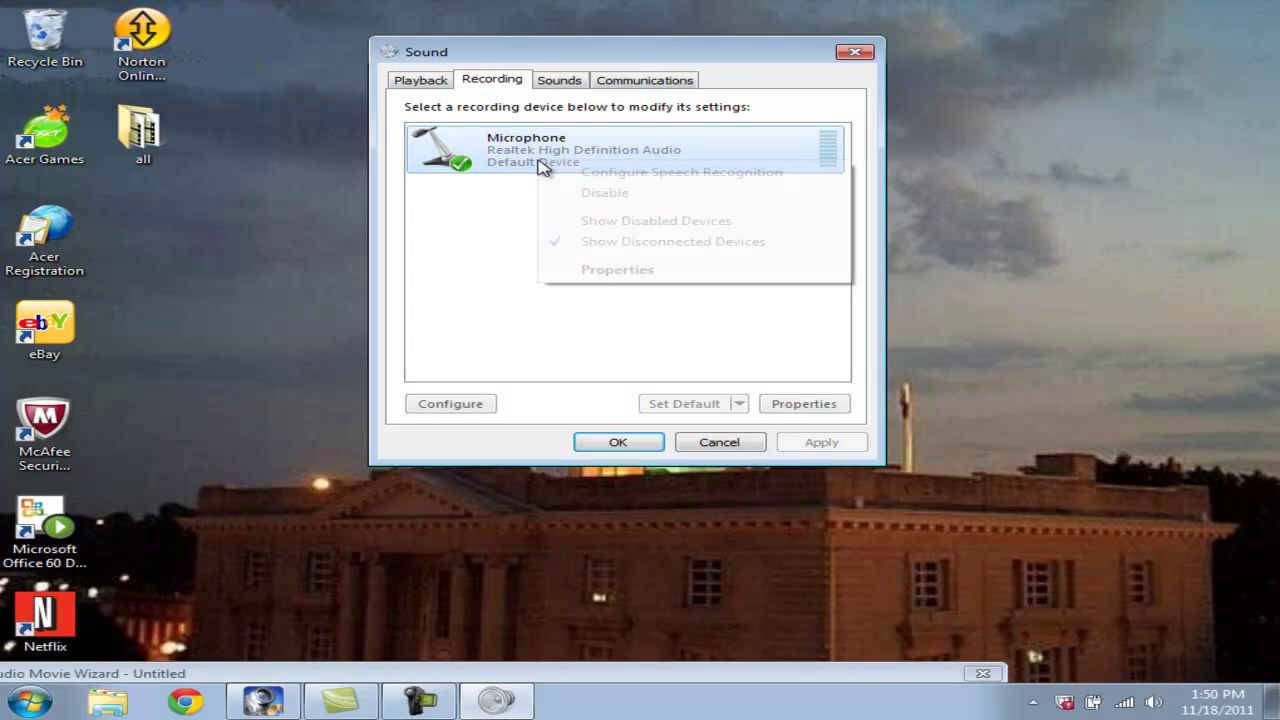
pyautogui.click(597, 270)
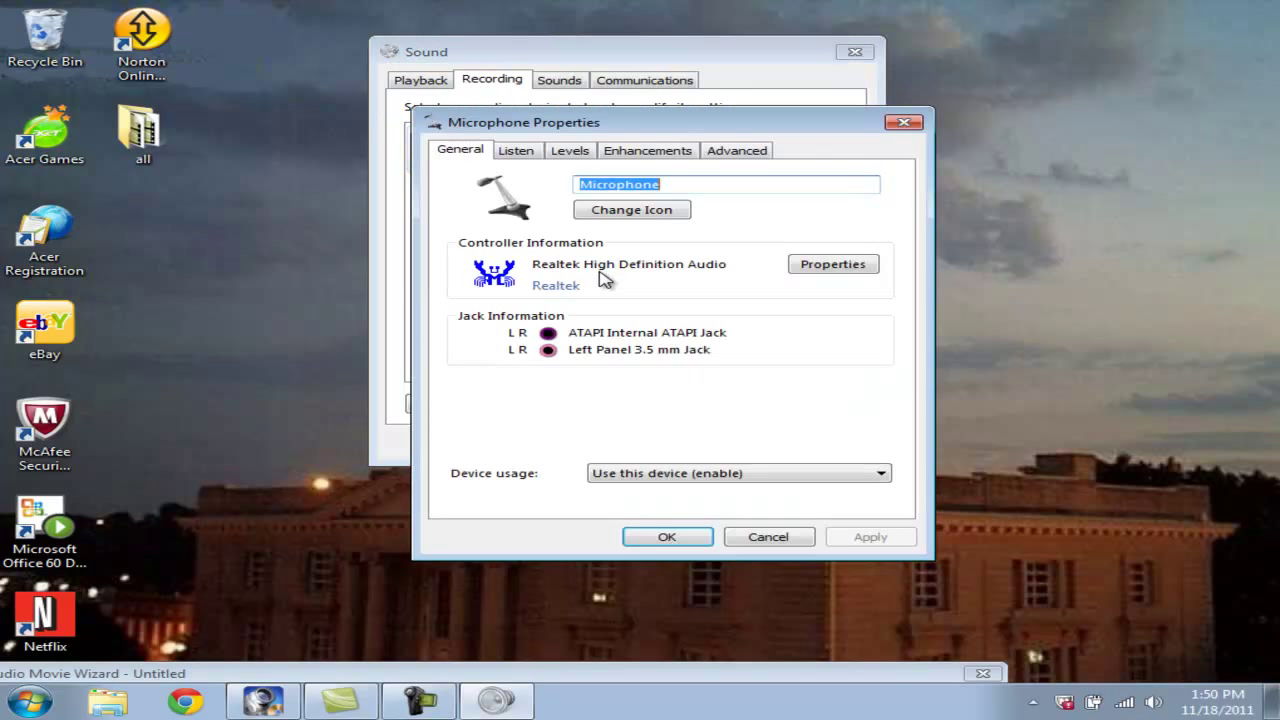
pyautogui.click(515, 150)
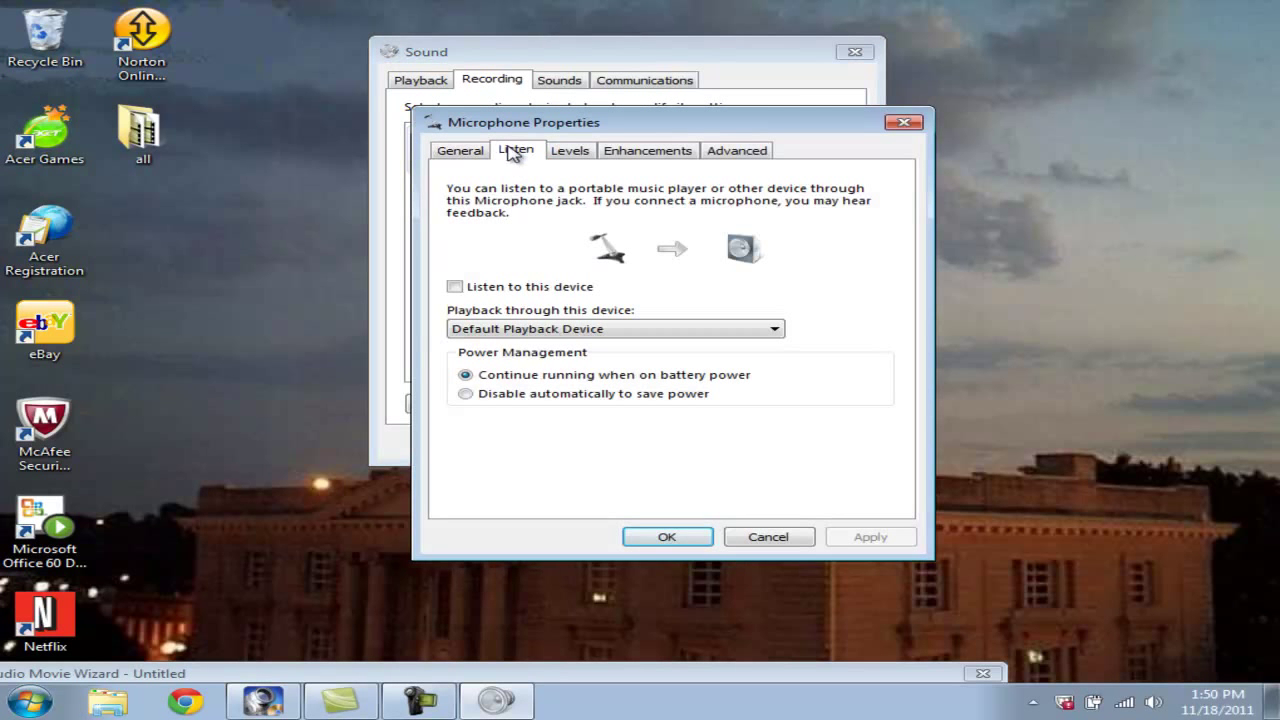
pyautogui.click(455, 287)
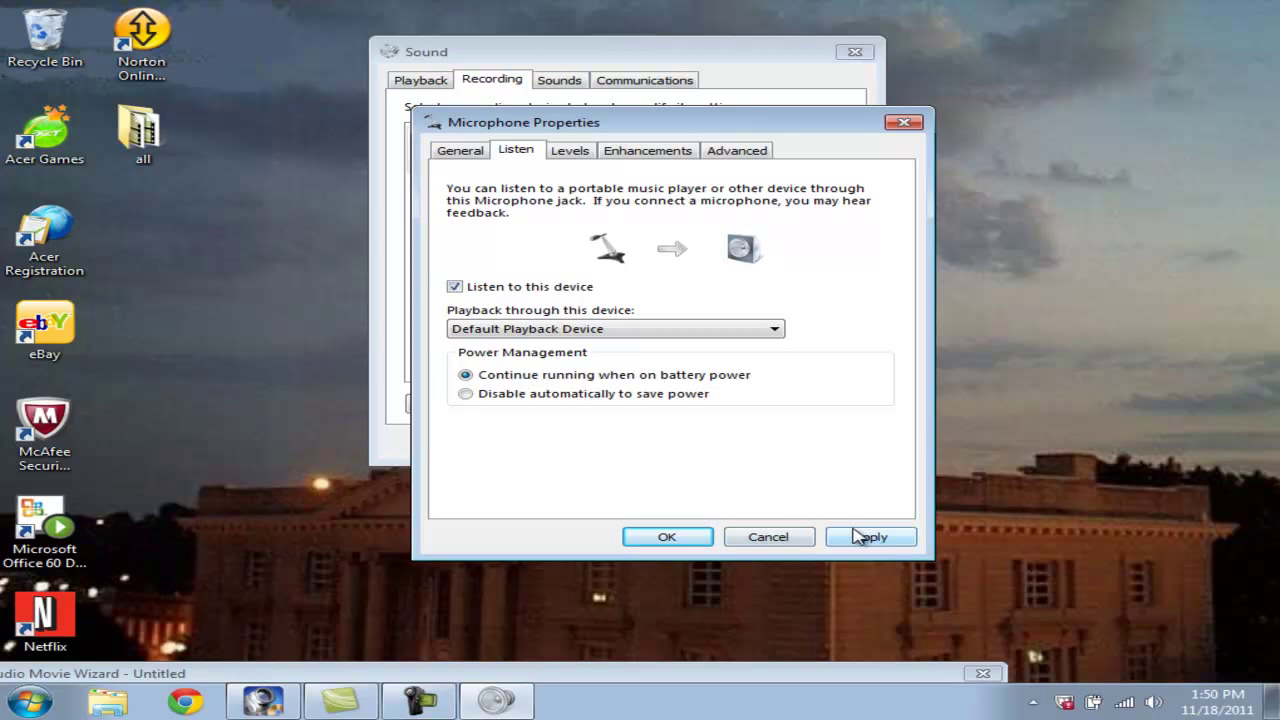
pyautogui.click(499, 289)
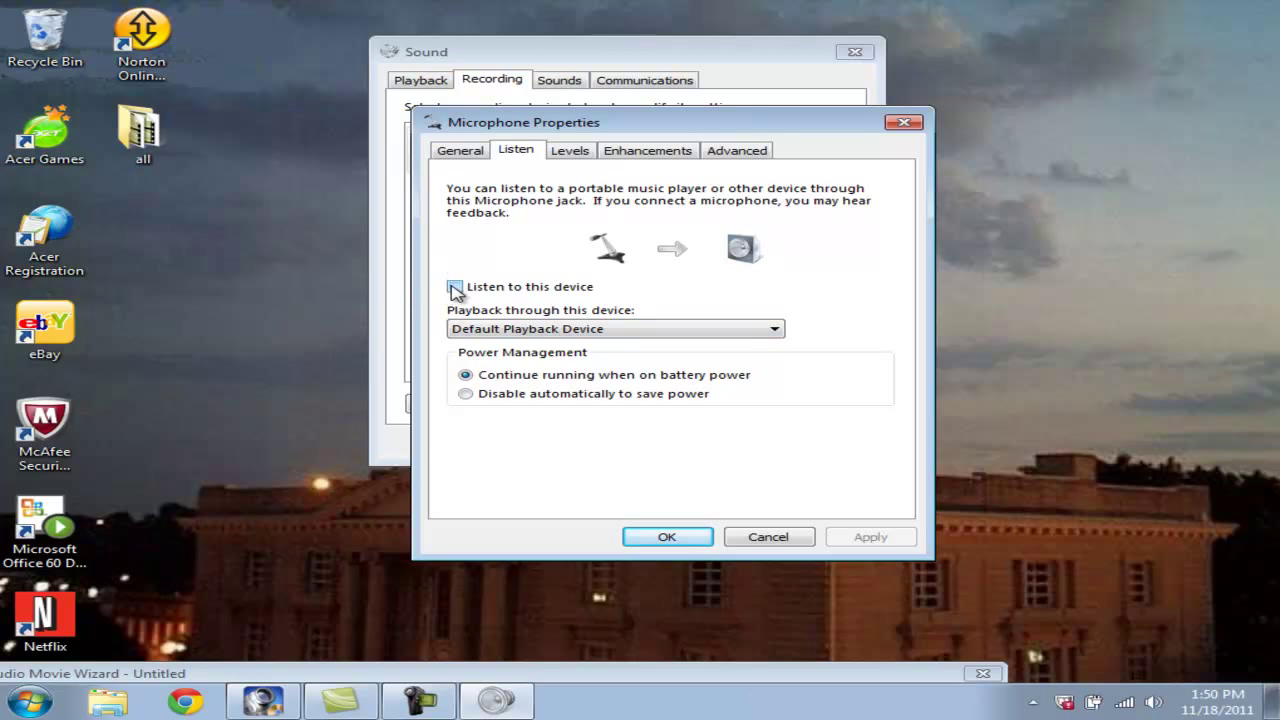
pyautogui.click(667, 537)
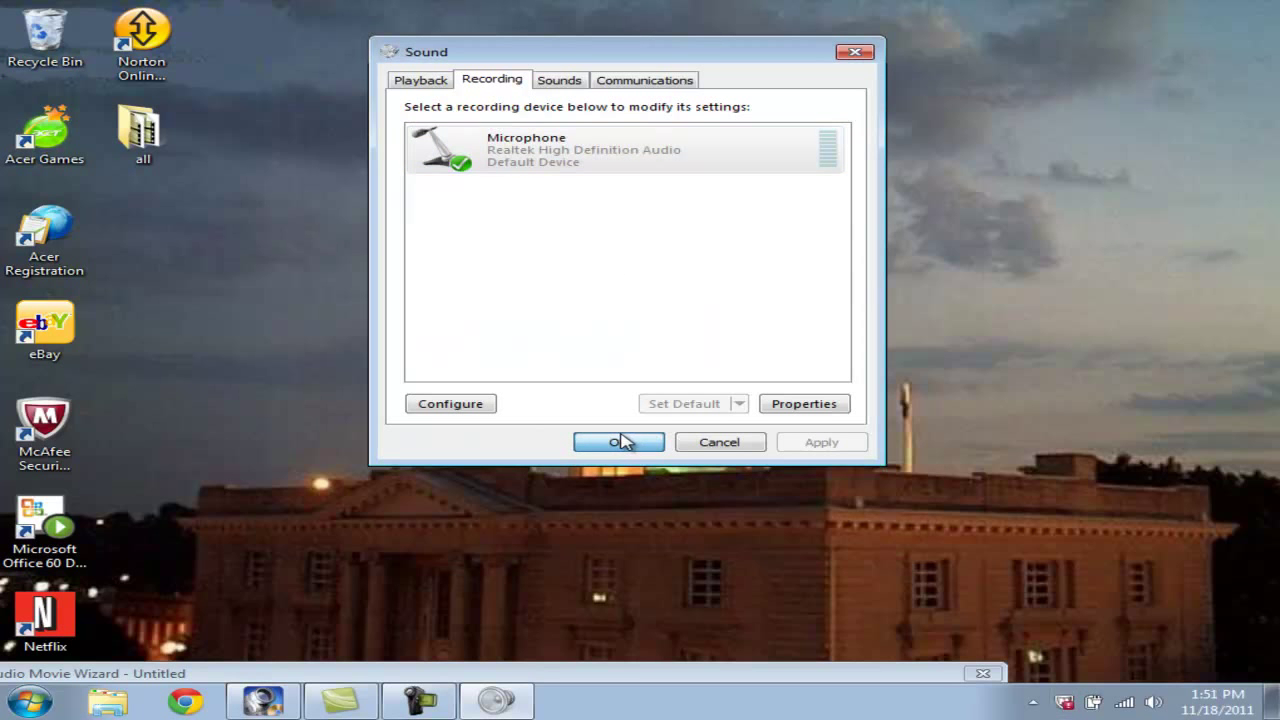
pyautogui.click(618, 442)
pyautogui.moveTo(336, 334); pyautogui.dragTo(920, 437)
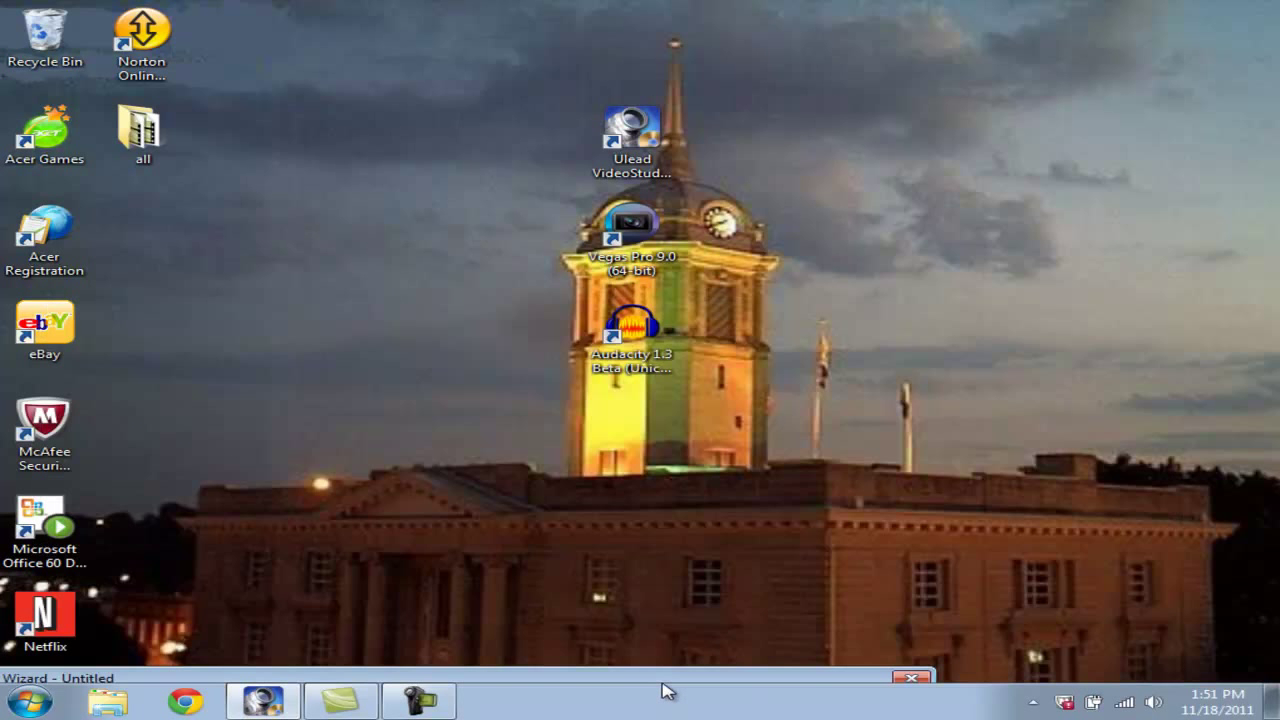
# Step: Arrange the recording.mp3 and UVS111118-004 icons side by side near the clock tower
pyautogui.moveTo(662, 684); pyautogui.dragTo(662, 674)
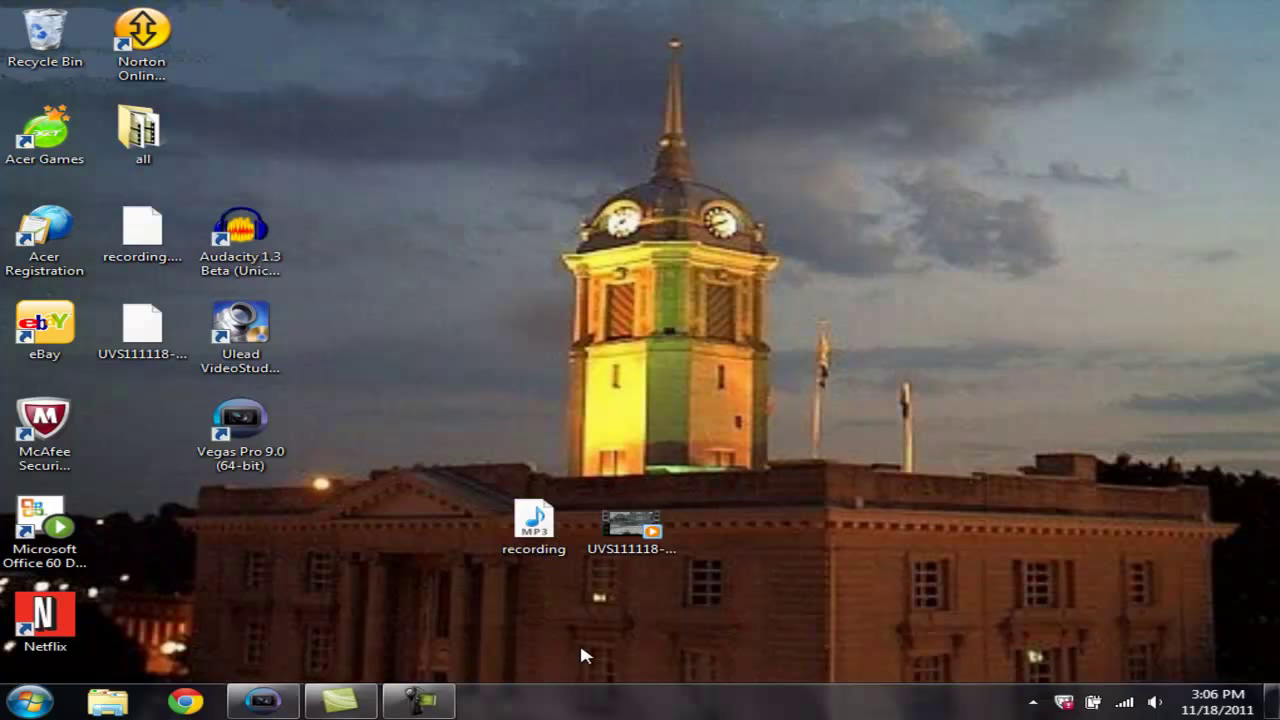
pyautogui.moveTo(532, 518); pyautogui.dragTo(590, 445)
pyautogui.moveTo(631, 525); pyautogui.dragTo(730, 445)
pyautogui.click(630, 425)
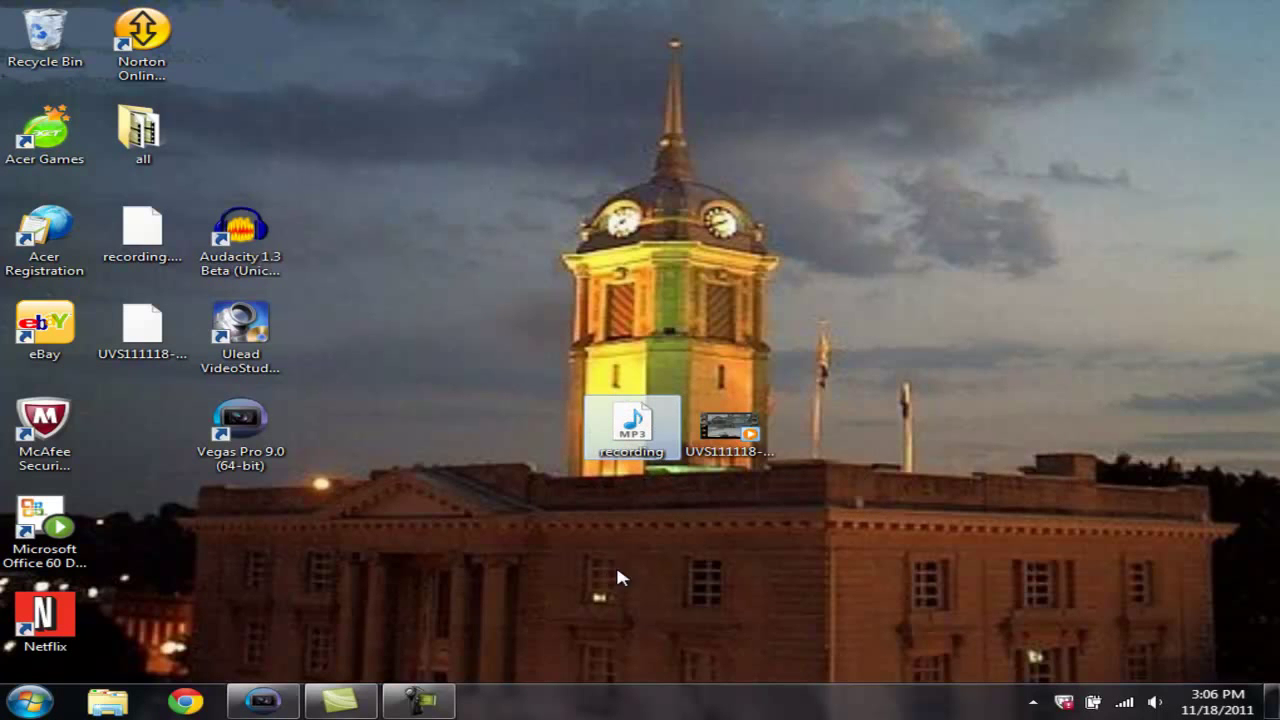
# Step: Start a new Vegas project showing Project Media, with the window snapped to the screen's left half
pyautogui.click(255, 706)
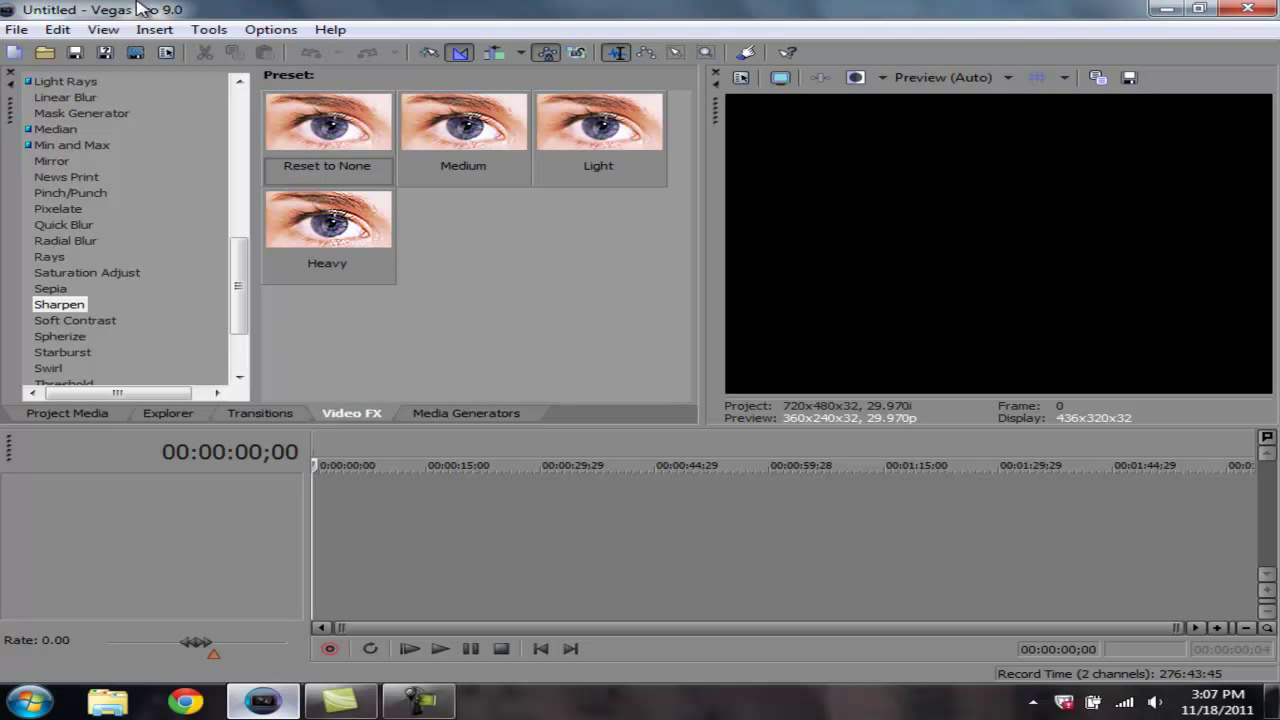
pyautogui.click(70, 411)
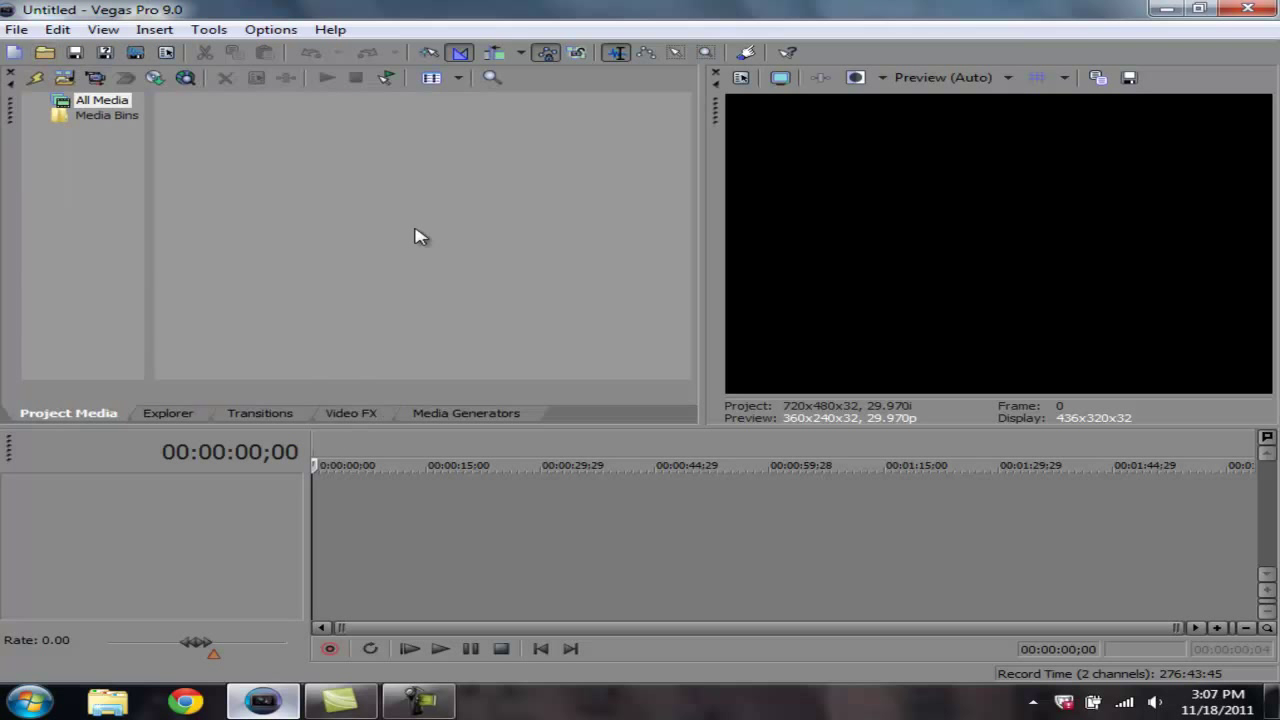
pyautogui.click(20, 30)
pyautogui.click(42, 49)
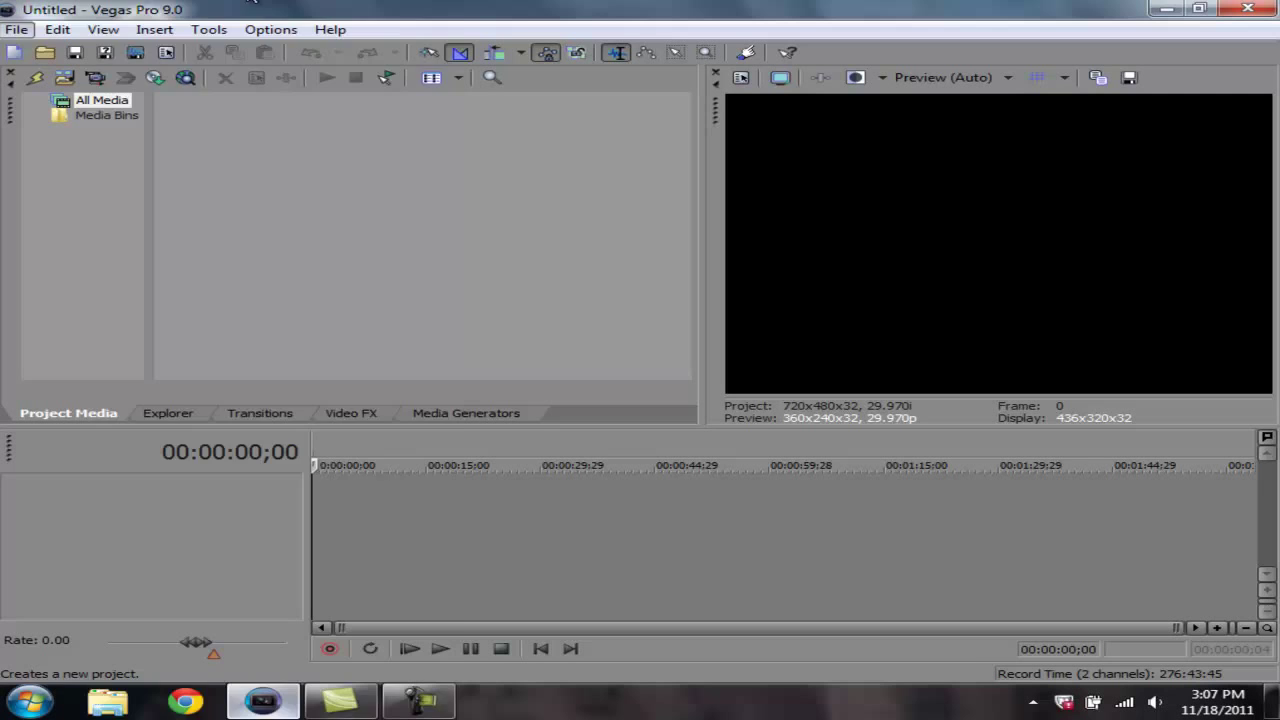
pyautogui.doubleClick(255, 4)
pyautogui.moveTo(178, 84); pyautogui.dragTo(0, 90)
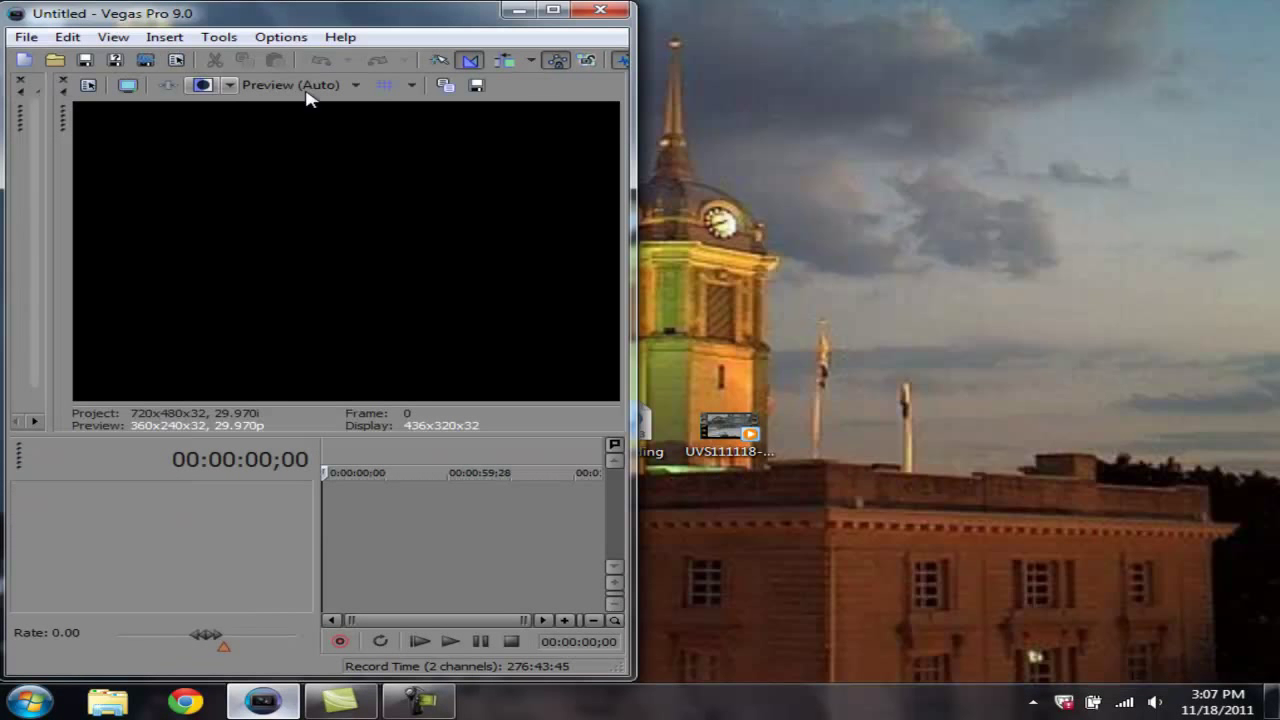
# Step: Import recording.mp3 and UVS111118-004.MPG from the desktop, maximize Vegas, and place the video on the timeline
pyautogui.moveTo(672, 435); pyautogui.dragTo(43, 296)
pyautogui.moveTo(738, 430); pyautogui.dragTo(55, 320)
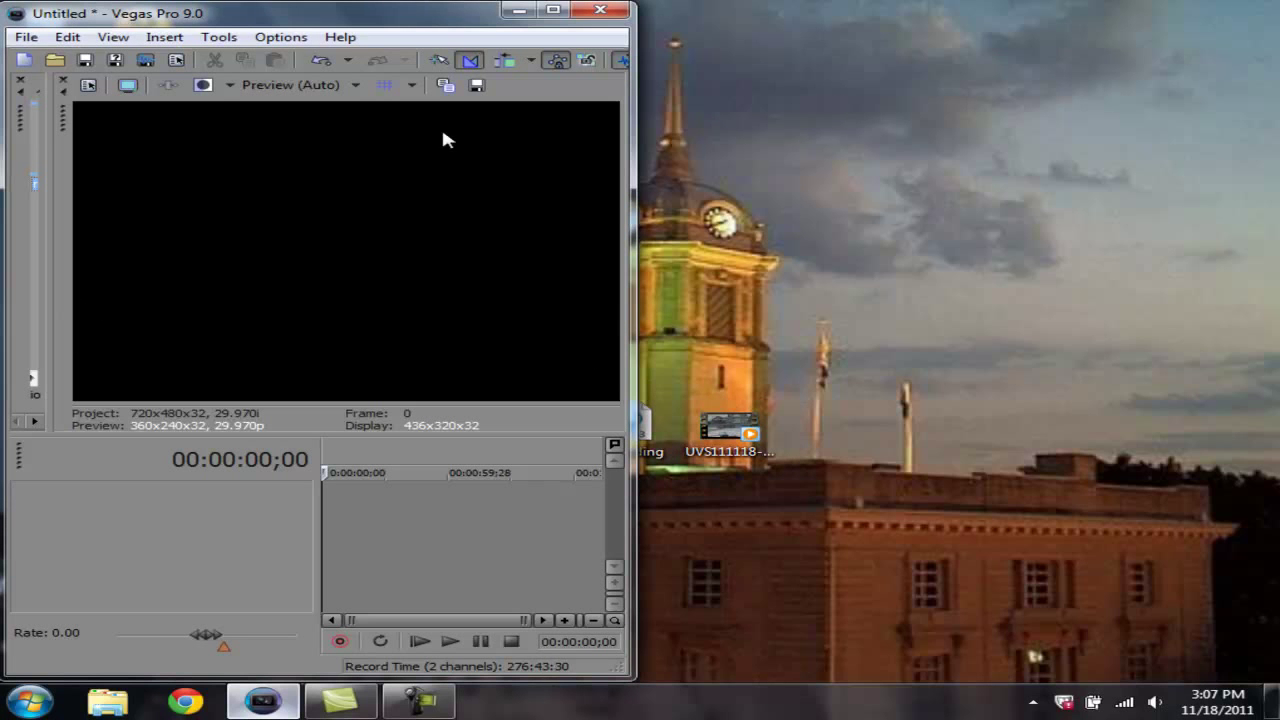
pyautogui.moveTo(363, 23); pyautogui.dragTo(3, 70)
pyautogui.moveTo(730, 430); pyautogui.dragTo(33, 260)
pyautogui.moveTo(288, 22); pyautogui.dragTo(450, 2)
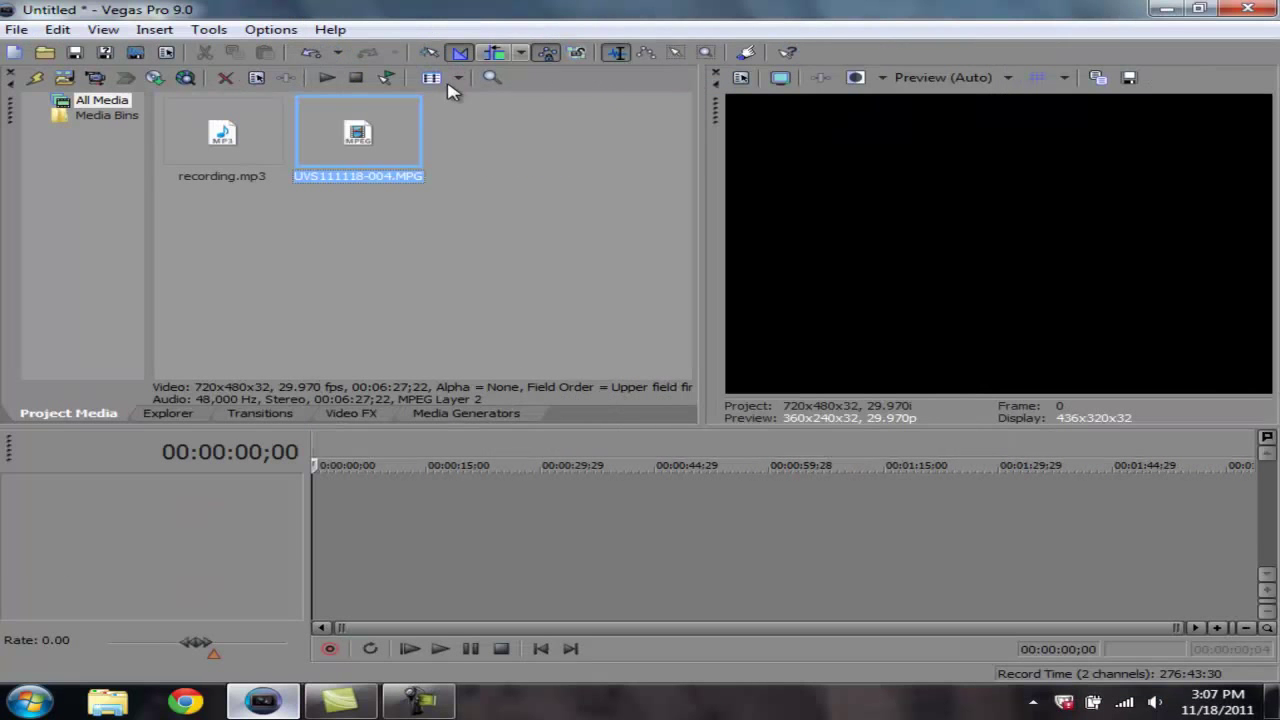
pyautogui.moveTo(346, 280); pyautogui.dragTo(322, 500)
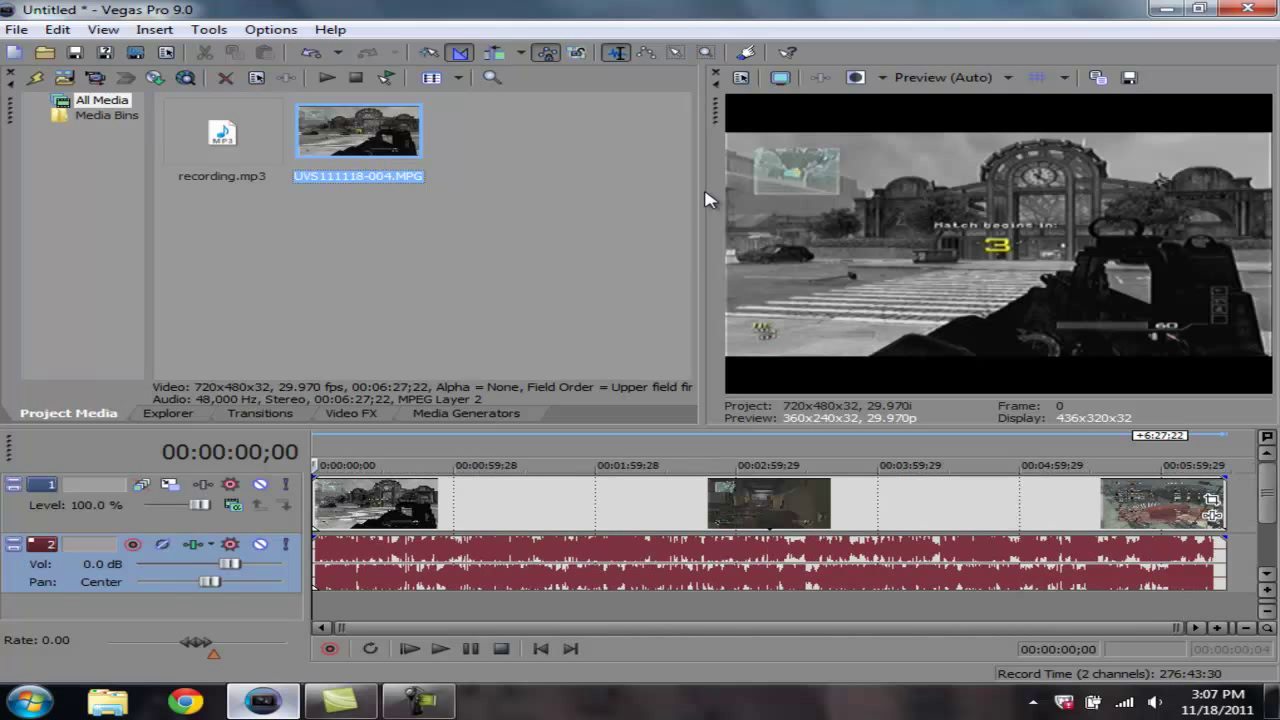
# Step: Add recording.mp3 as a third audio track beneath the gameplay video and its audio
pyautogui.moveTo(210, 157); pyautogui.dragTo(282, 618)
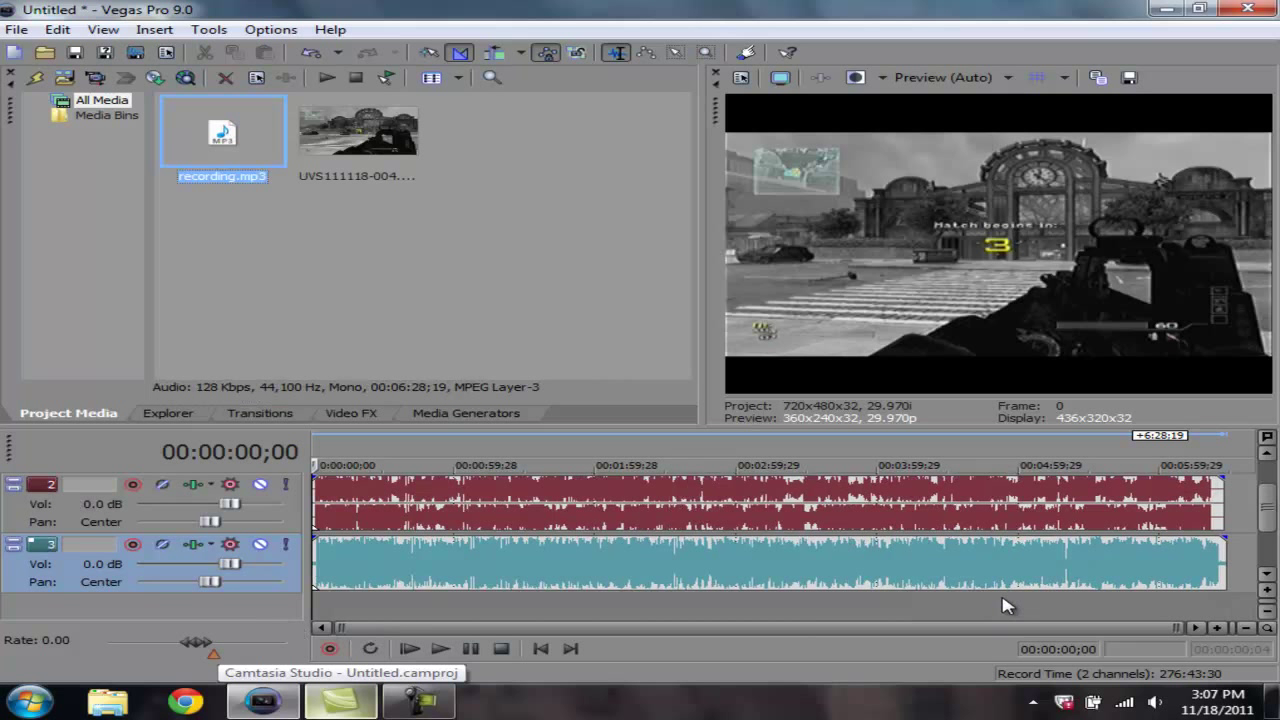
pyautogui.scroll(2, 1266, 500)
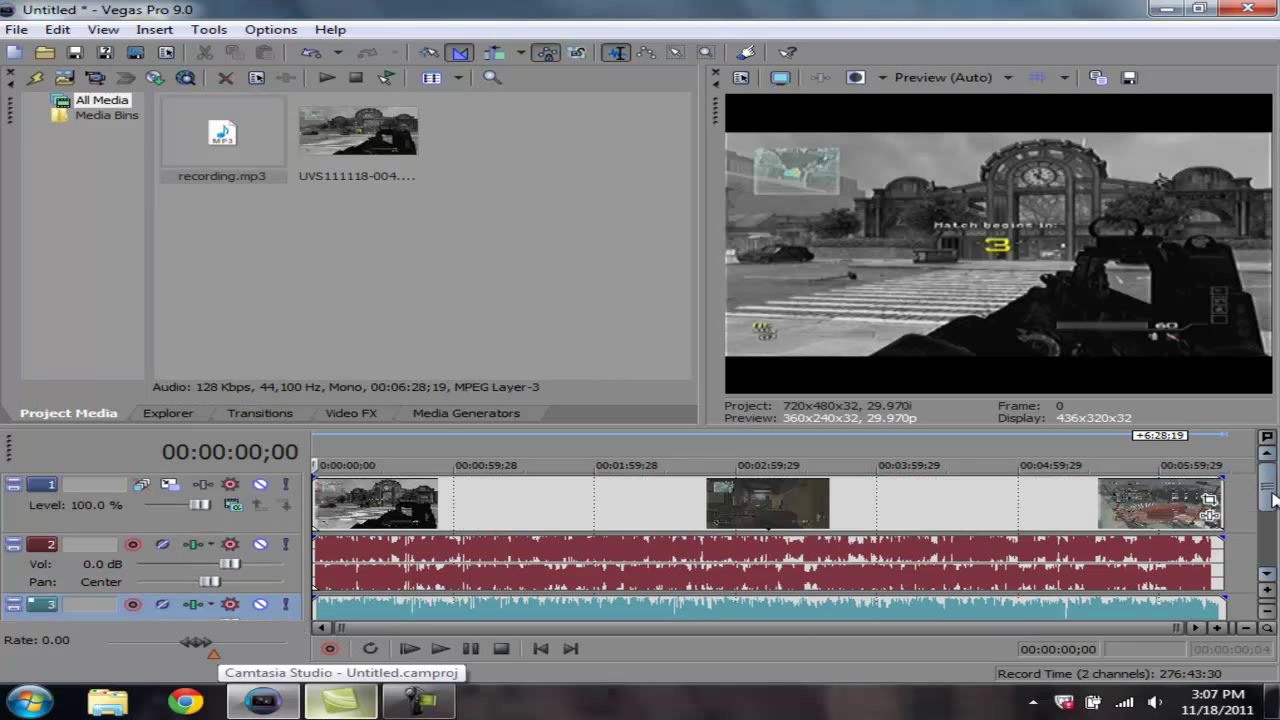
pyautogui.click(510, 560)
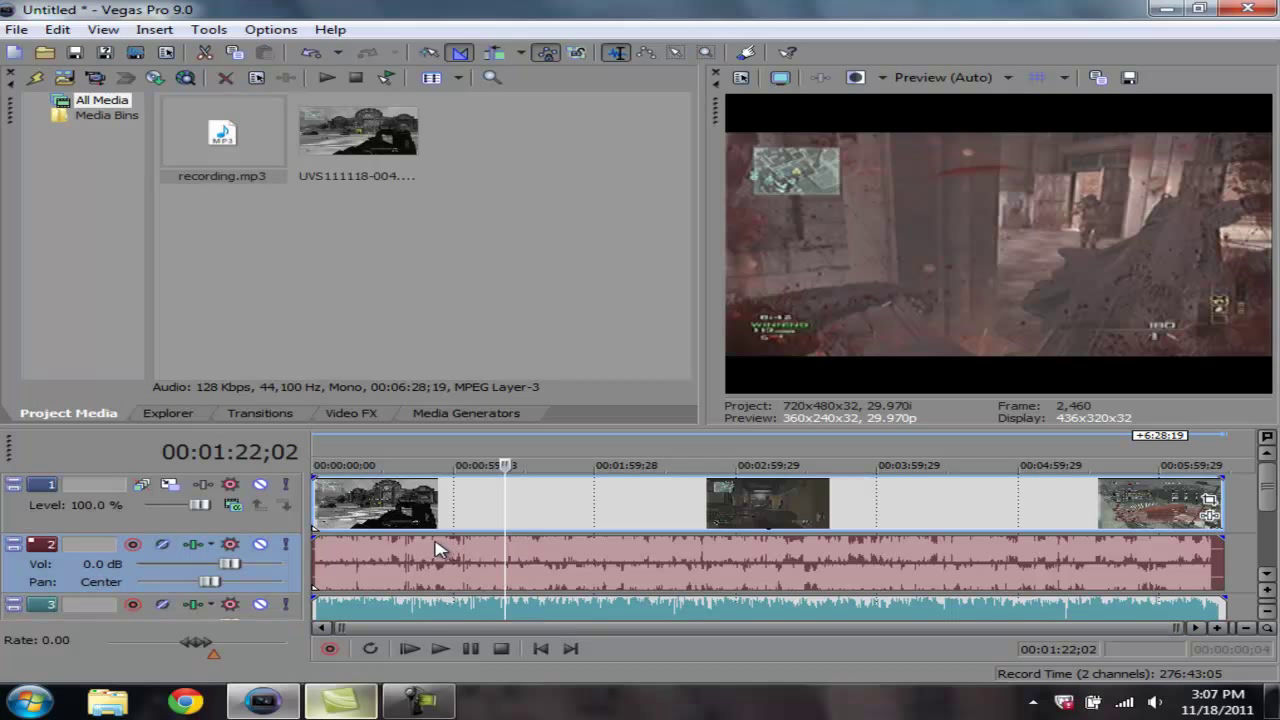
pyautogui.click(468, 607)
pyautogui.moveTo(470, 492); pyautogui.dragTo(314, 492)
pyautogui.press('End')
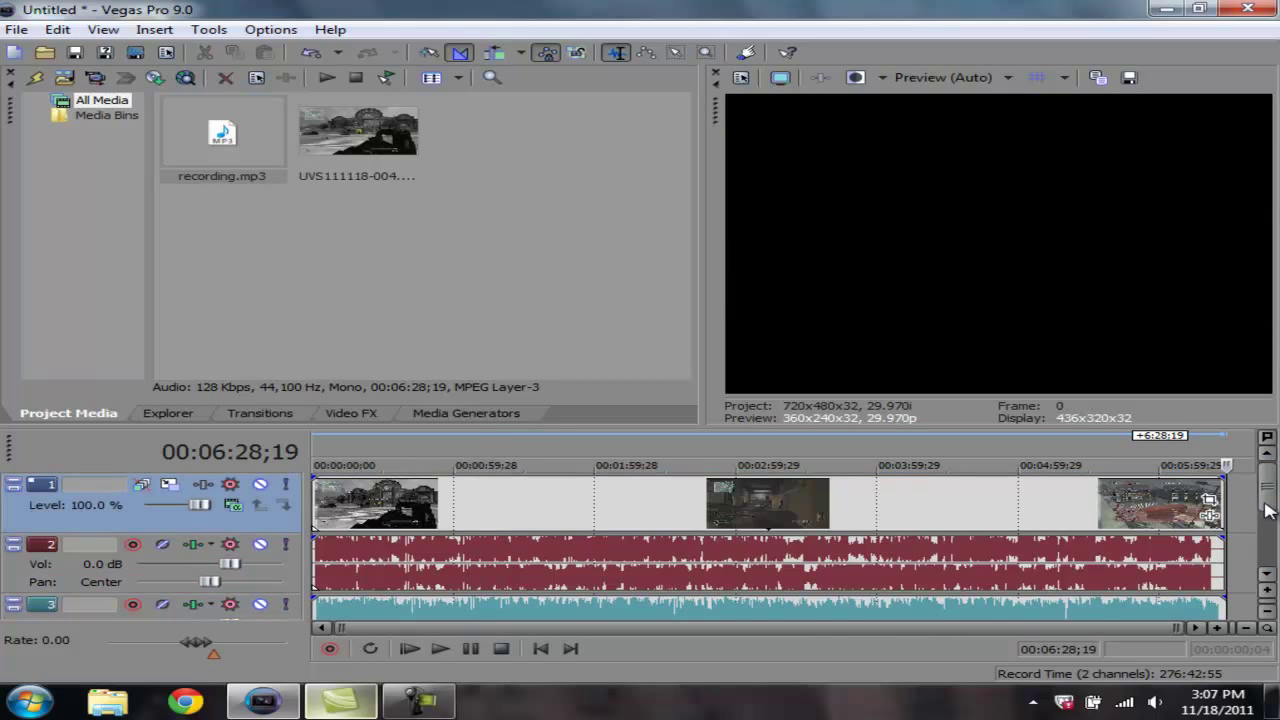
pyautogui.scroll(-1, 1272, 500)
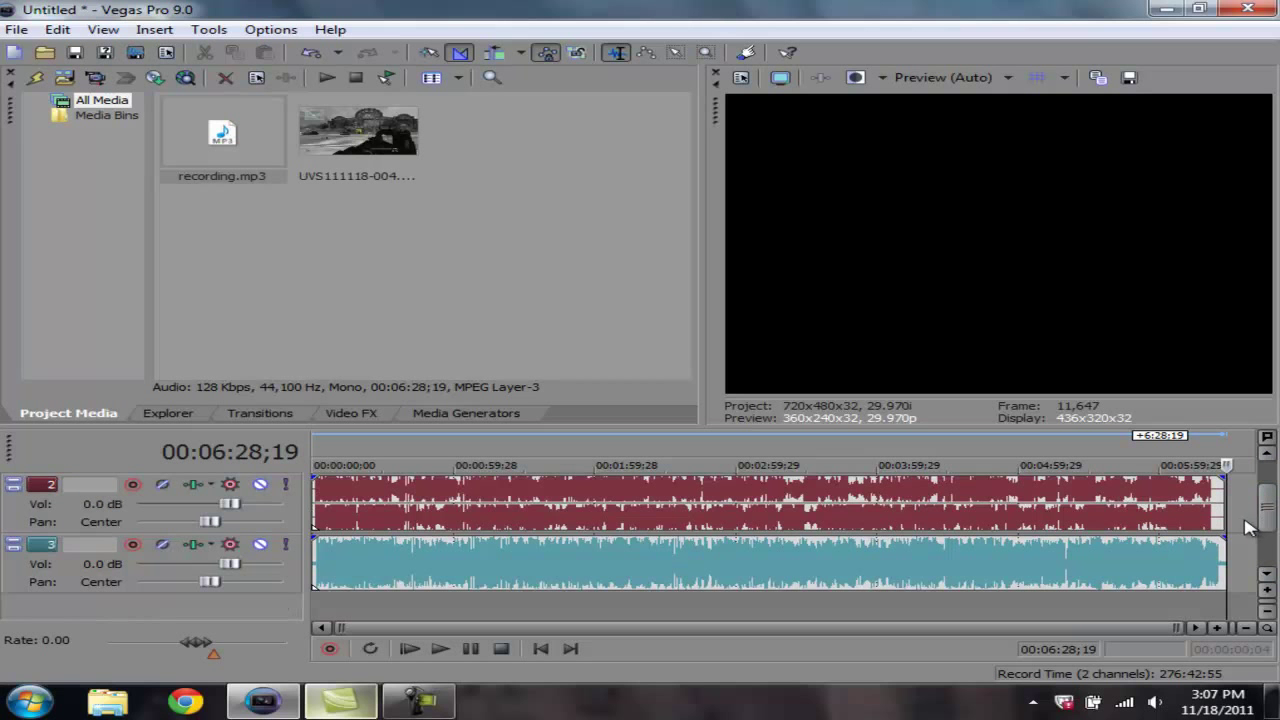
pyautogui.scroll(1, 1272, 500)
# Step: Zoom into the timeline and slide track 3's recording.mp3 audio earlier
pyautogui.press('Up')
pyautogui.press('Up')
pyautogui.press('Up')
pyautogui.press('Up')
pyautogui.press('Up')
pyautogui.press('Up')
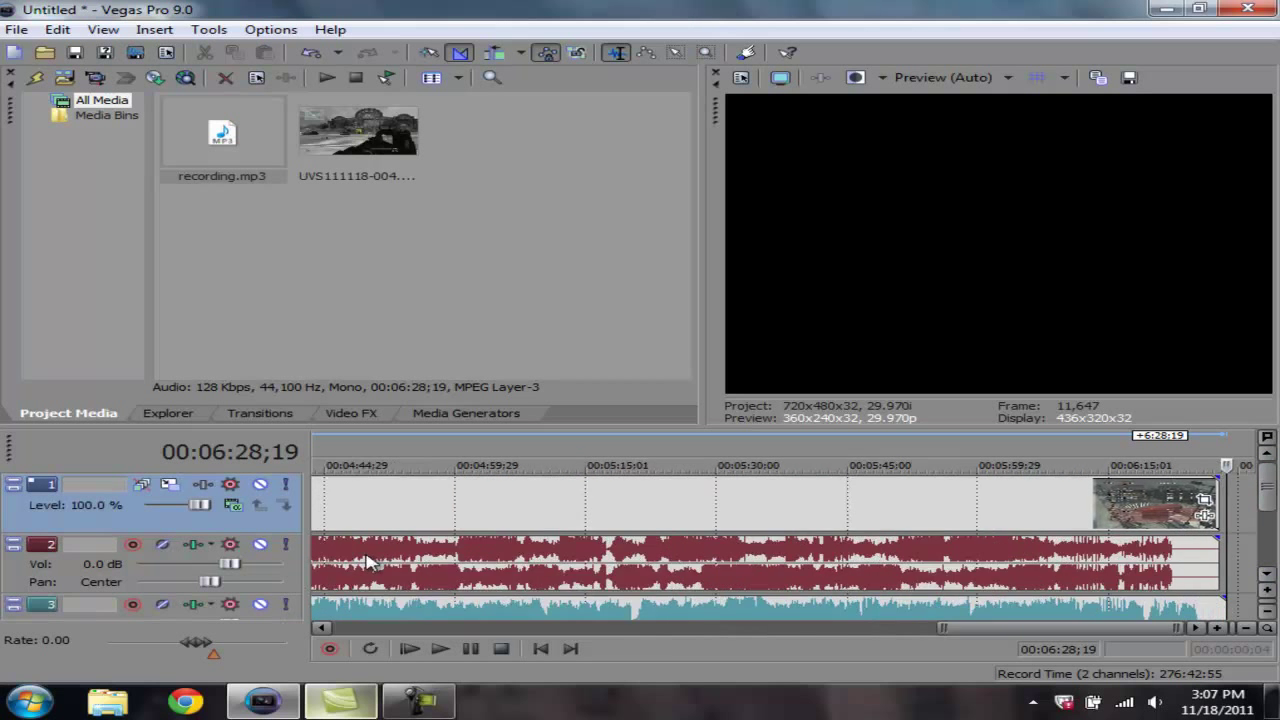
pyautogui.moveTo(1130, 628); pyautogui.dragTo(35, 638)
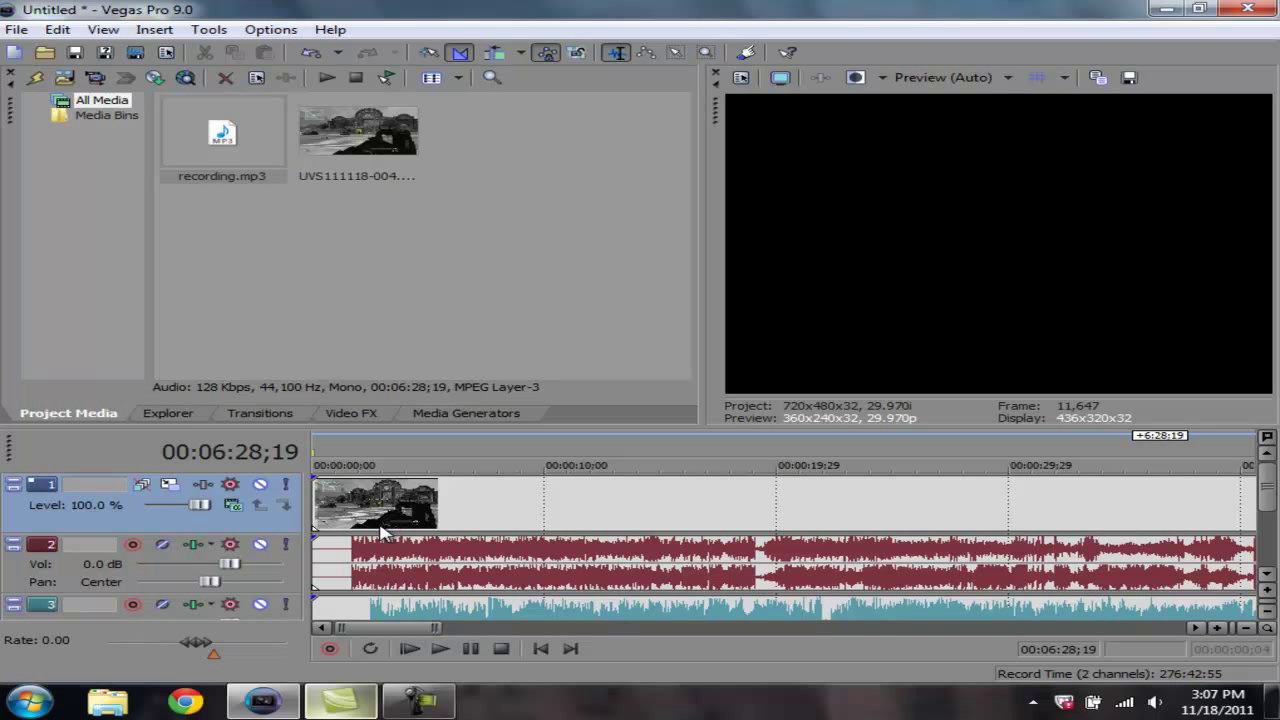
pyautogui.click(340, 522)
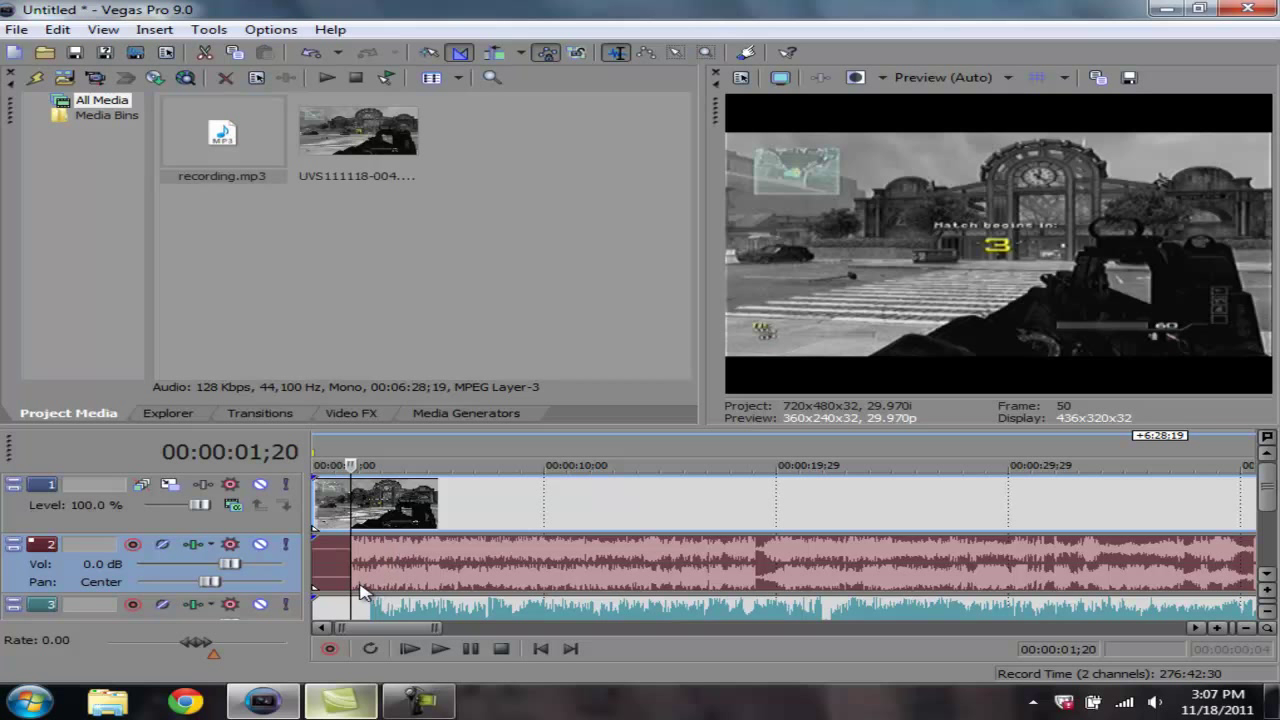
pyautogui.click(417, 556)
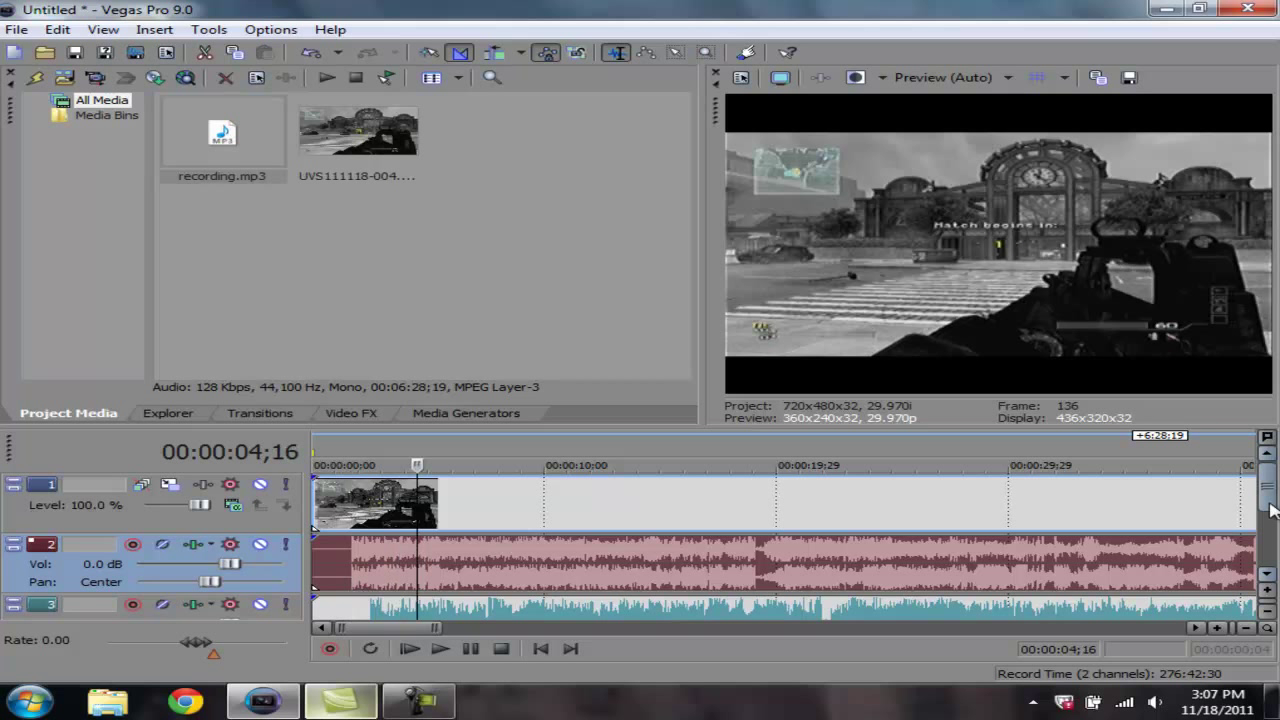
pyautogui.moveTo(1275, 517); pyautogui.dragTo(1265, 532)
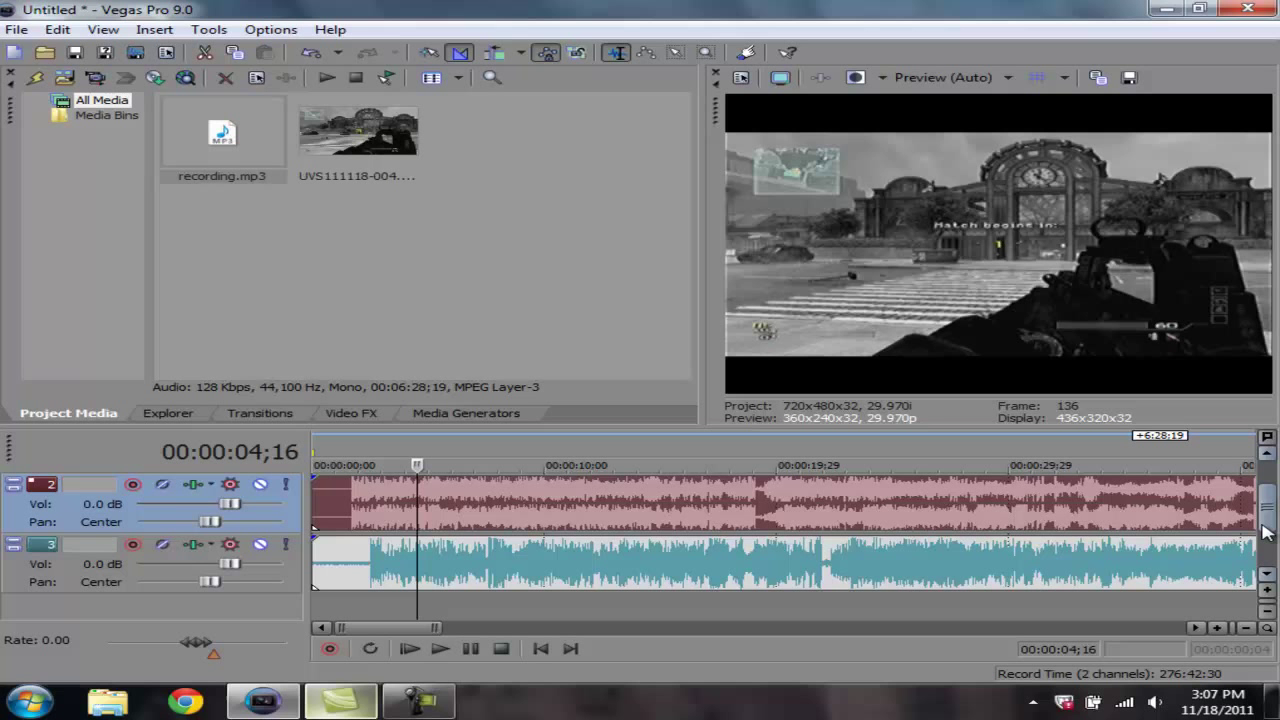
pyautogui.scroll(5, 447, 565)
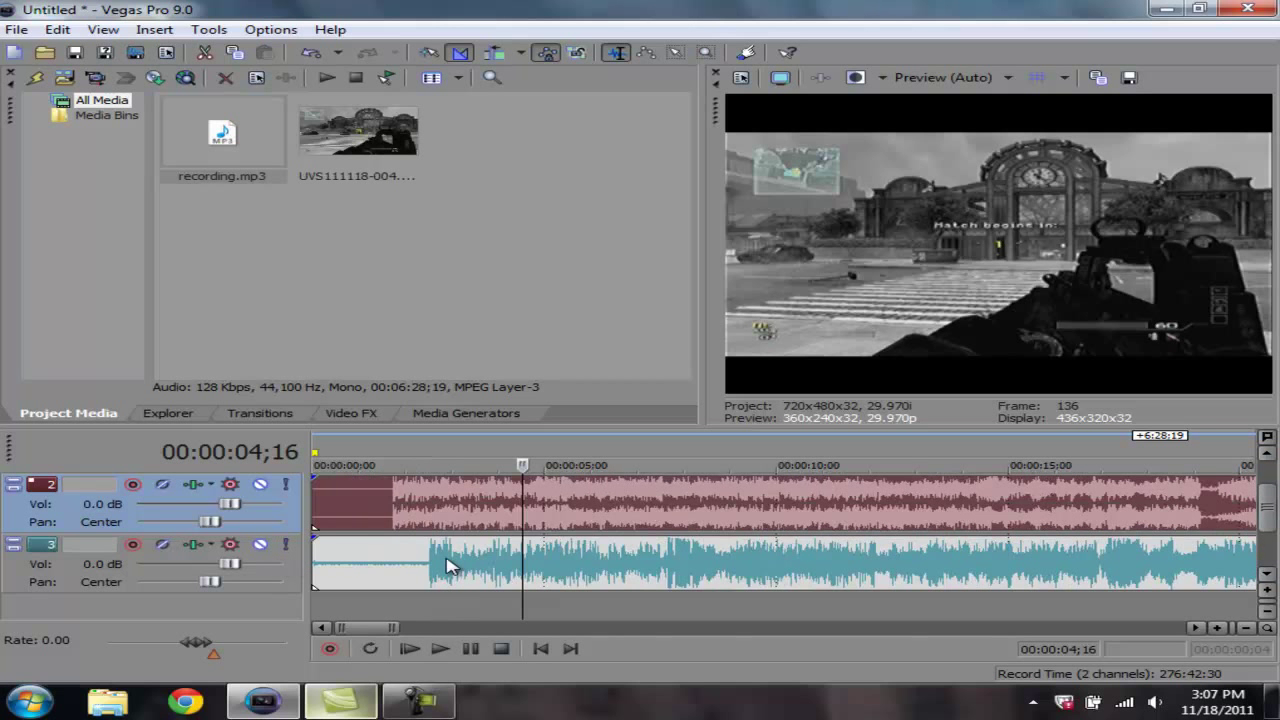
pyautogui.click(333, 572)
pyautogui.moveTo(352, 634); pyautogui.dragTo(326, 631)
pyautogui.moveTo(323, 577); pyautogui.dragTo(615, 566)
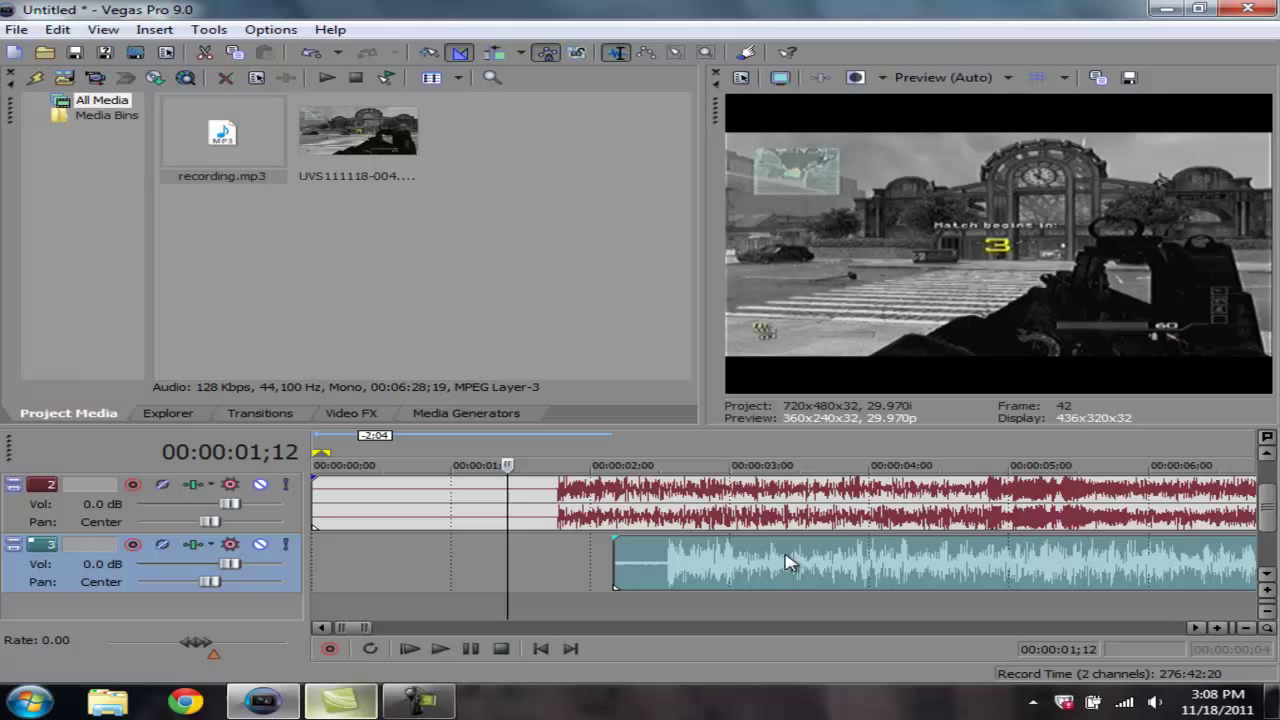
pyautogui.moveTo(763, 566); pyautogui.dragTo(651, 557)
pyautogui.click(737, 505)
# Step: Move track 2's gameplay audio event to start at 00:00:00;00
pyautogui.click(1034, 495)
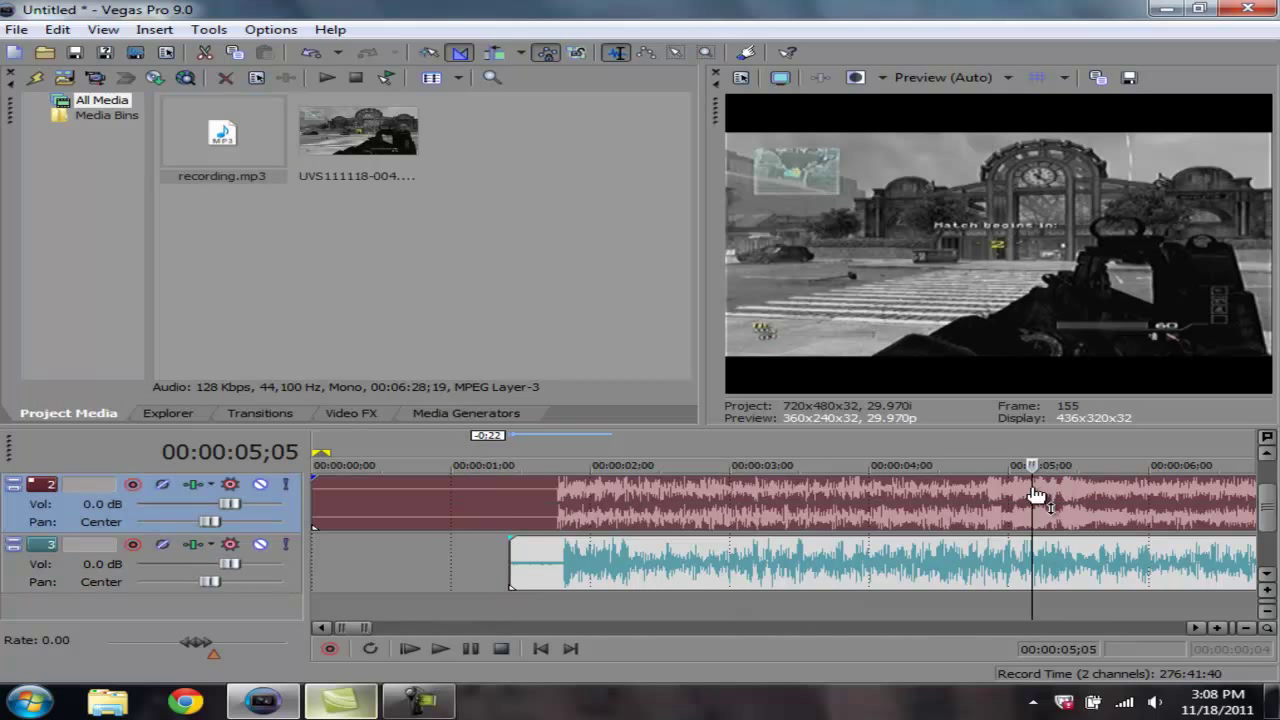
pyautogui.click(978, 490)
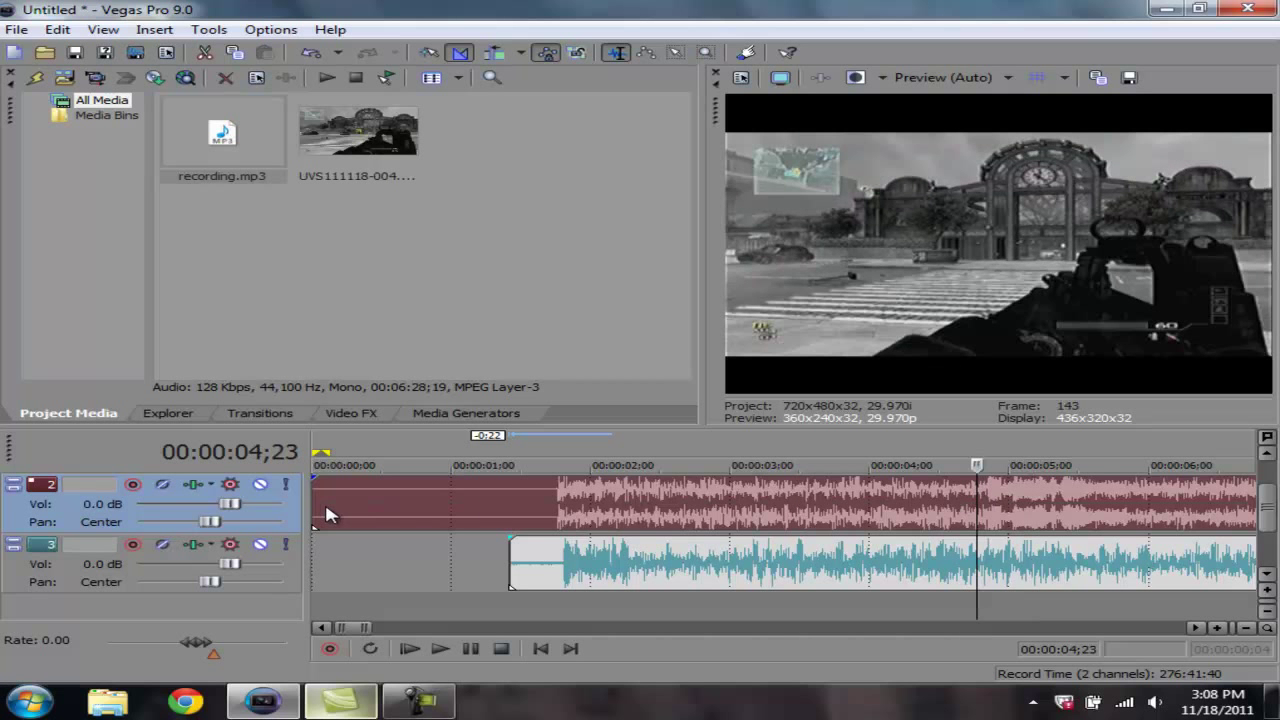
pyautogui.click(328, 514)
pyautogui.scroll(1, 330, 510)
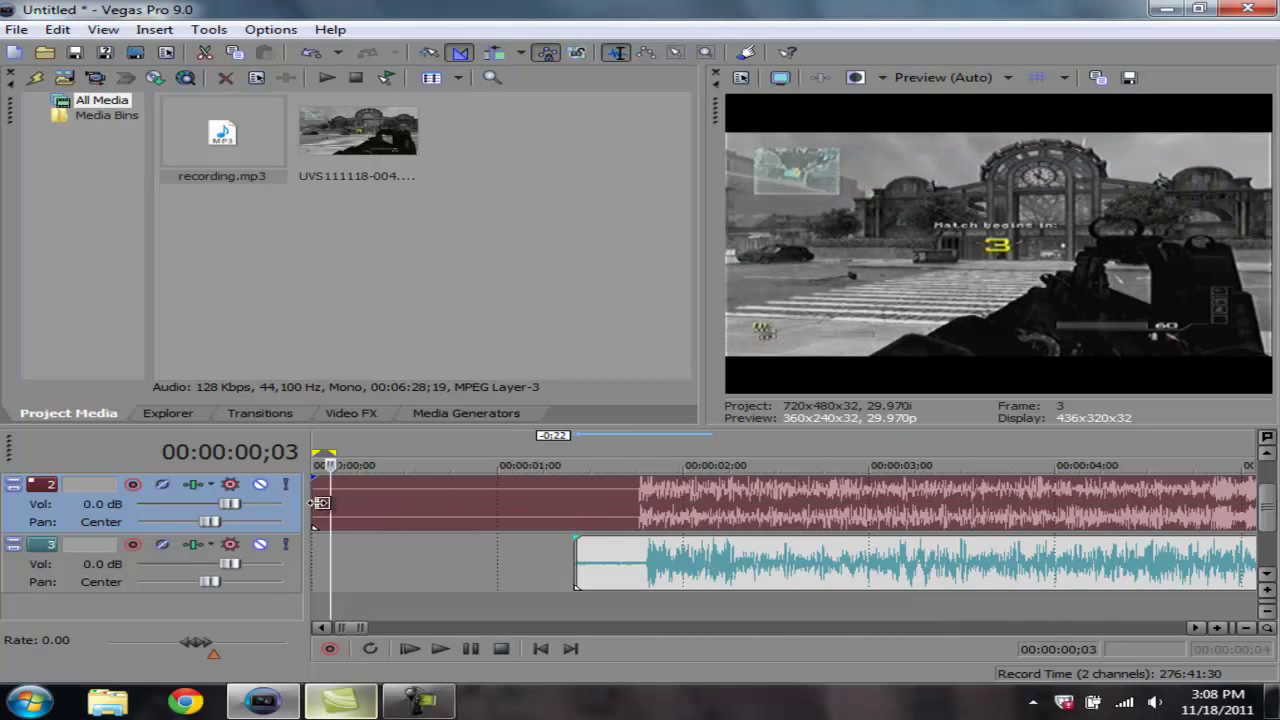
pyautogui.moveTo(319, 502); pyautogui.dragTo(58, 510)
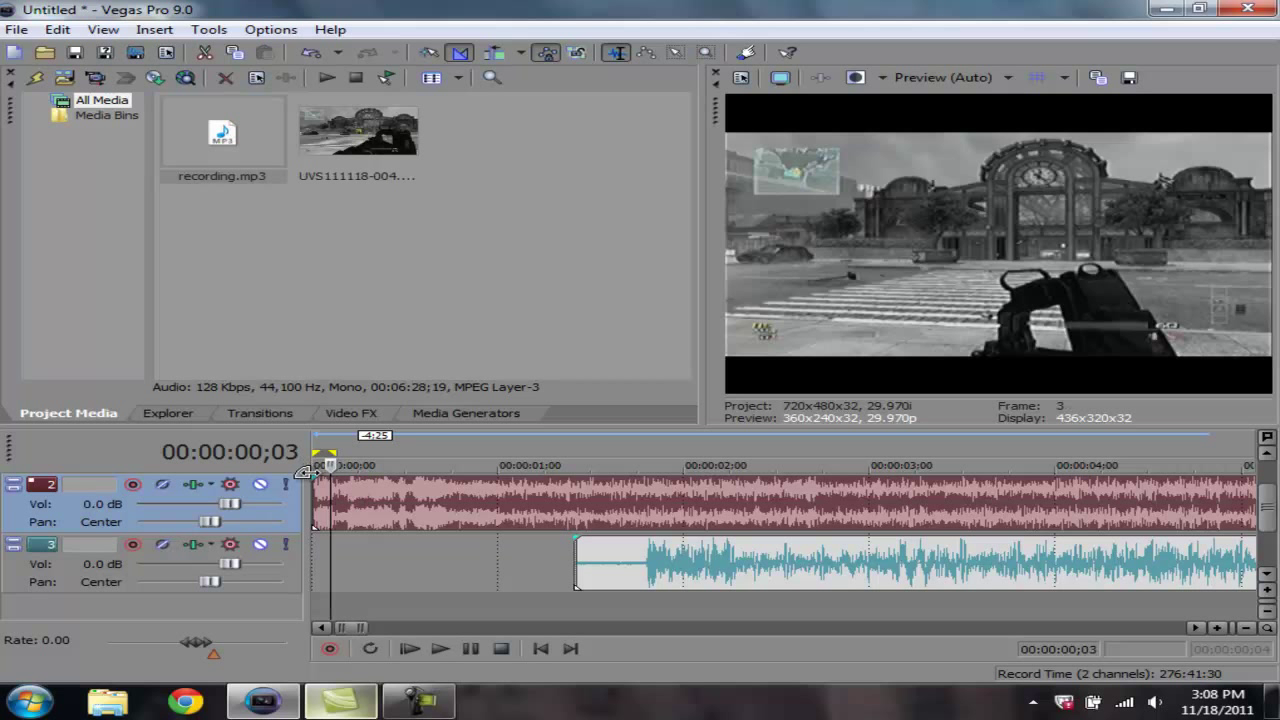
# Step: Preview from the project start, then move track 3's audio to begin at zero
pyautogui.click(331, 499)
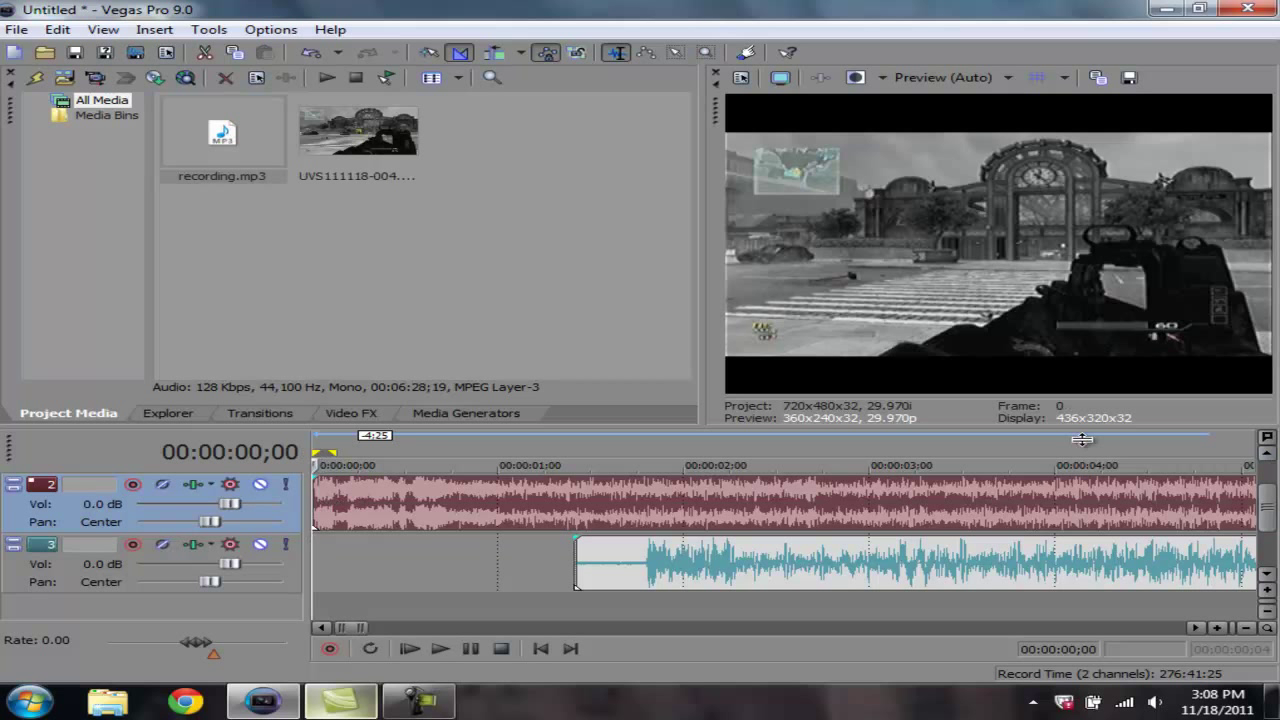
pyautogui.press('space')
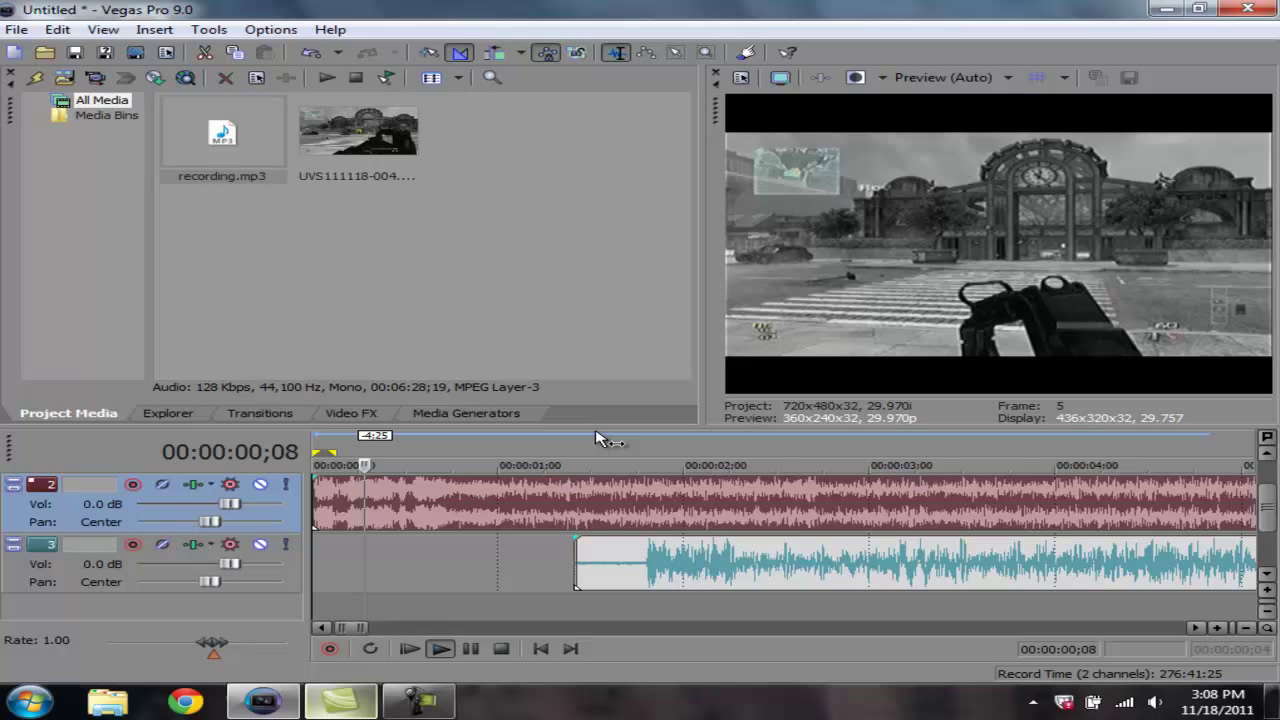
pyautogui.press('space')
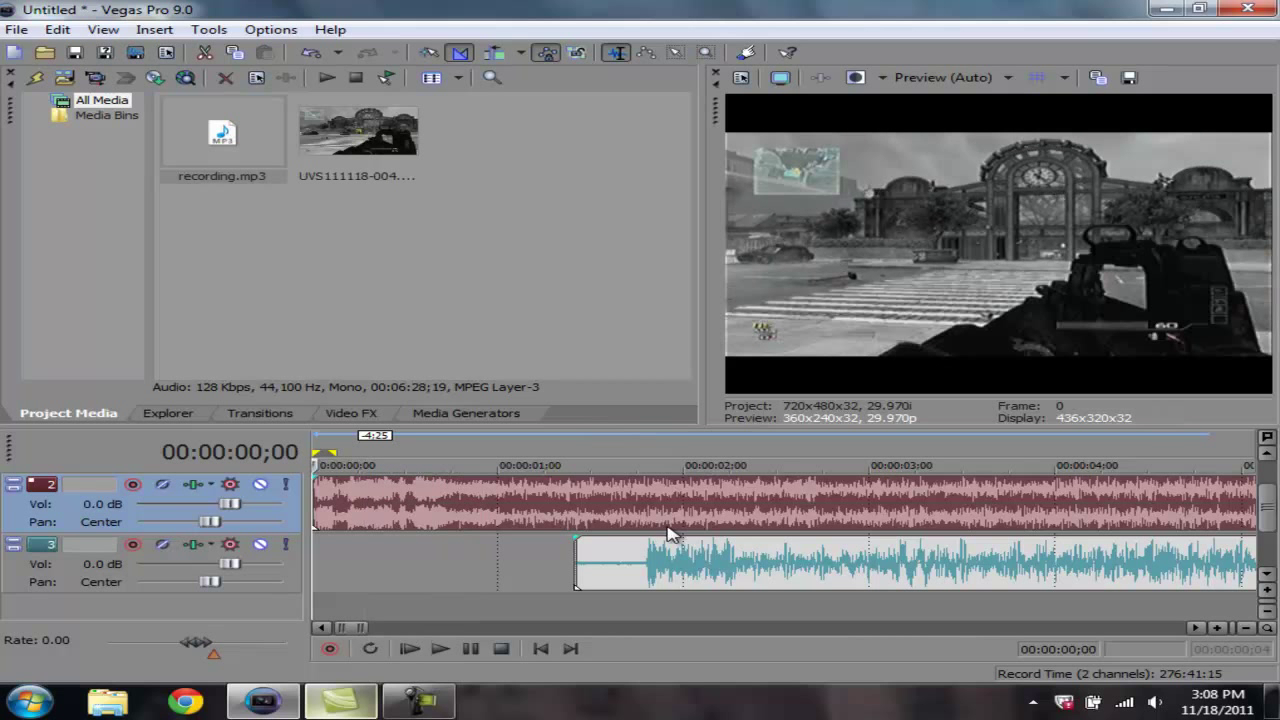
pyautogui.moveTo(677, 562); pyautogui.dragTo(155, 560)
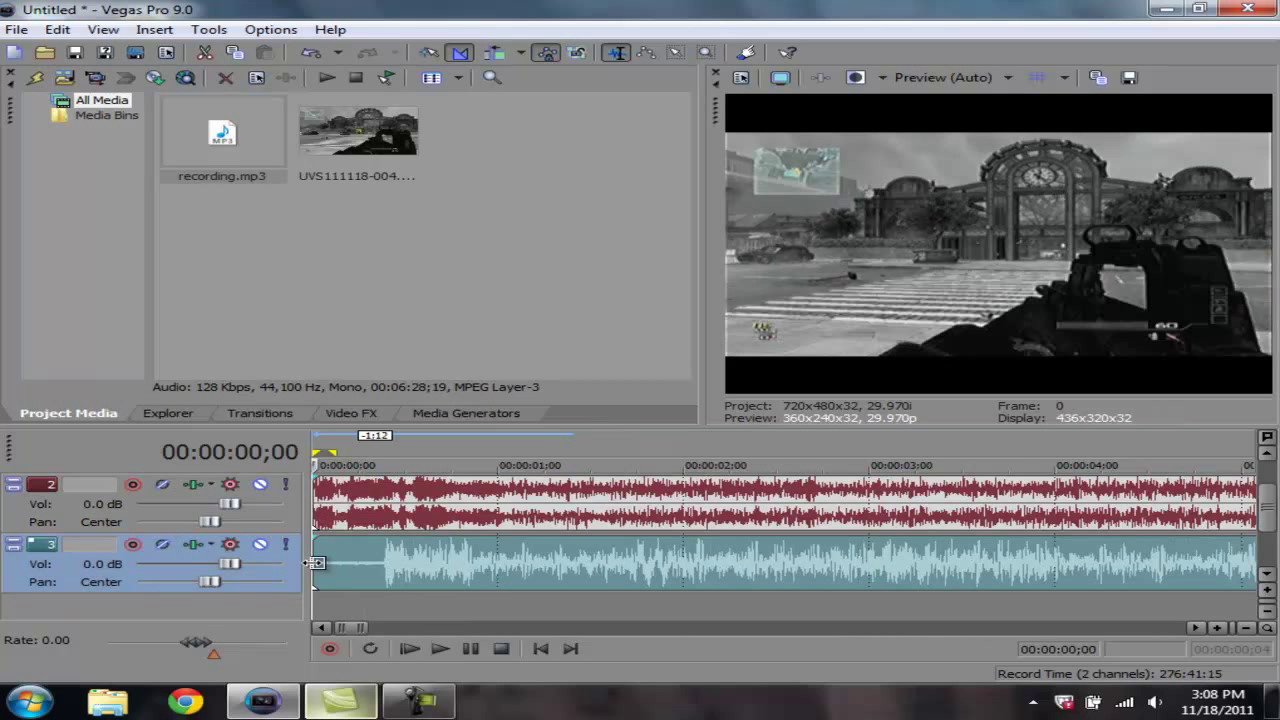
# Step: Trim the silent lead-in off track 3's audio and play from 0;22 to check sync
pyautogui.moveTo(316, 562); pyautogui.dragTo(382, 563)
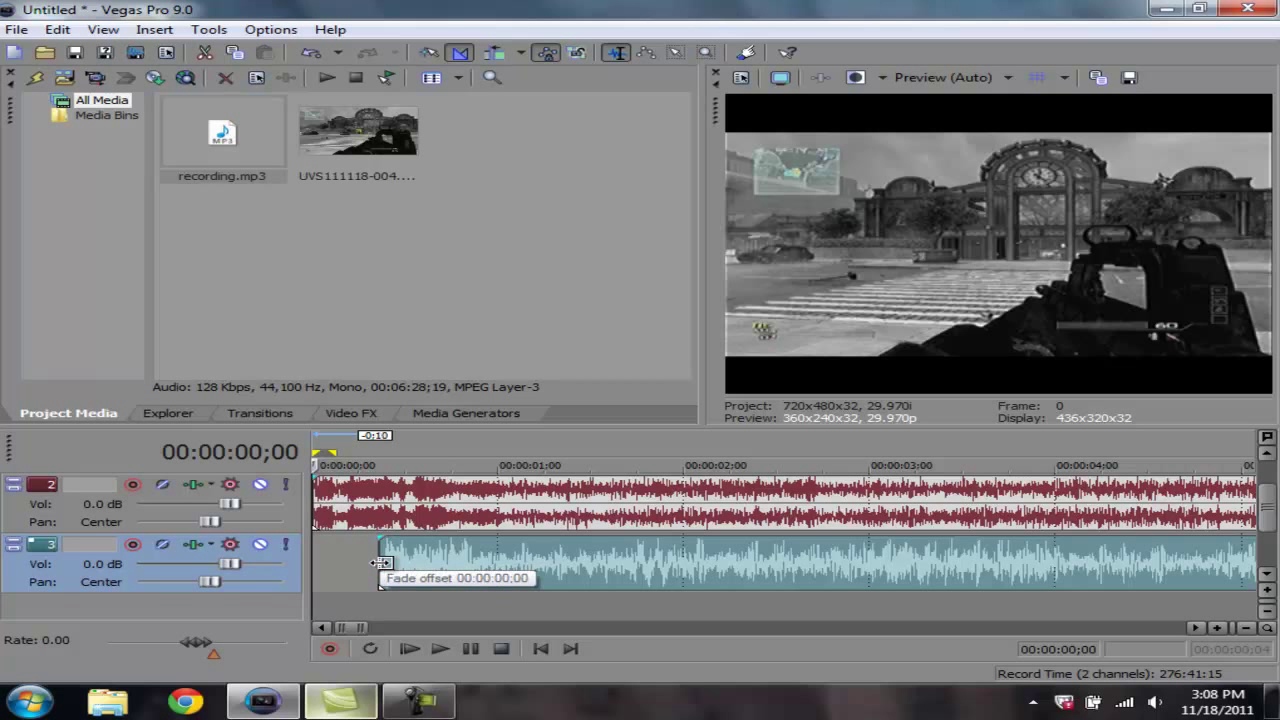
pyautogui.press('space')
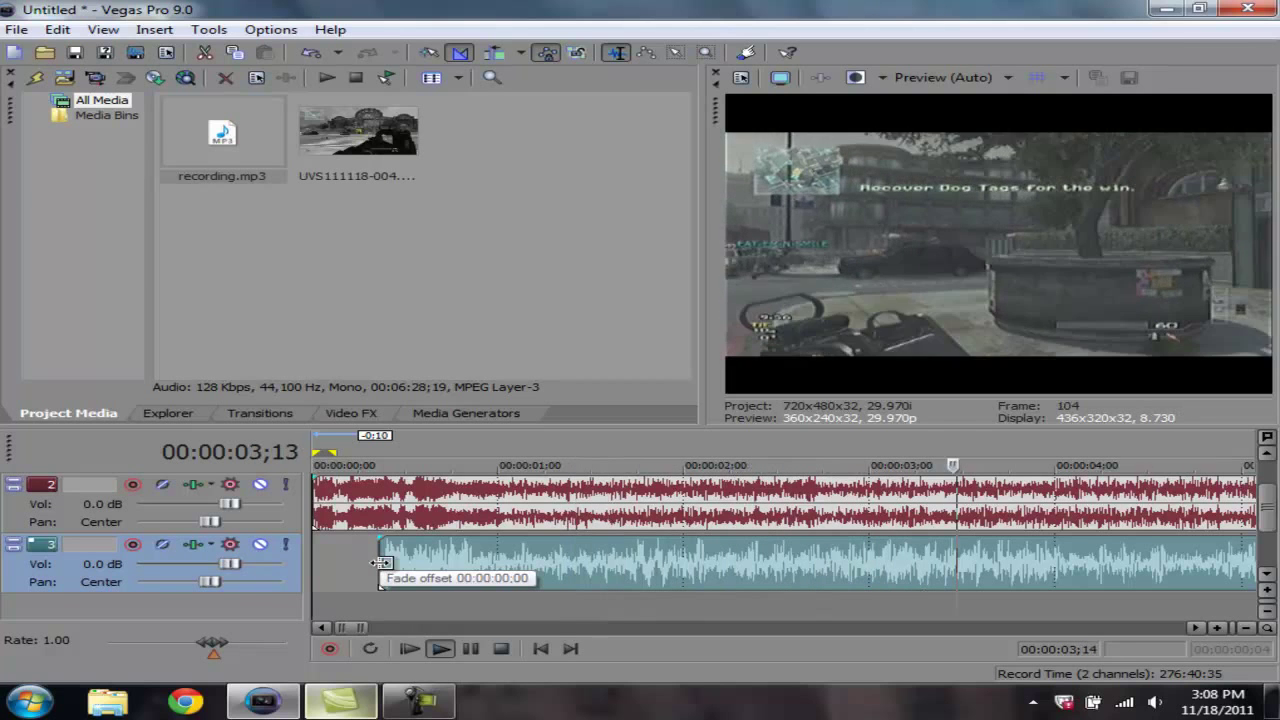
pyautogui.press('space')
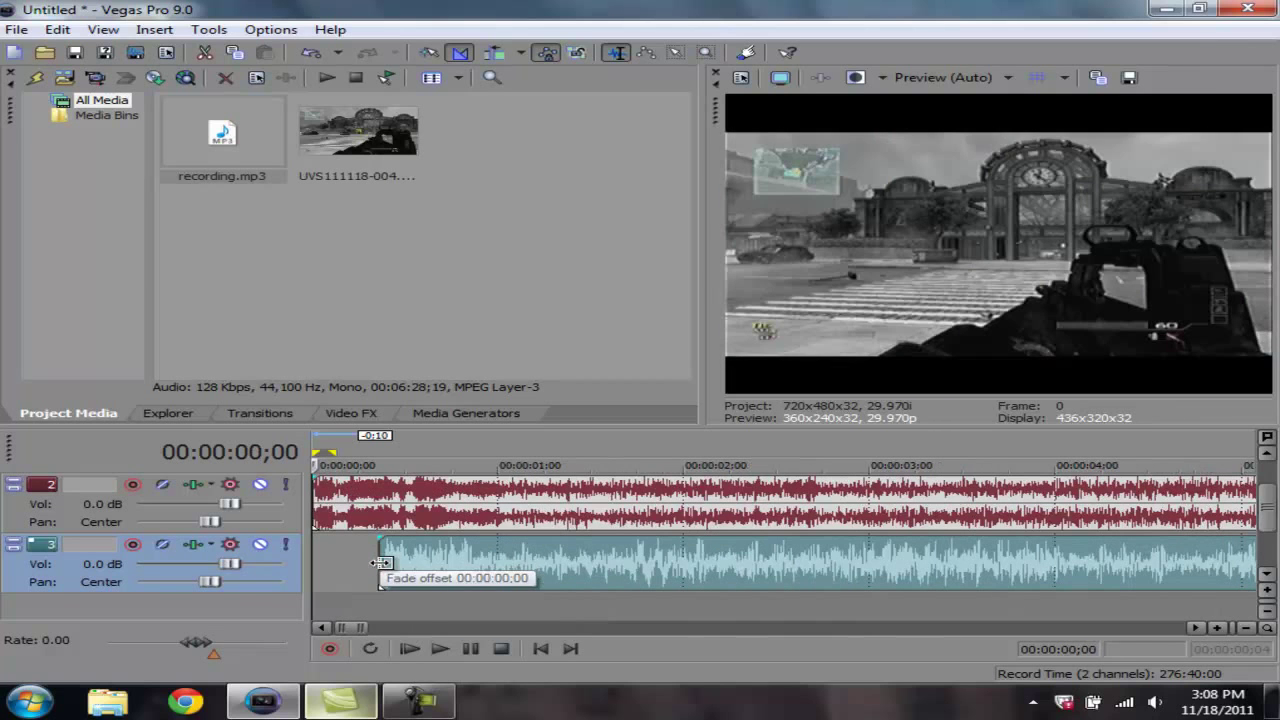
pyautogui.press('space')
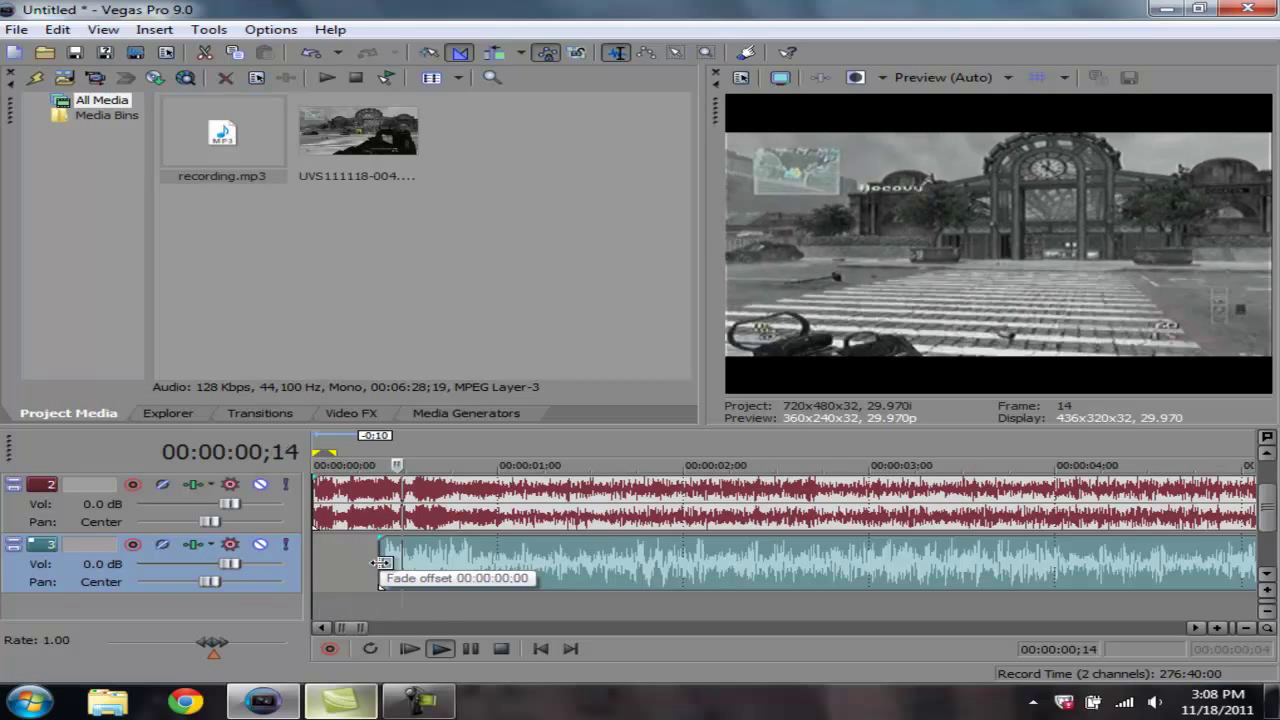
pyautogui.press('space')
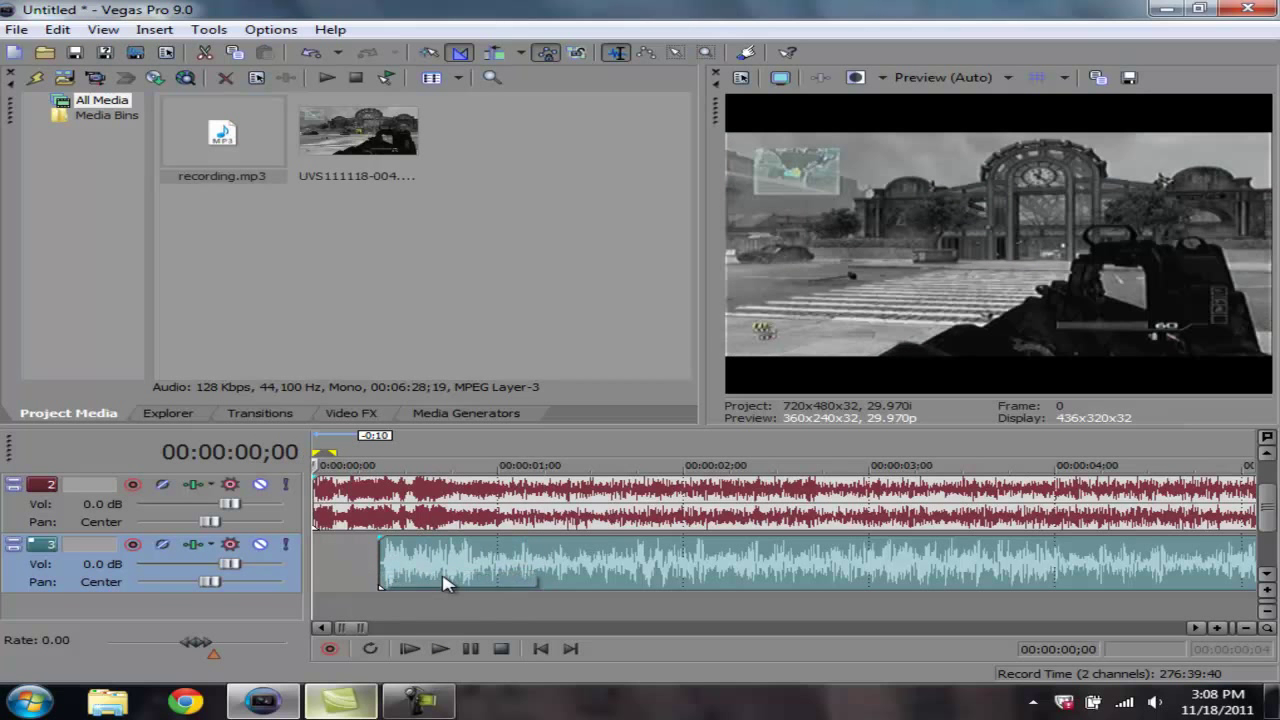
pyautogui.click(449, 583)
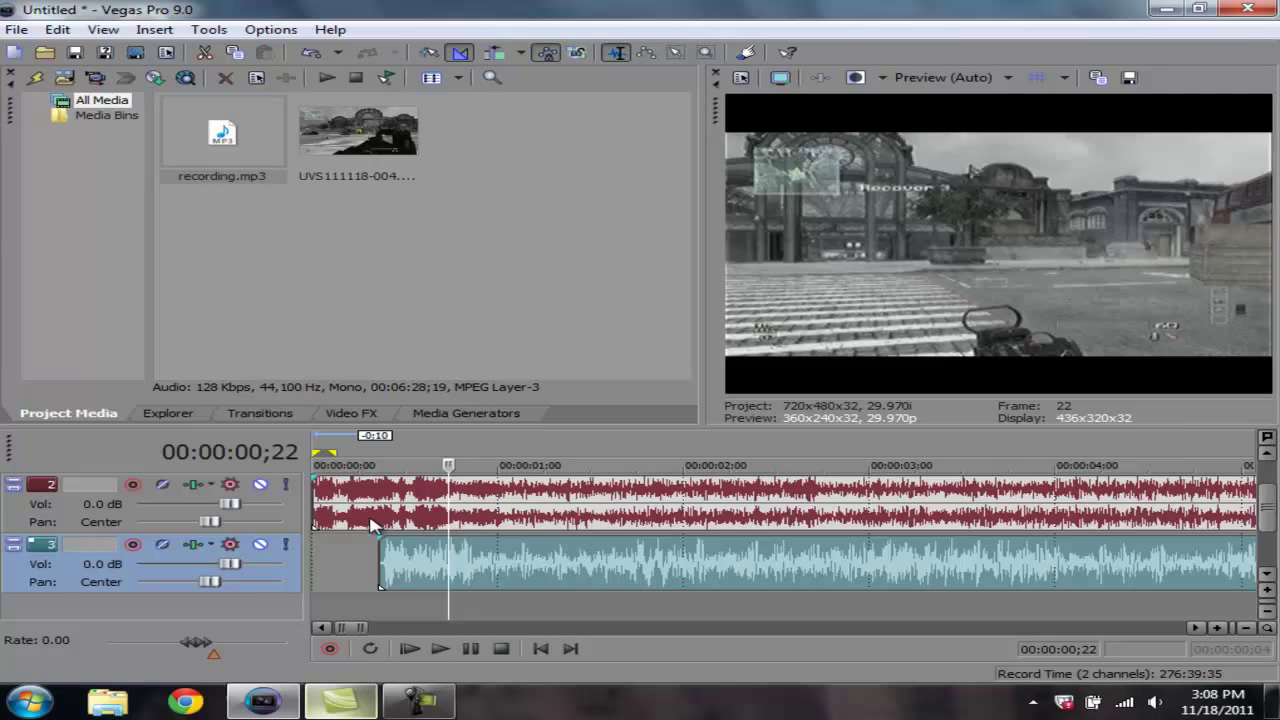
pyautogui.press('space')
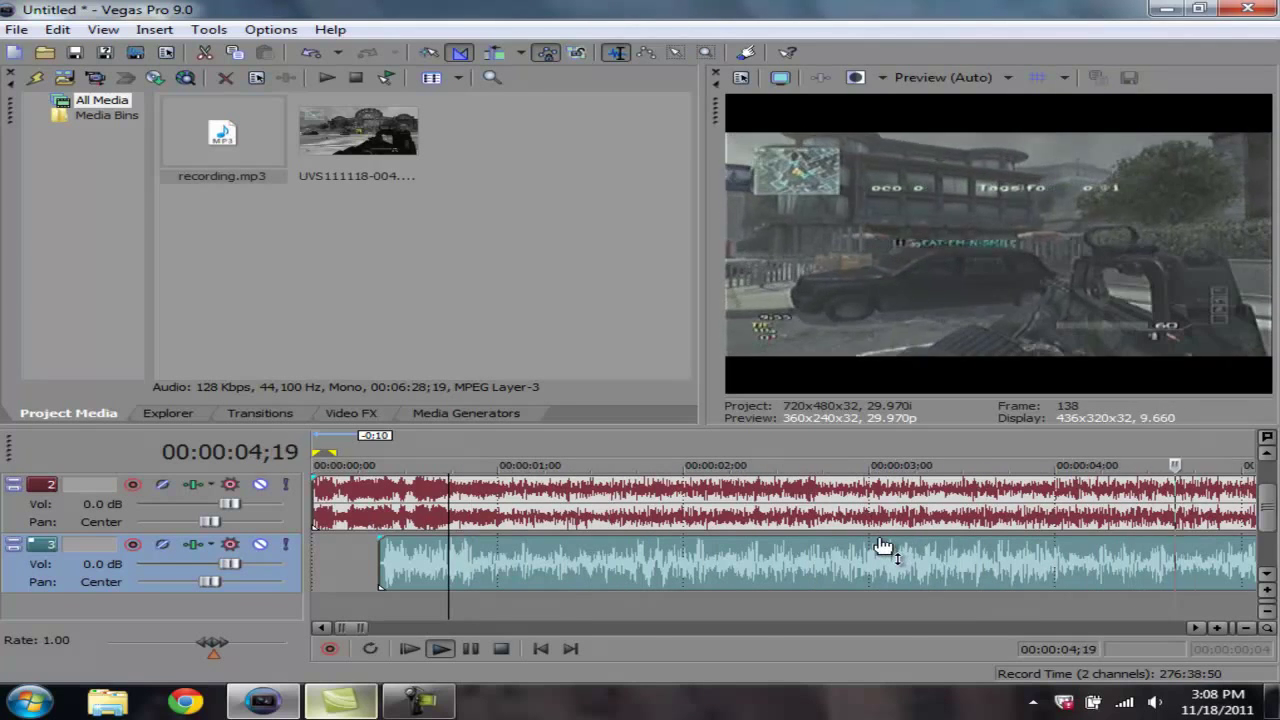
pyautogui.press('space')
pyautogui.moveTo(350, 628); pyautogui.dragTo(360, 632)
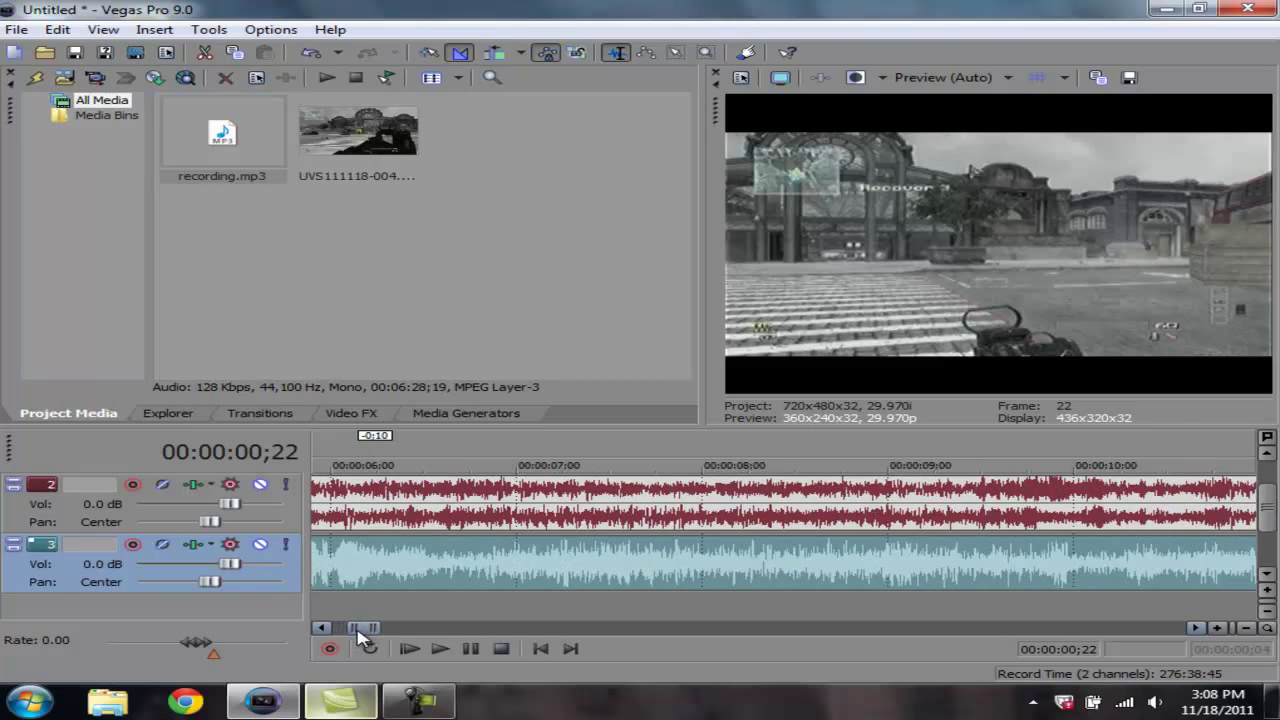
pyautogui.press('space')
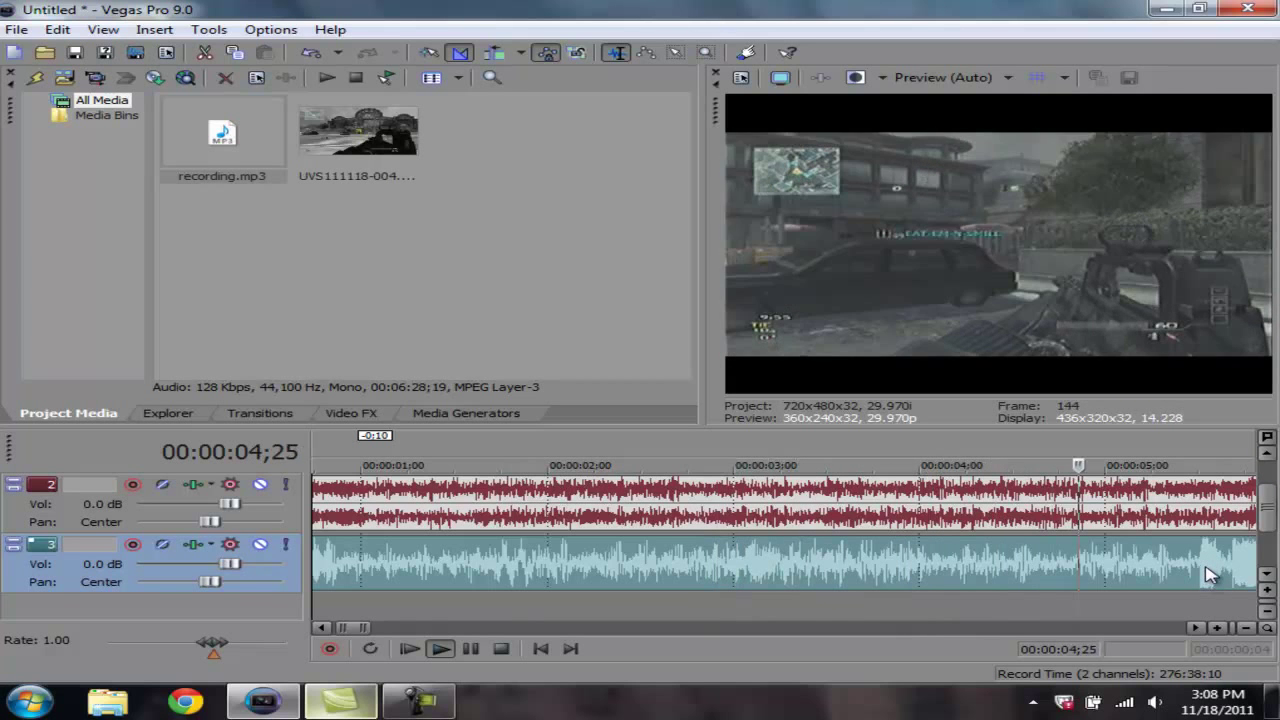
pyautogui.press('space')
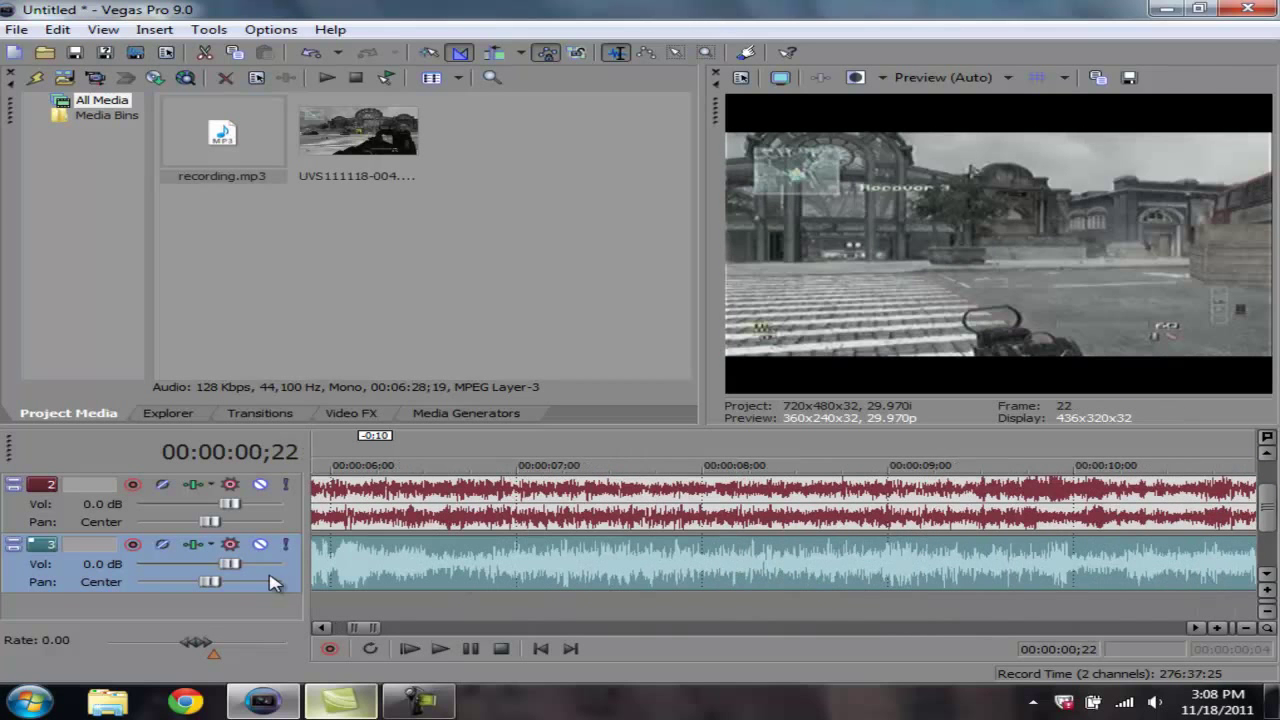
pyautogui.click(350, 575)
pyautogui.moveTo(362, 627); pyautogui.dragTo(348, 627)
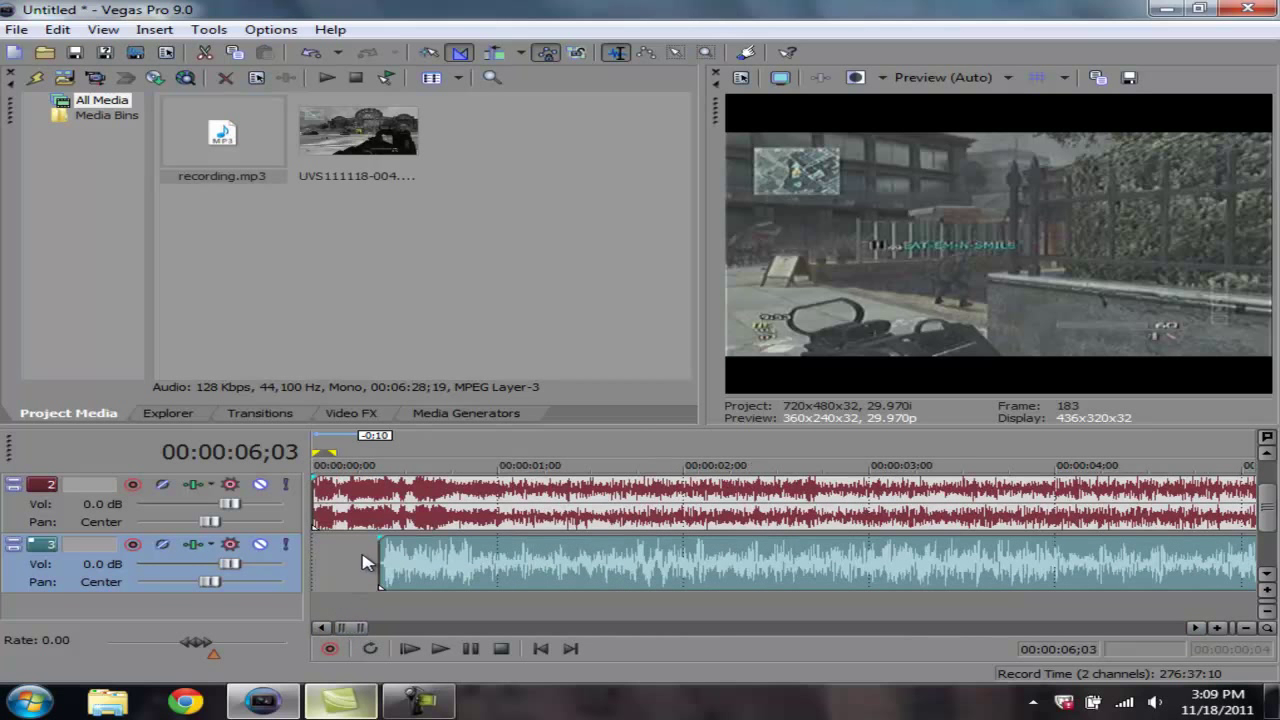
# Step: Trim more of track 3's start, slide it back to 00:00:00;00, and recheck sync
pyautogui.moveTo(380, 558); pyautogui.dragTo(869, 579)
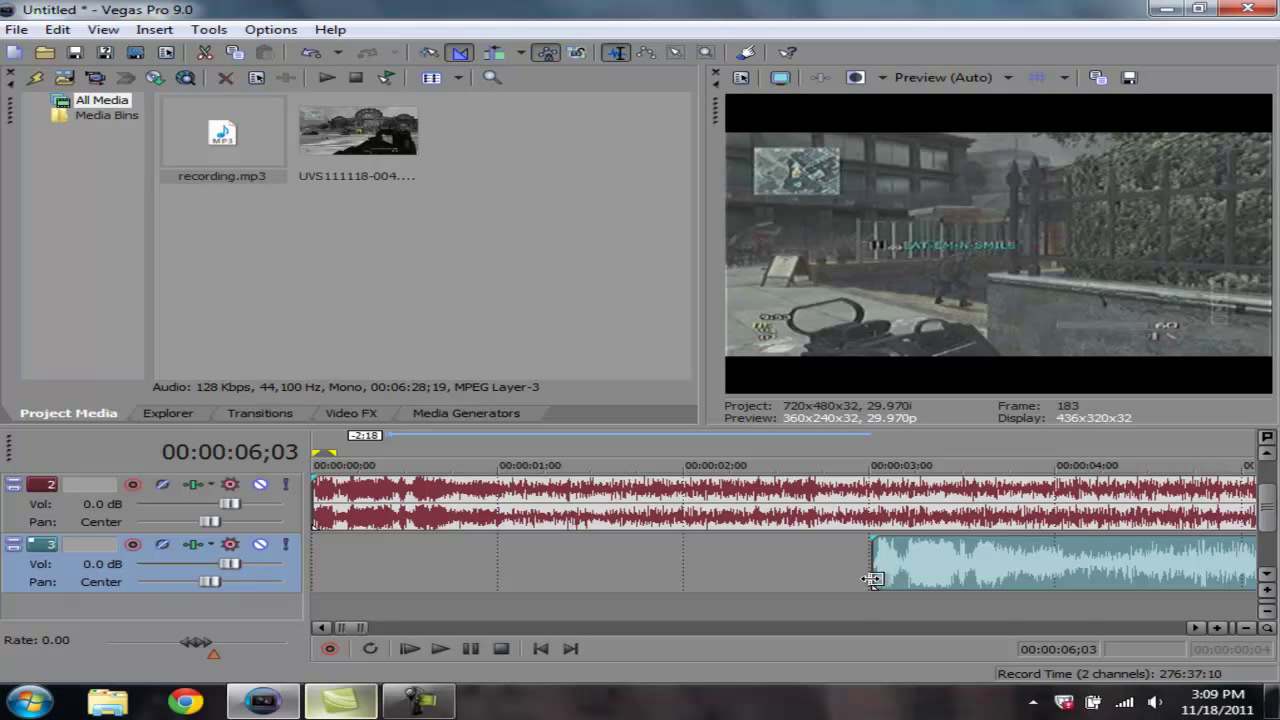
pyautogui.moveTo(874, 578); pyautogui.dragTo(133, 568)
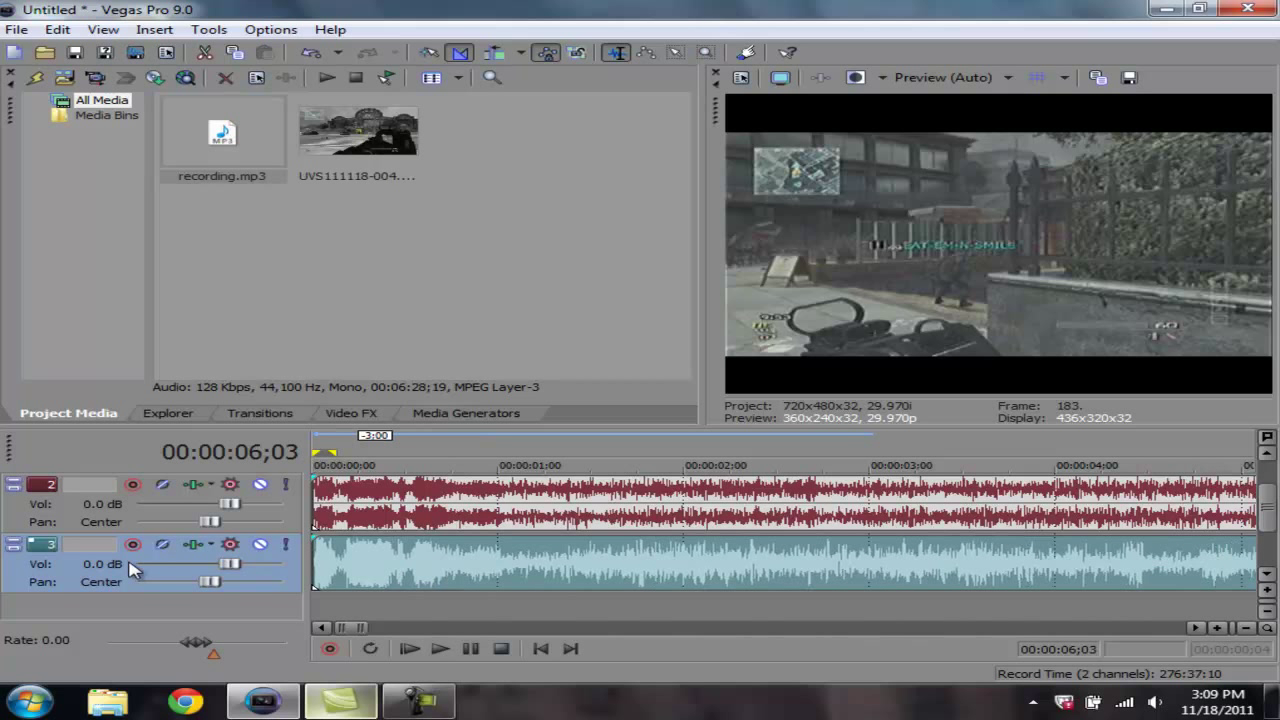
pyautogui.press('space')
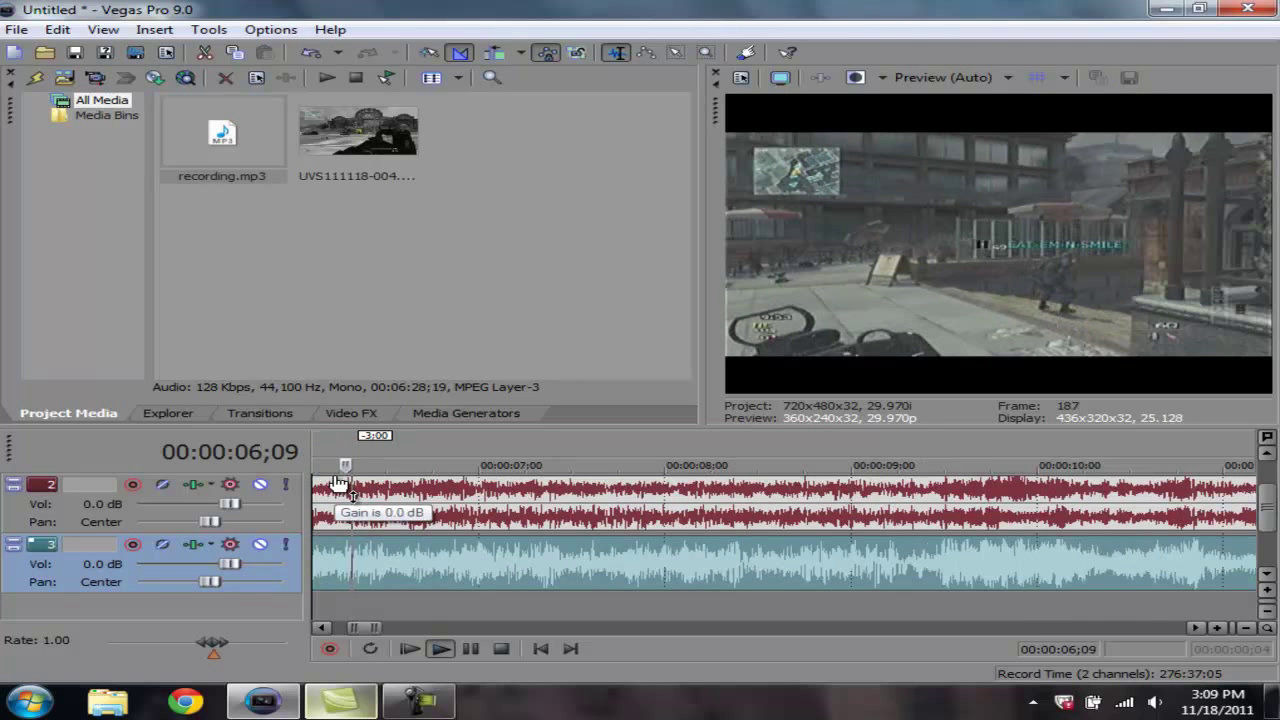
pyautogui.press('space')
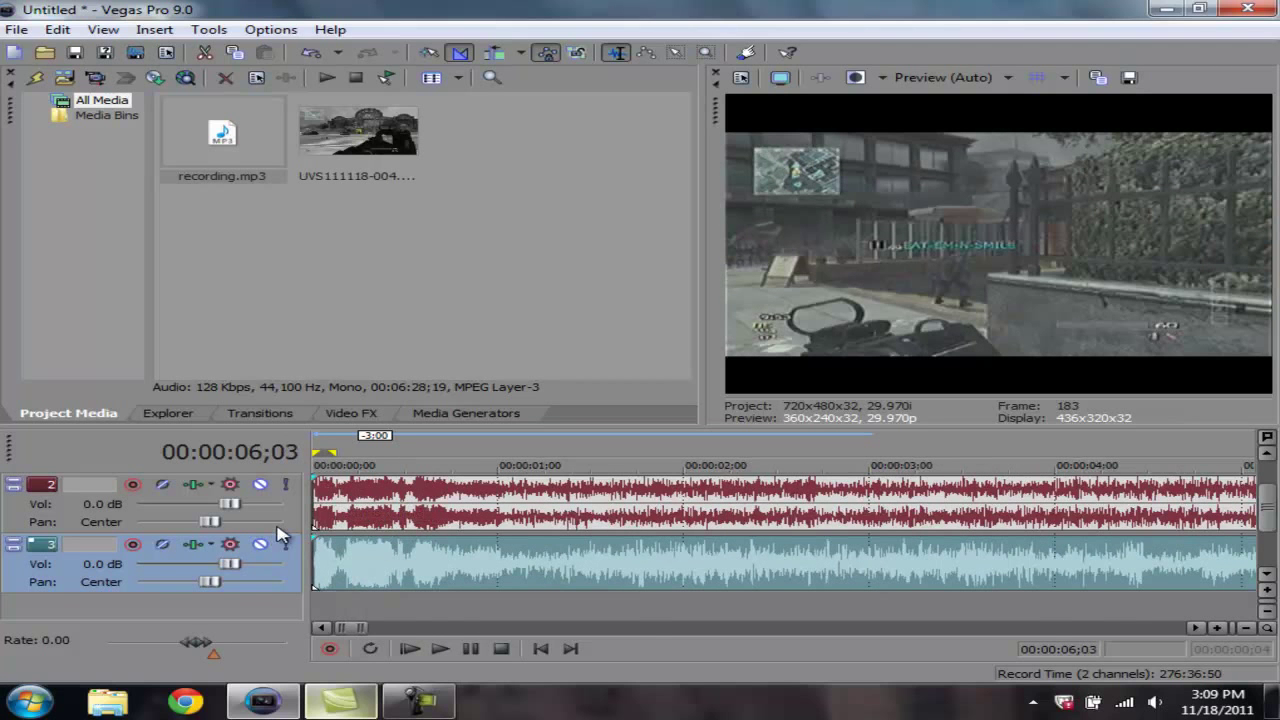
pyautogui.press('space')
pyautogui.press('space')
pyautogui.click(413, 560)
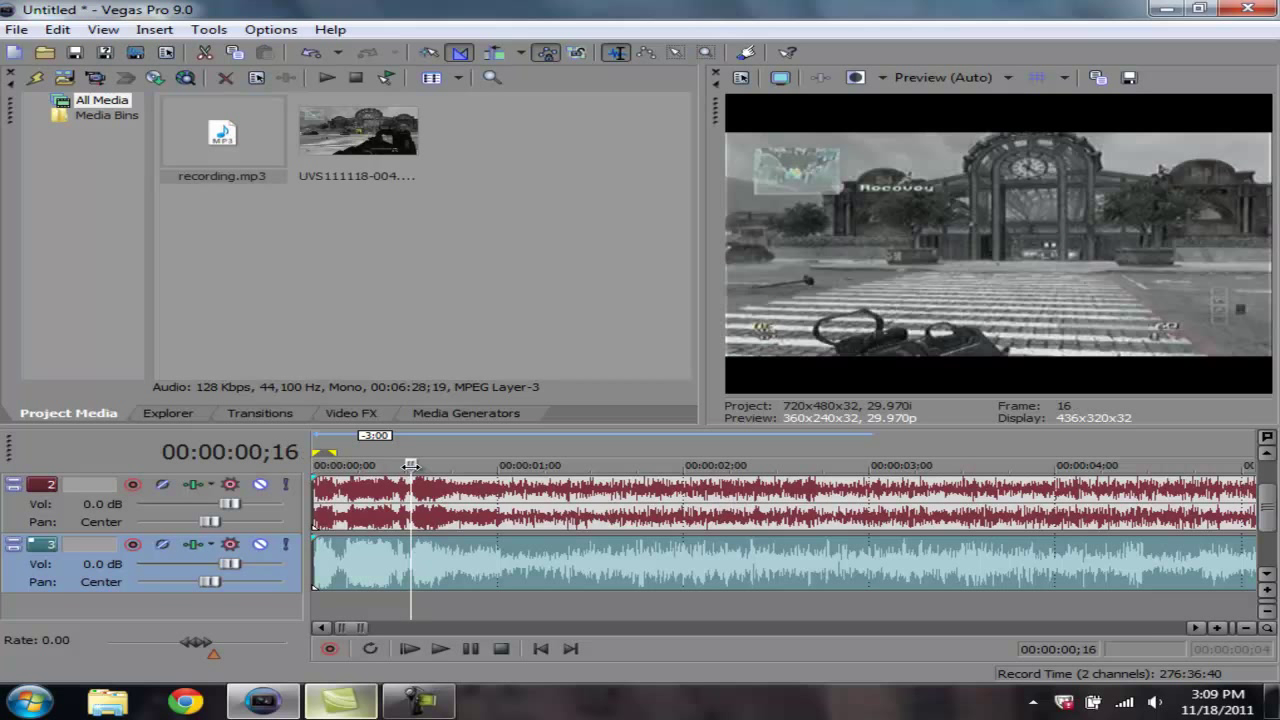
pyautogui.hotkey('ctrl', 'Home')
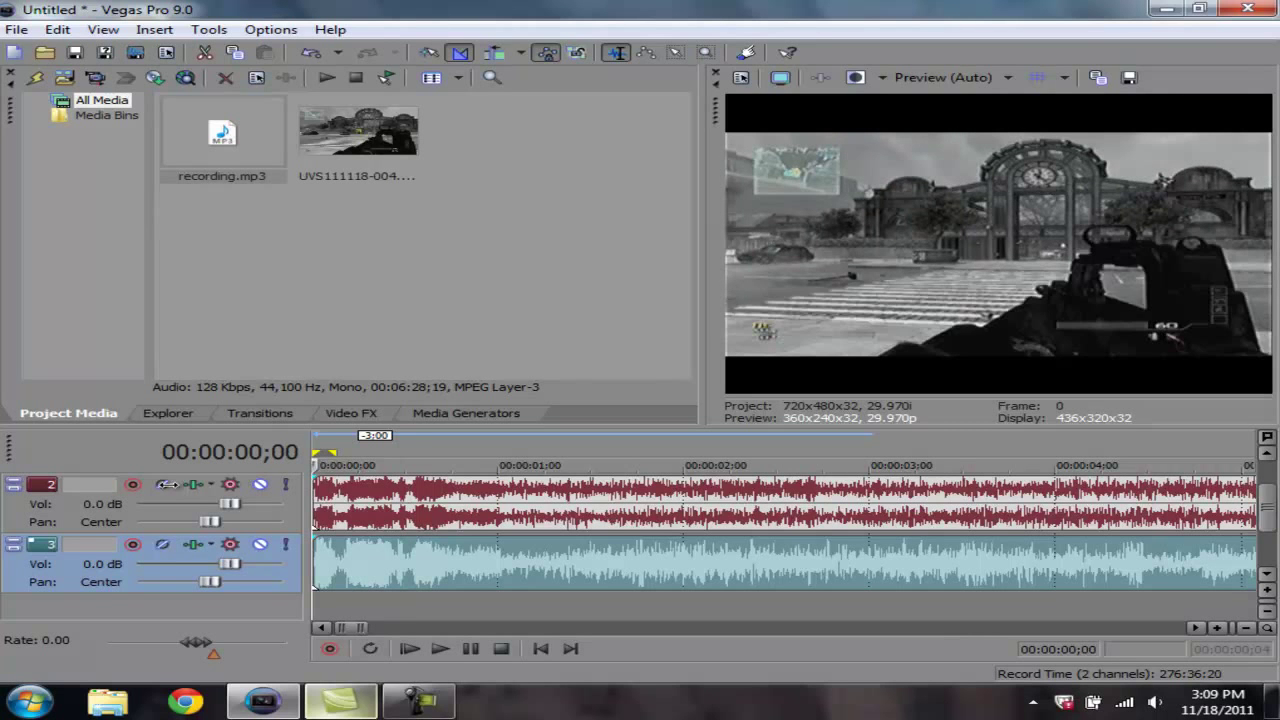
# Step: Mute the gameplay audio on track 2 and return the playhead to the project start
pyautogui.press('space')
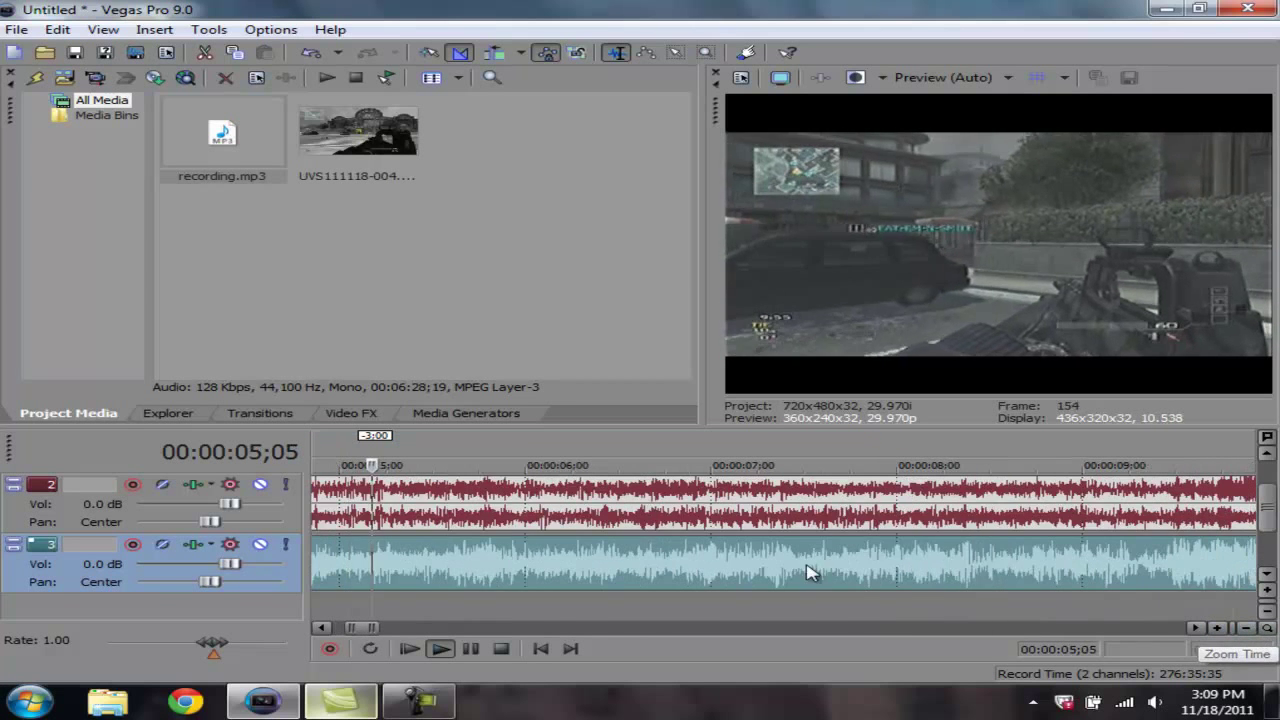
pyautogui.press('space')
pyautogui.click(416, 508)
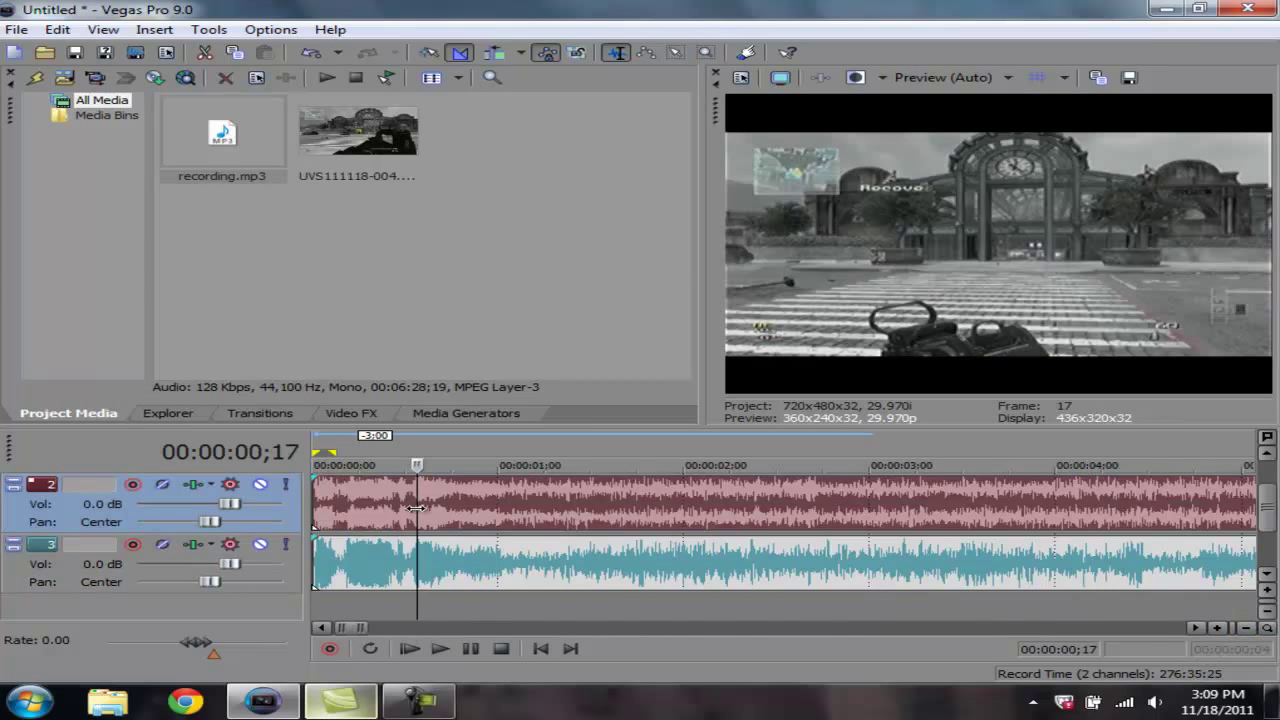
pyautogui.click(261, 486)
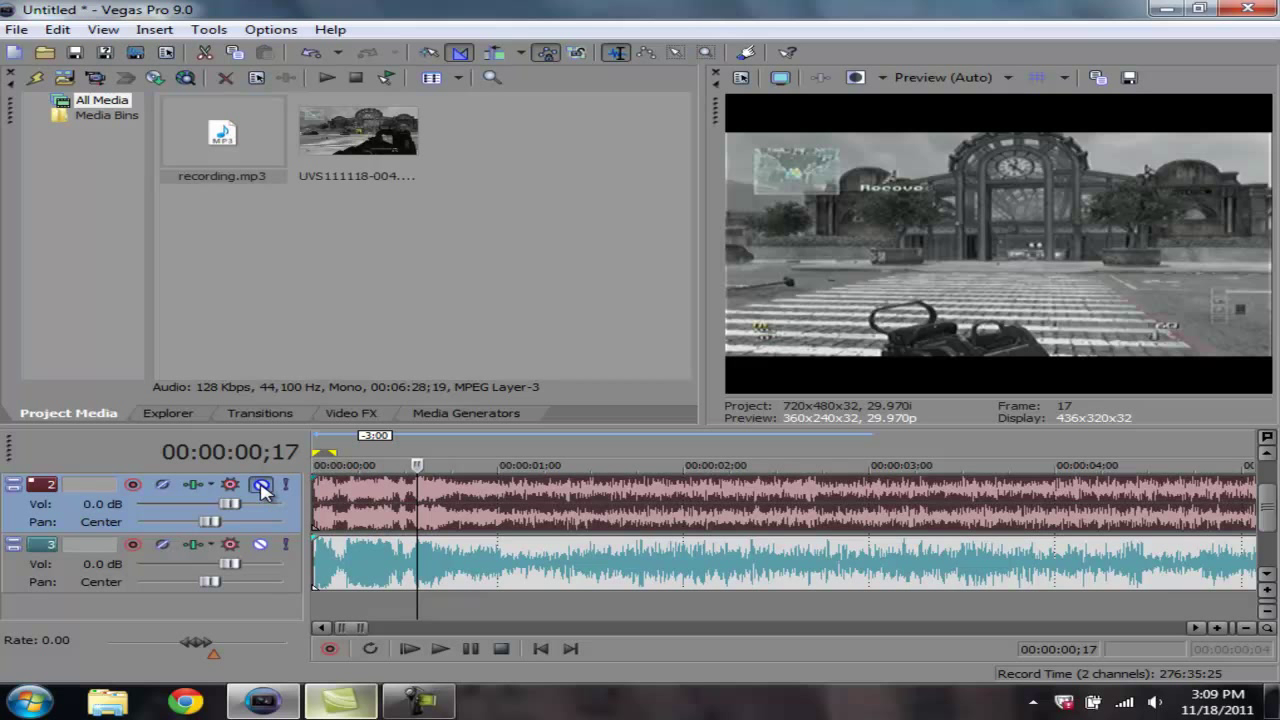
pyautogui.click(423, 505)
pyautogui.press('Left')
pyautogui.press('Left')
pyautogui.press('Left')
pyautogui.press('Left')
pyautogui.press('Home')
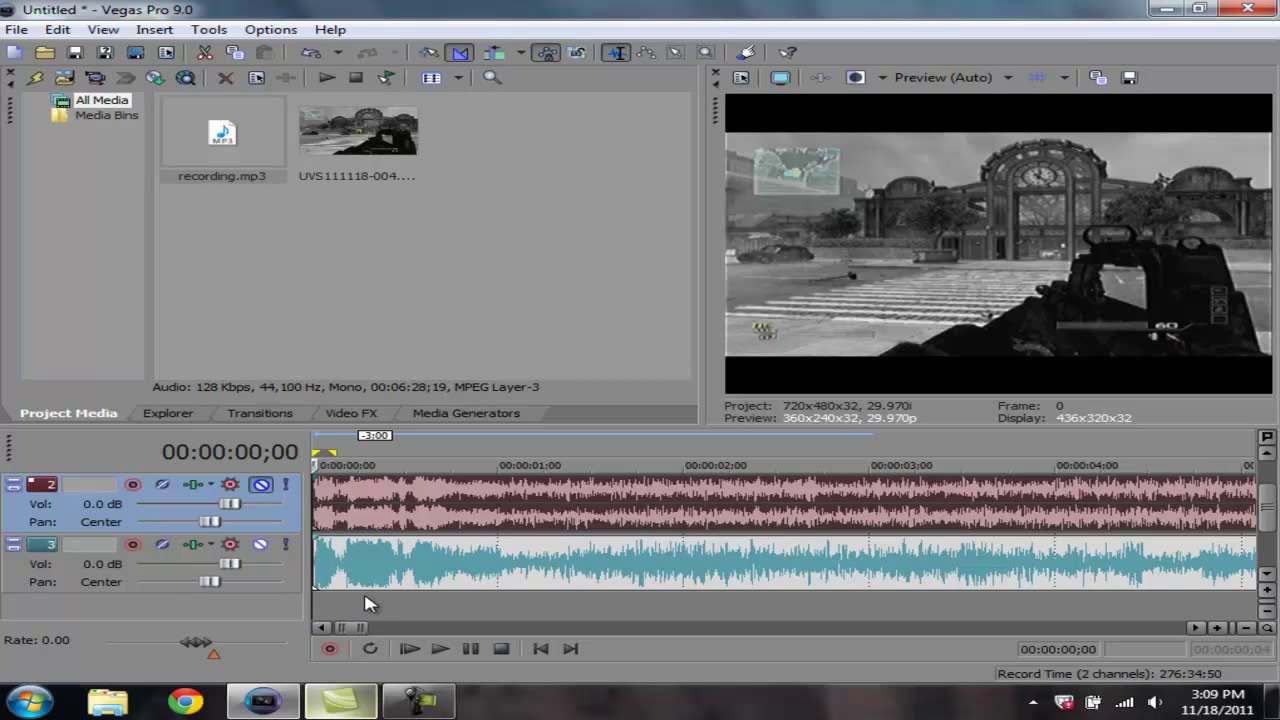
# Step: Turn off Maintain Aspect Ratio on the track 1 gameplay event so it stretches to fill the frame
pyautogui.click(522, 557)
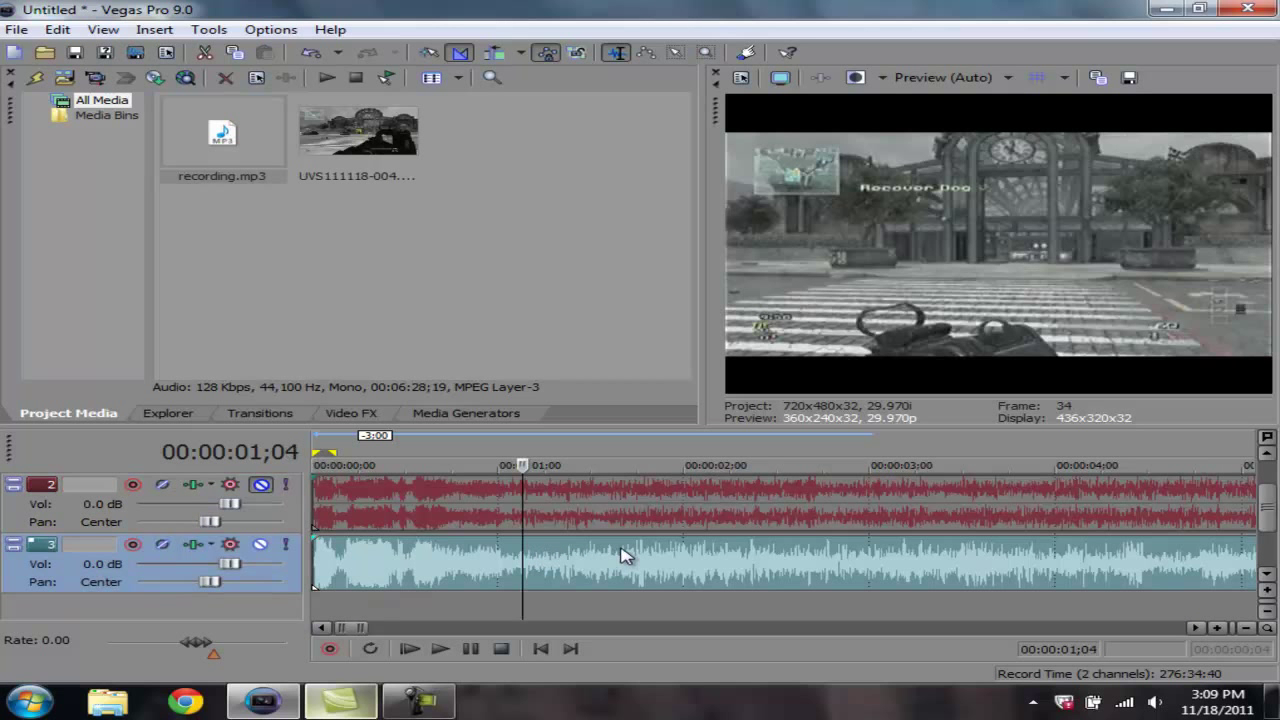
pyautogui.scroll(2, 1100, 562)
pyautogui.scroll(-3, 1186, 558)
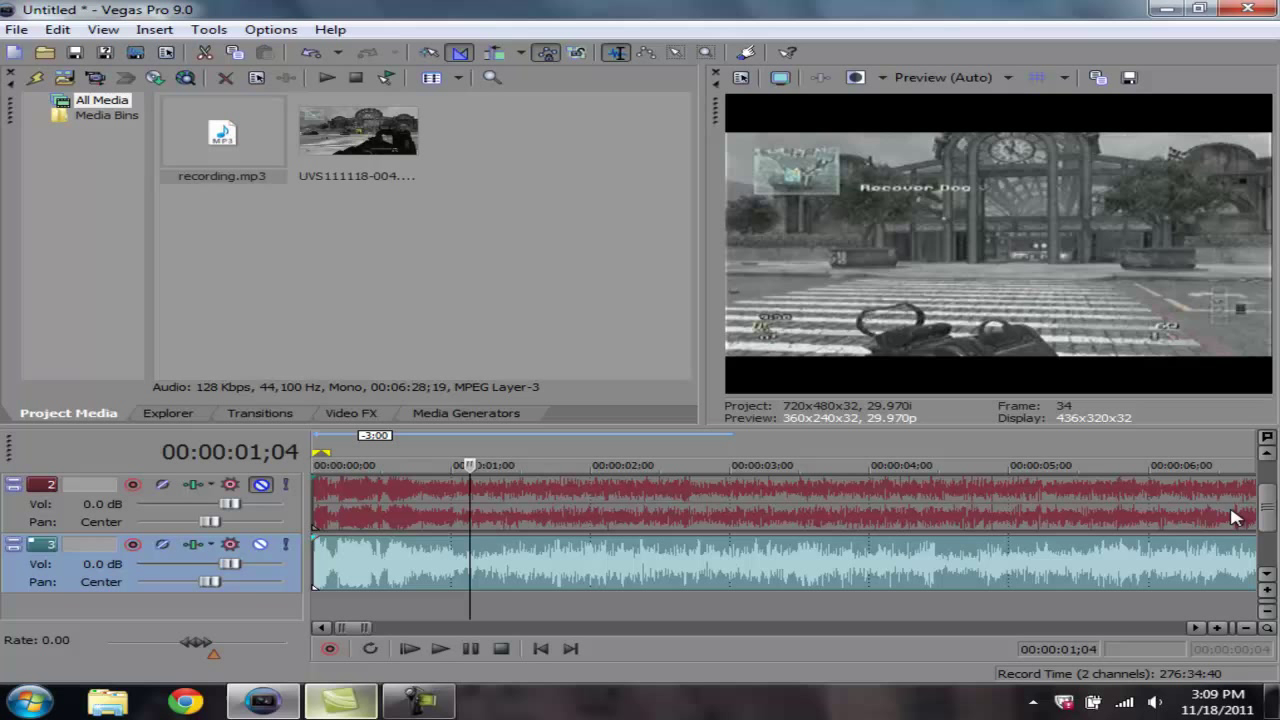
pyautogui.scroll(1, 1270, 488)
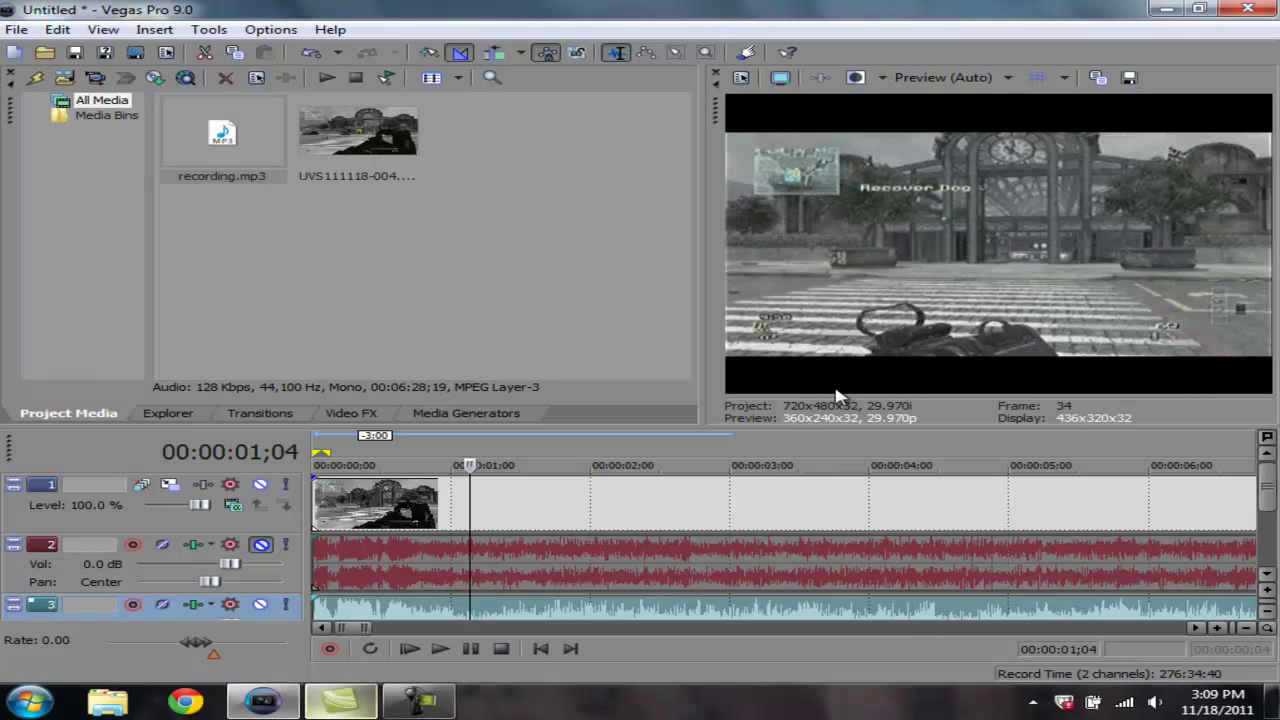
pyautogui.rightClick(550, 510)
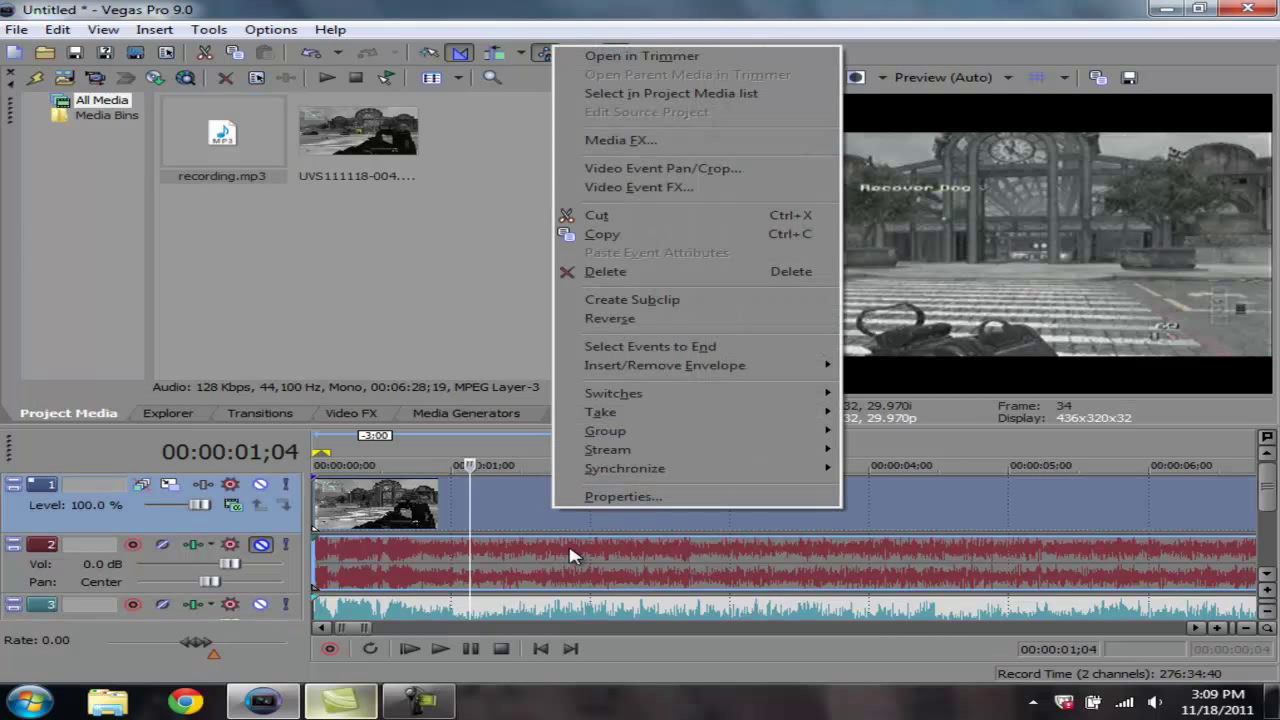
pyautogui.press('Return')
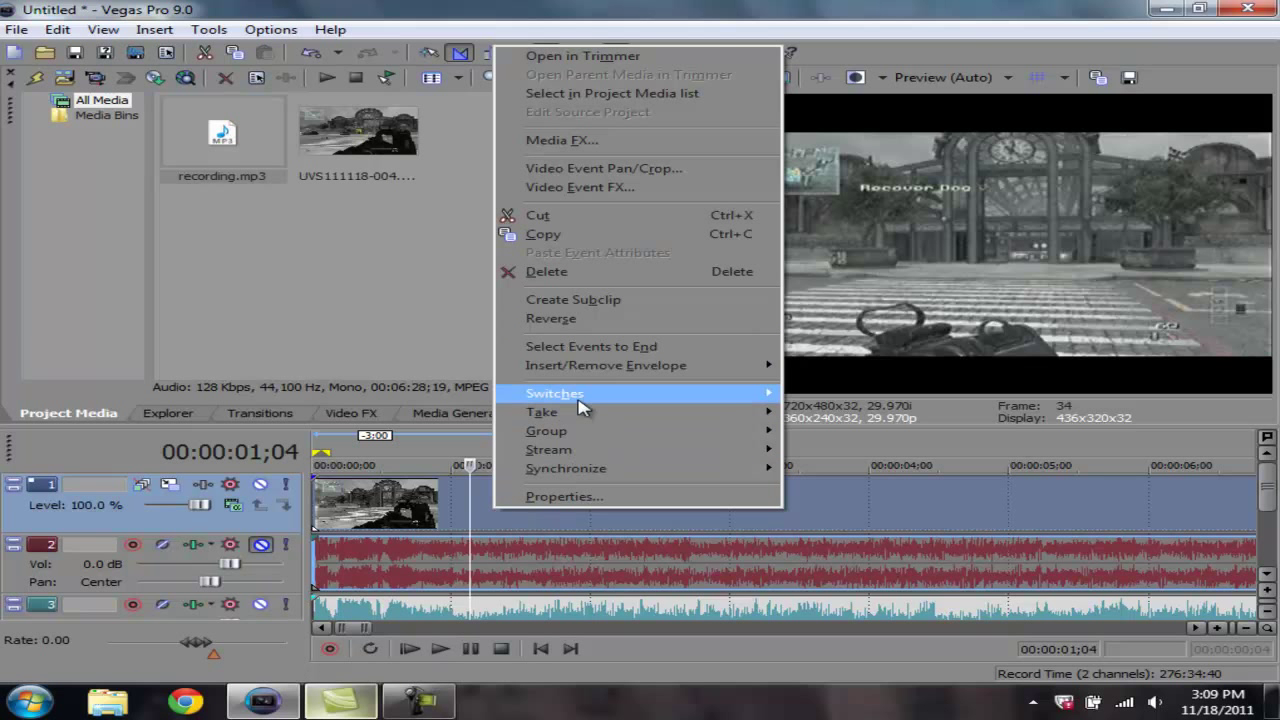
pyautogui.moveTo(580, 398)
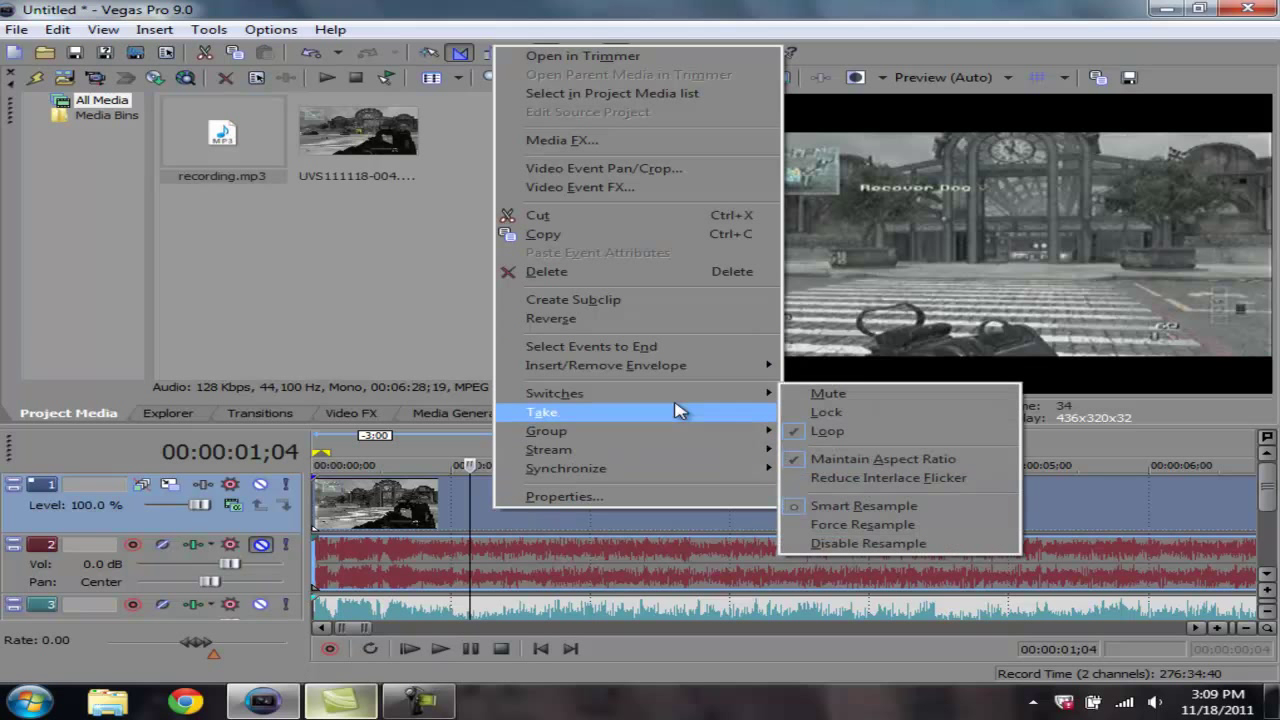
pyautogui.click(820, 462)
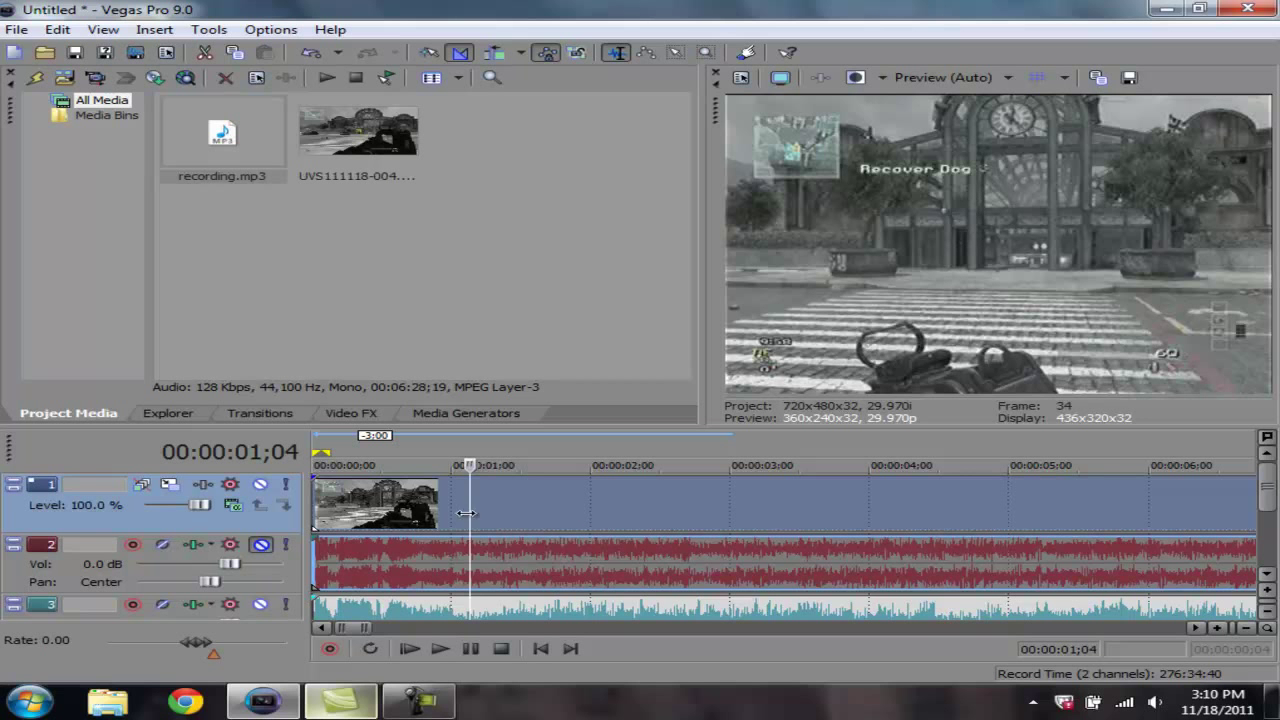
pyautogui.scroll(-5, 447, 566)
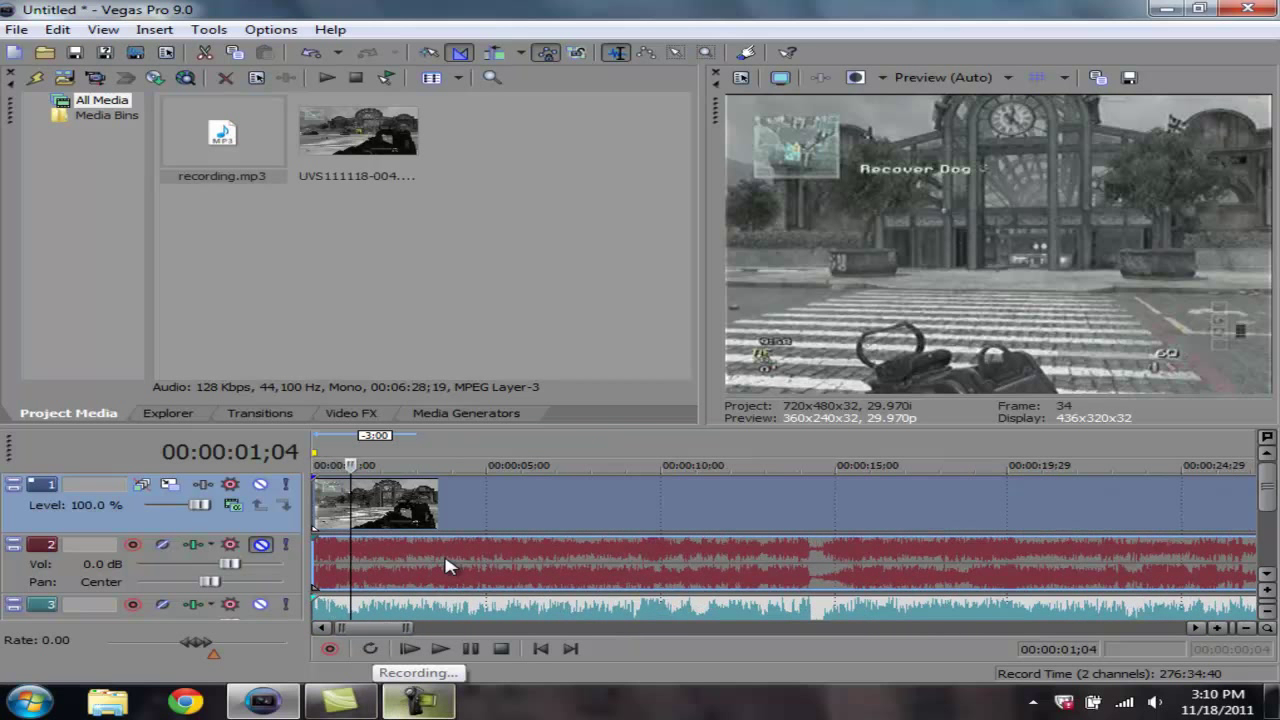
pyautogui.scroll(-6, 447, 566)
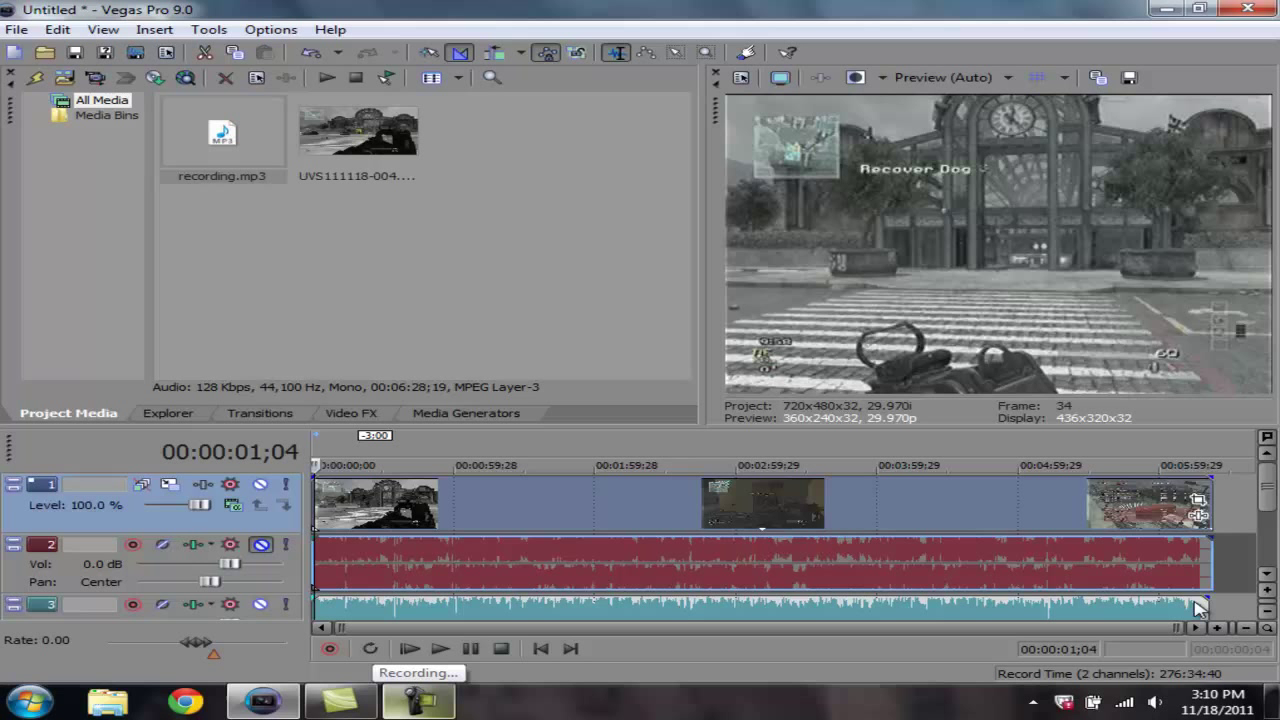
pyautogui.click(1199, 502)
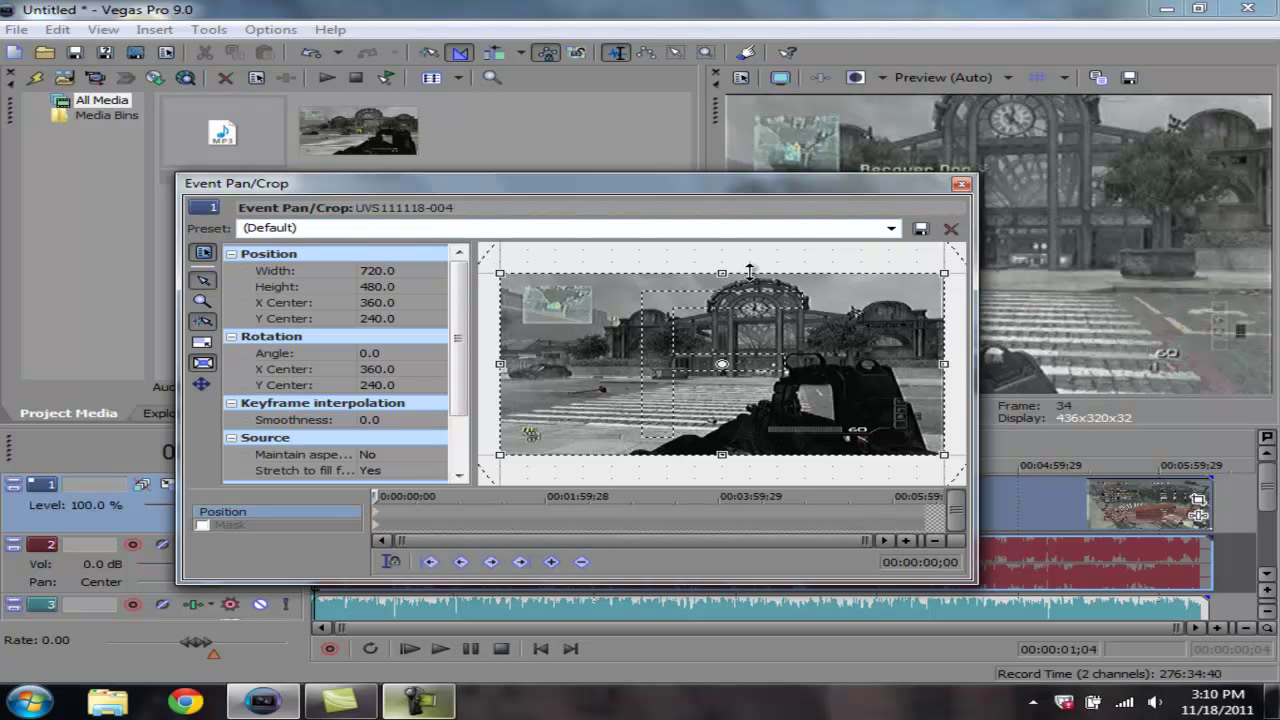
pyautogui.click(962, 186)
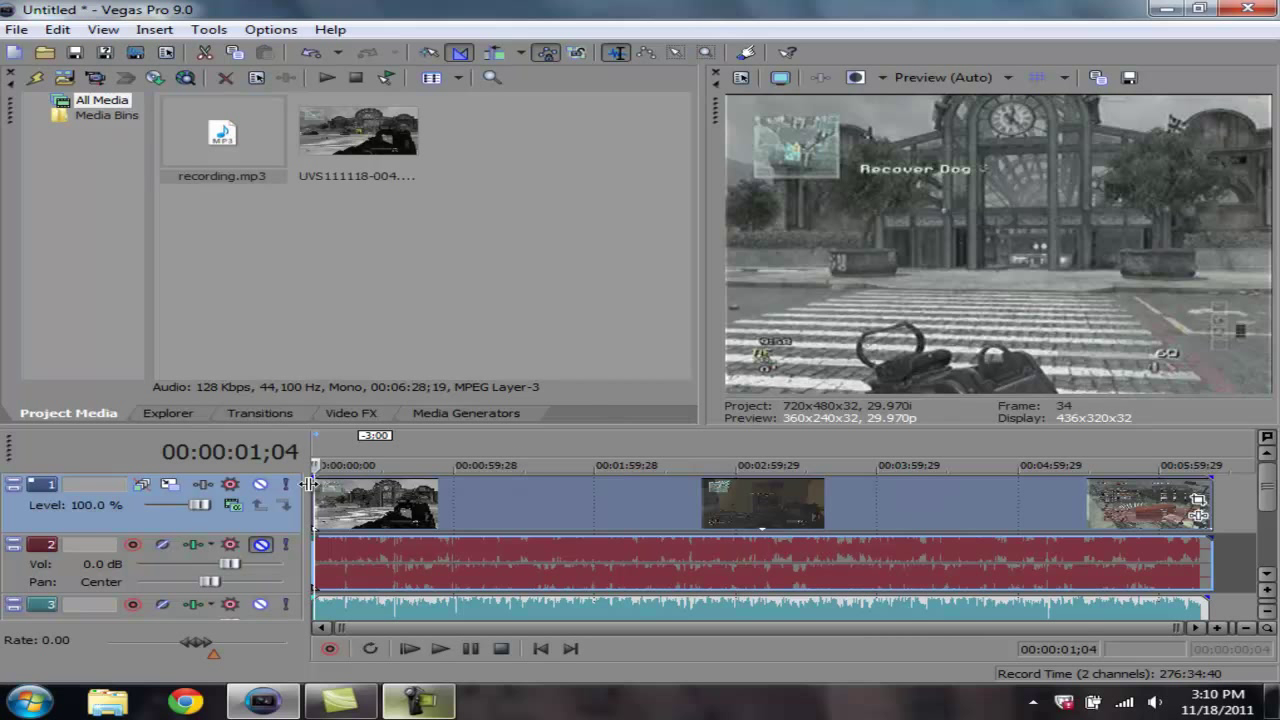
# Step: Preview the gameplay at 00:01:19;29, 00:01:30;18, 00:01:44;29 and 00:02:01;01
pyautogui.click(500, 504)
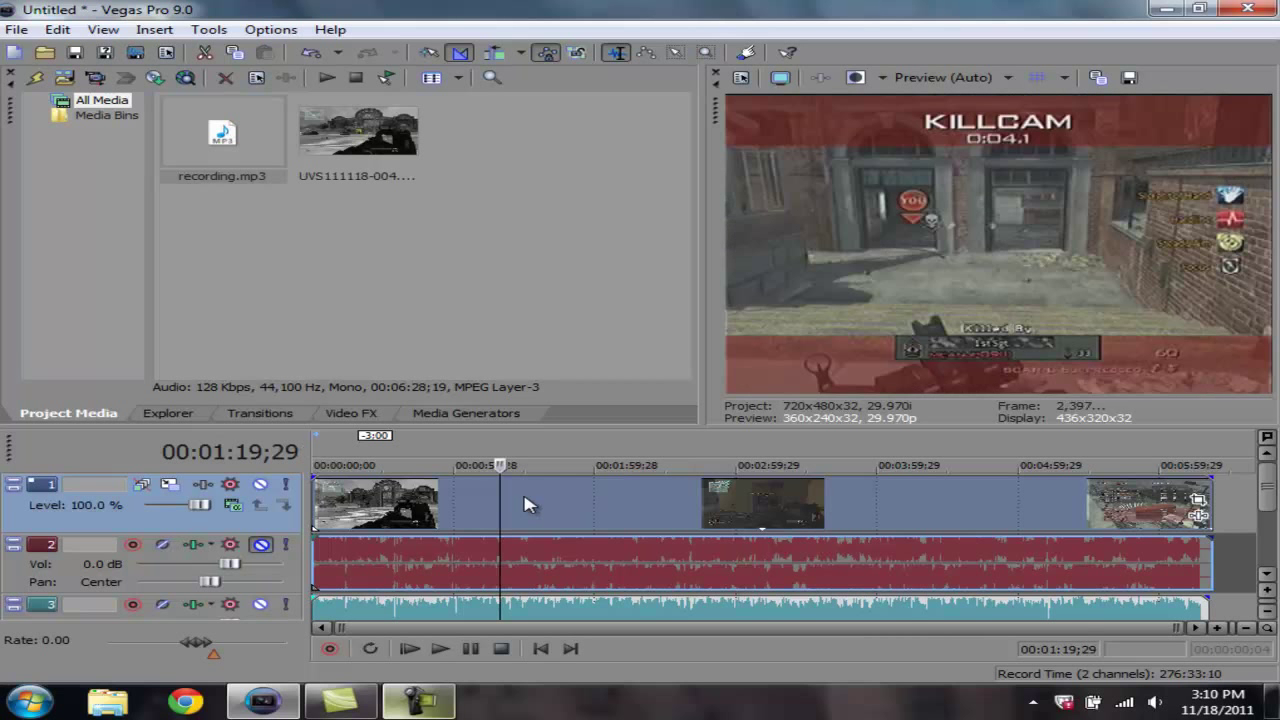
pyautogui.click(525, 505)
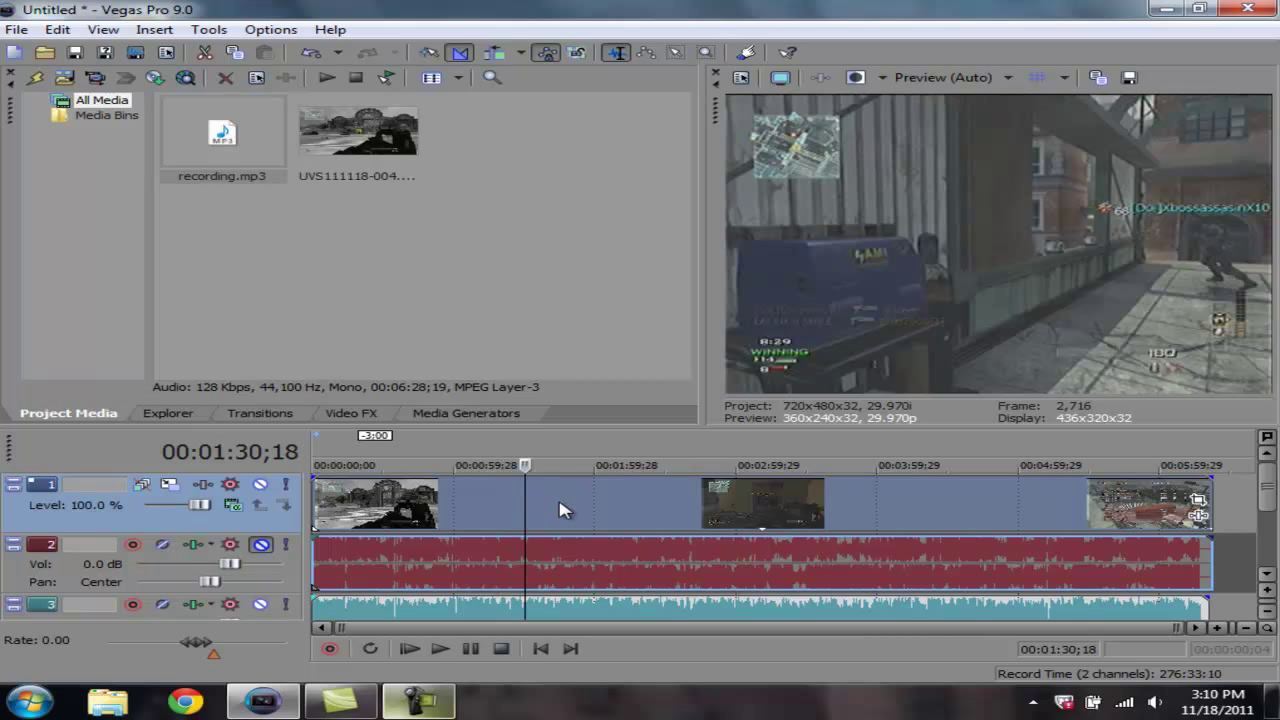
pyautogui.click(559, 510)
pyautogui.click(597, 511)
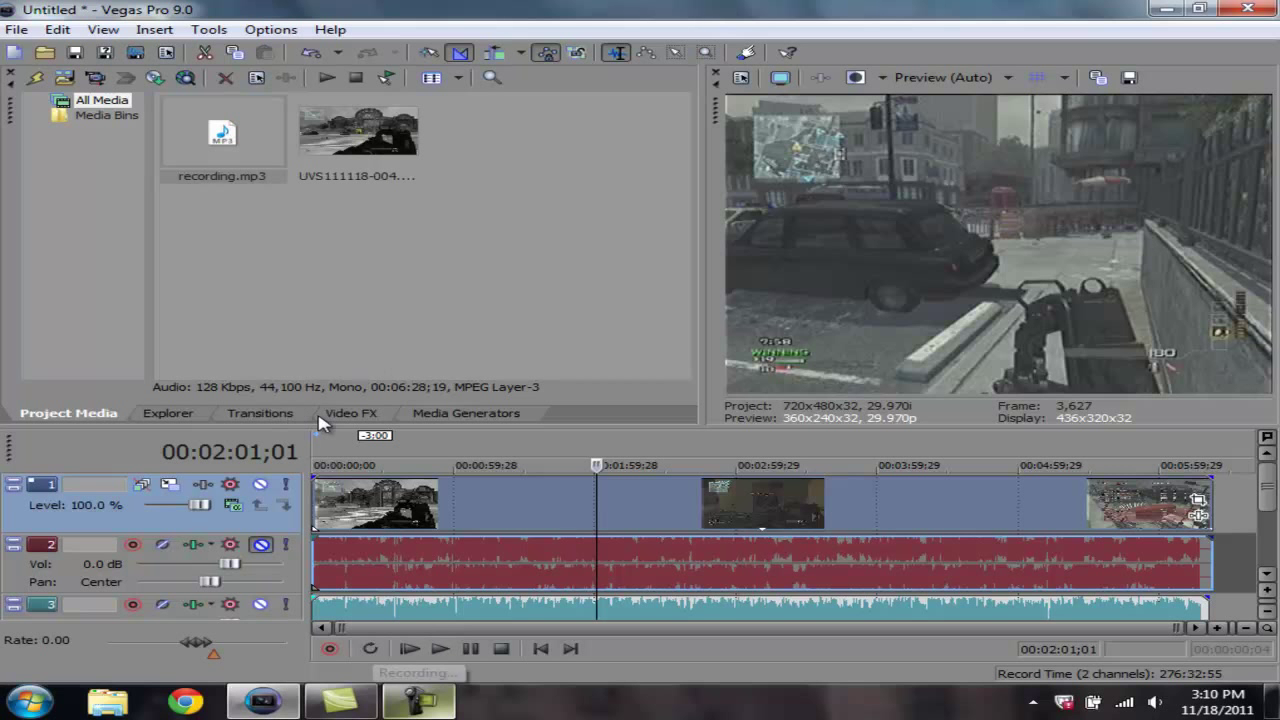
# Step: In Video FX, select the Brightness and Contrast effect's Reset to None preset
pyautogui.click(350, 414)
pyautogui.moveTo(232, 283); pyautogui.dragTo(236, 118)
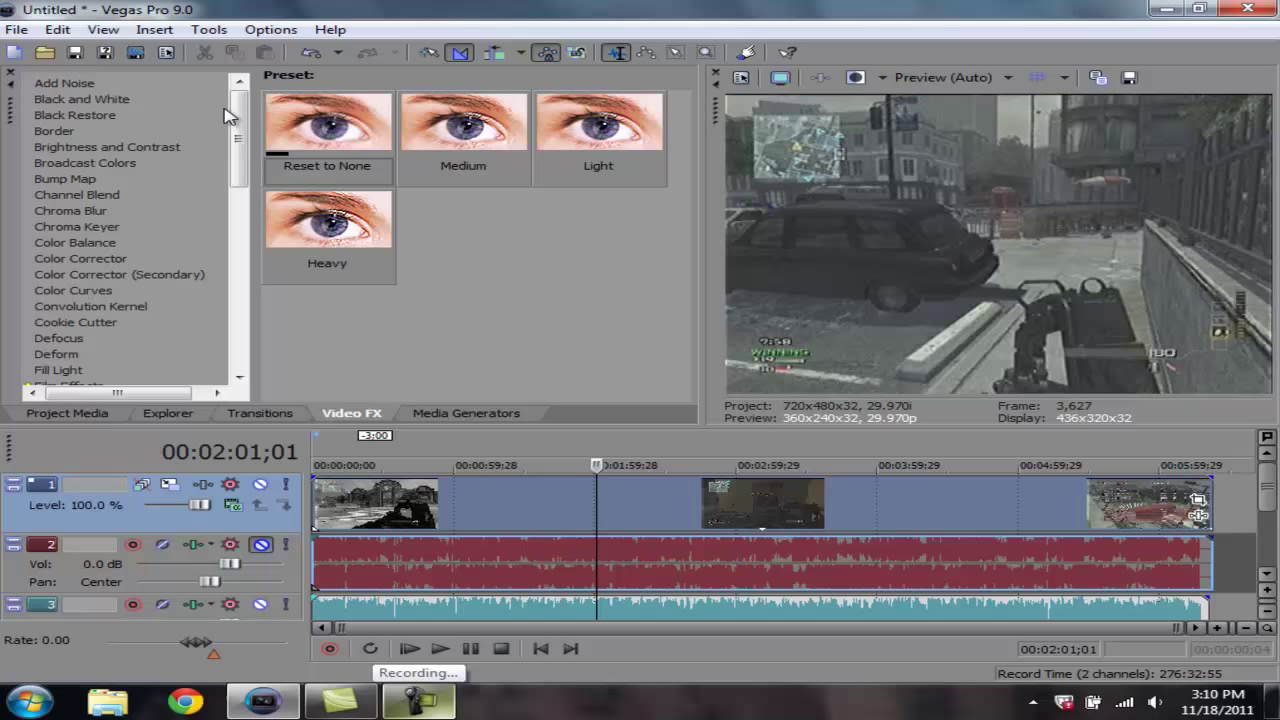
pyautogui.click(90, 150)
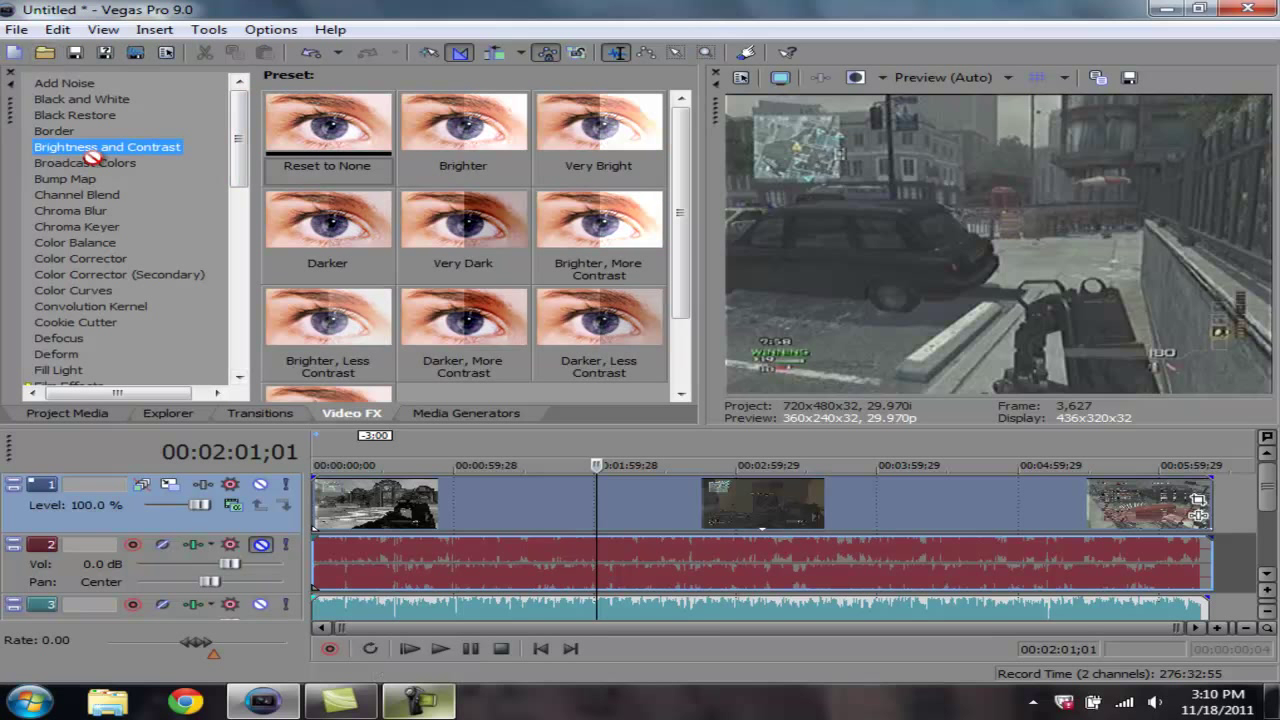
pyautogui.click(322, 125)
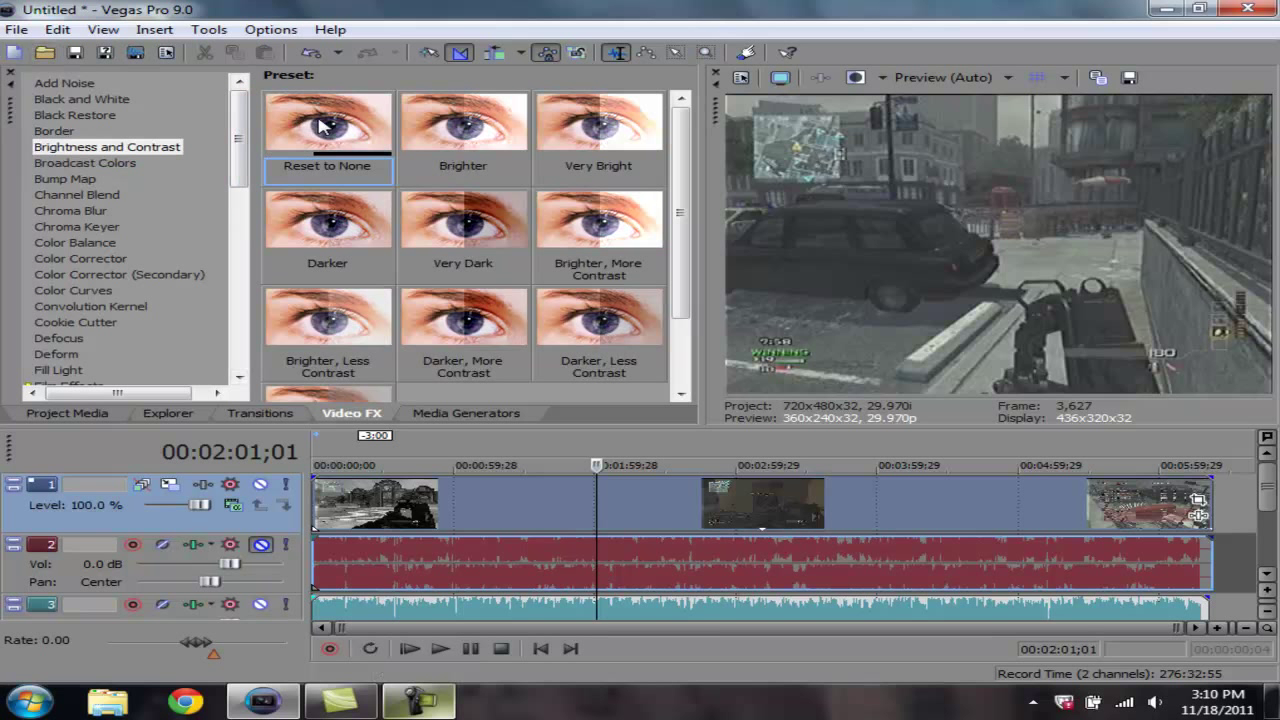
# Step: Apply the Reset to None Brightness and Contrast preset to the gameplay event: Brightness 0.24, Contrast 0.27, Contrast center 0.83
pyautogui.moveTo(322, 125); pyautogui.dragTo(565, 512)
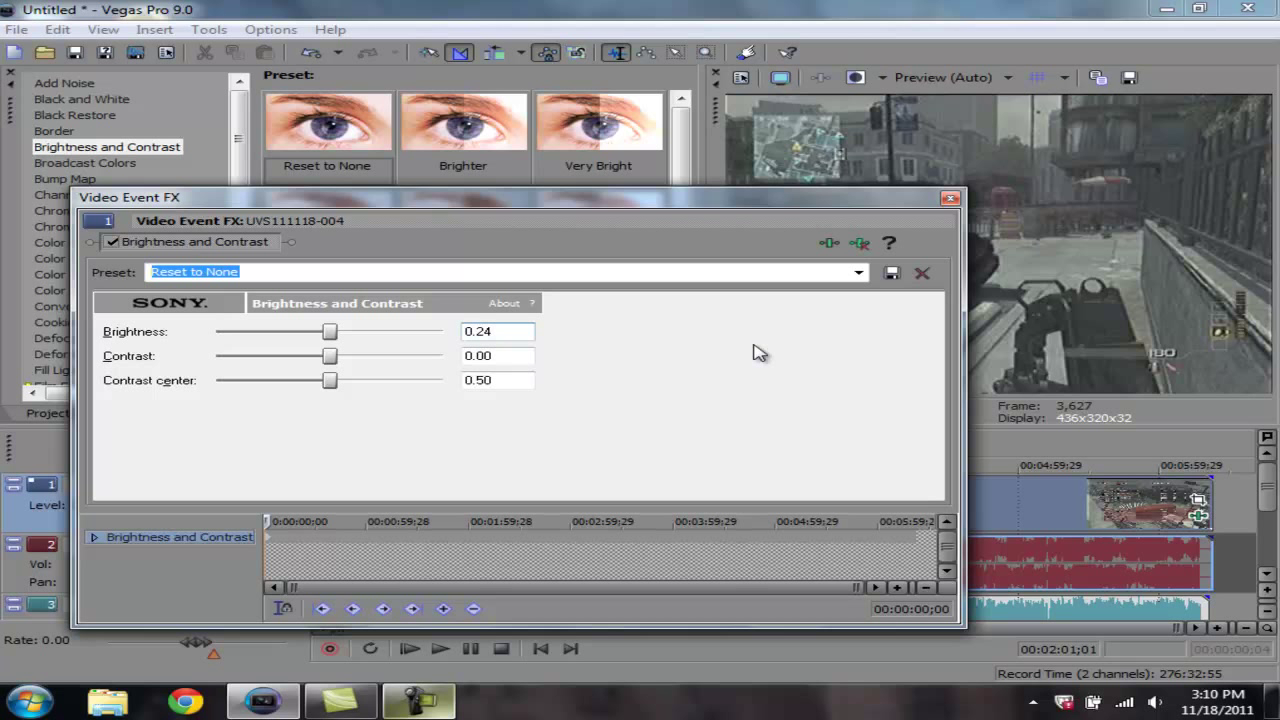
pyautogui.click(492, 356)
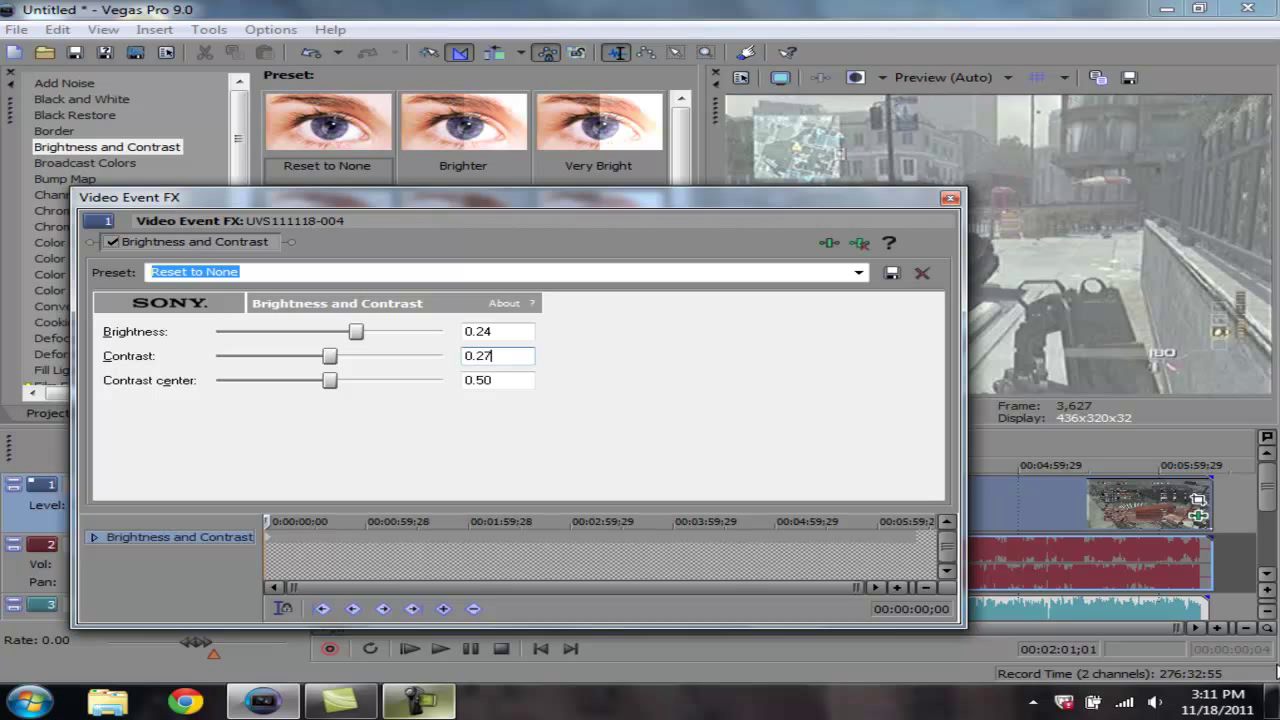
pyautogui.press('Tab')
pyautogui.doubleClick(492, 381)
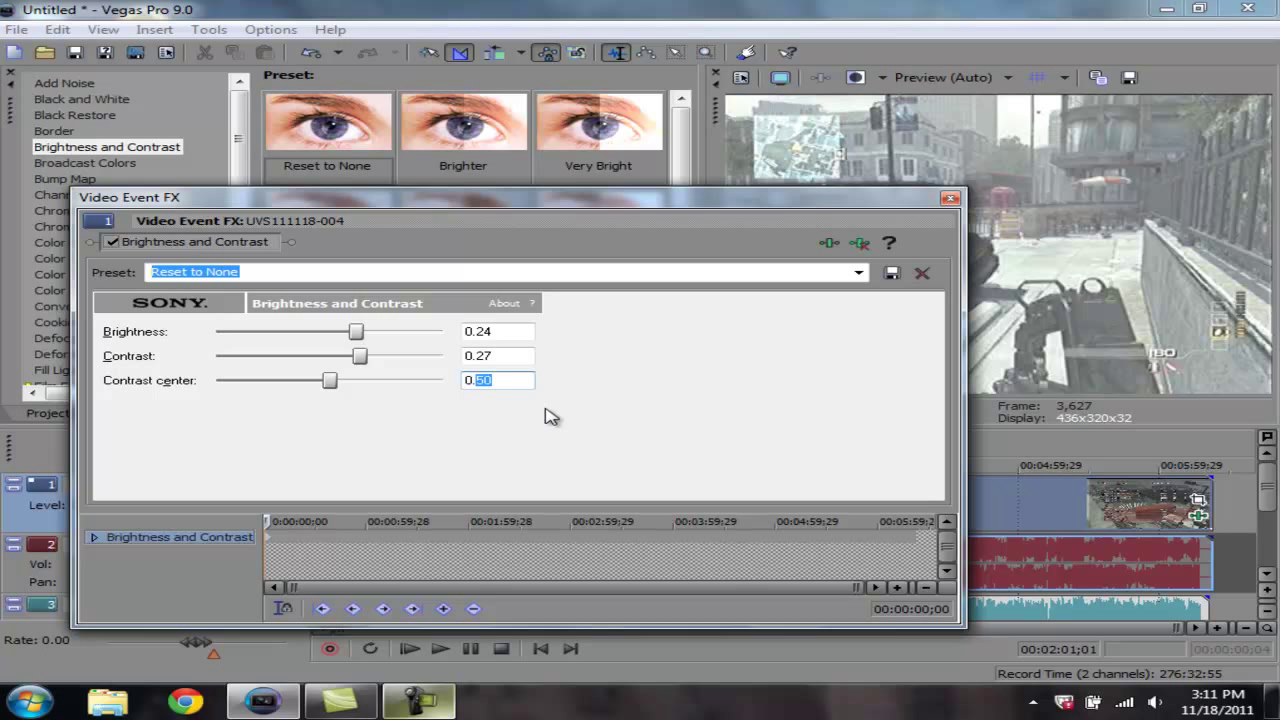
pyautogui.click(515, 353)
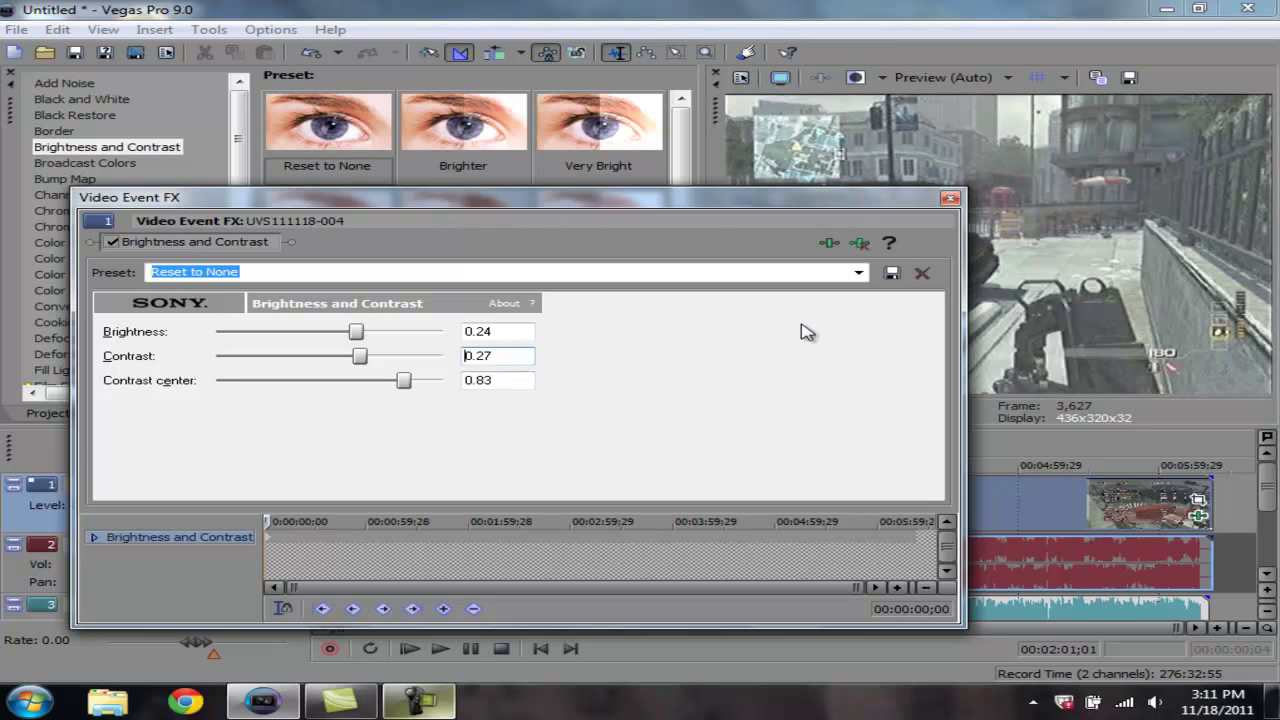
# Step: Add Saturation Adjust to the gameplay clip with a saturation amount of 0.25
pyautogui.click(950, 198)
pyautogui.moveTo(242, 141); pyautogui.dragTo(212, 300)
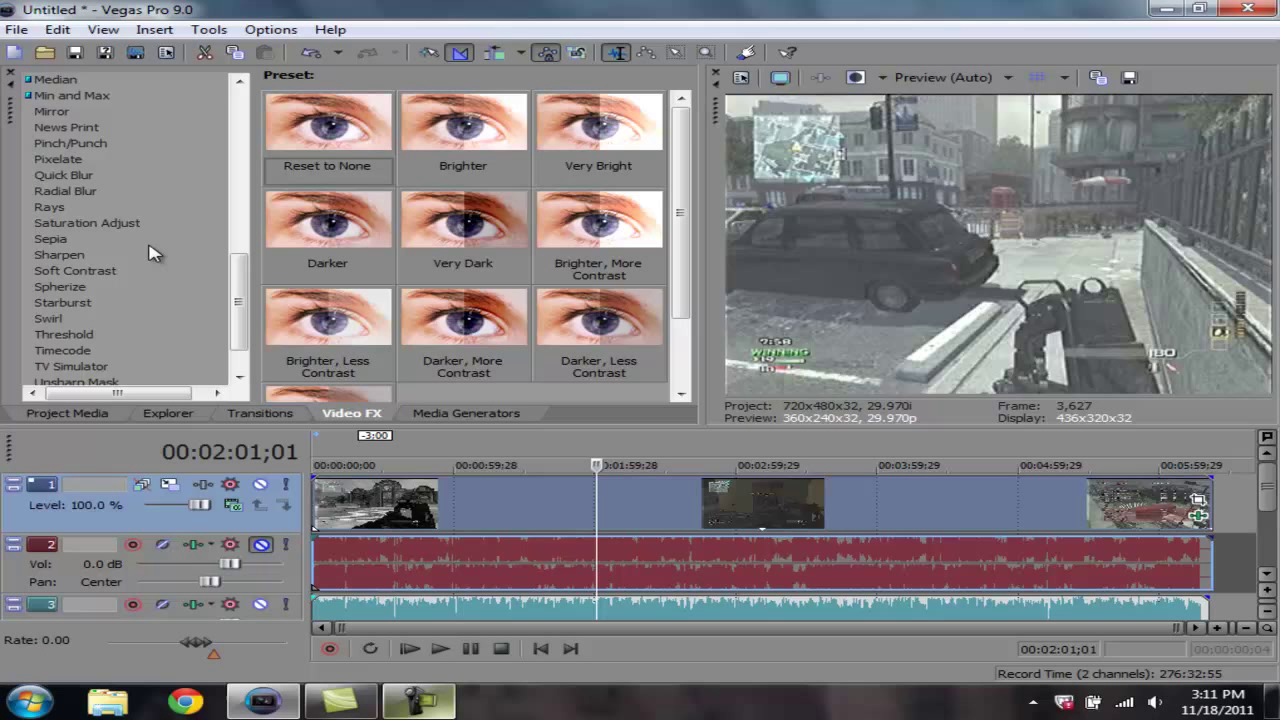
pyautogui.moveTo(60, 222); pyautogui.dragTo(583, 520)
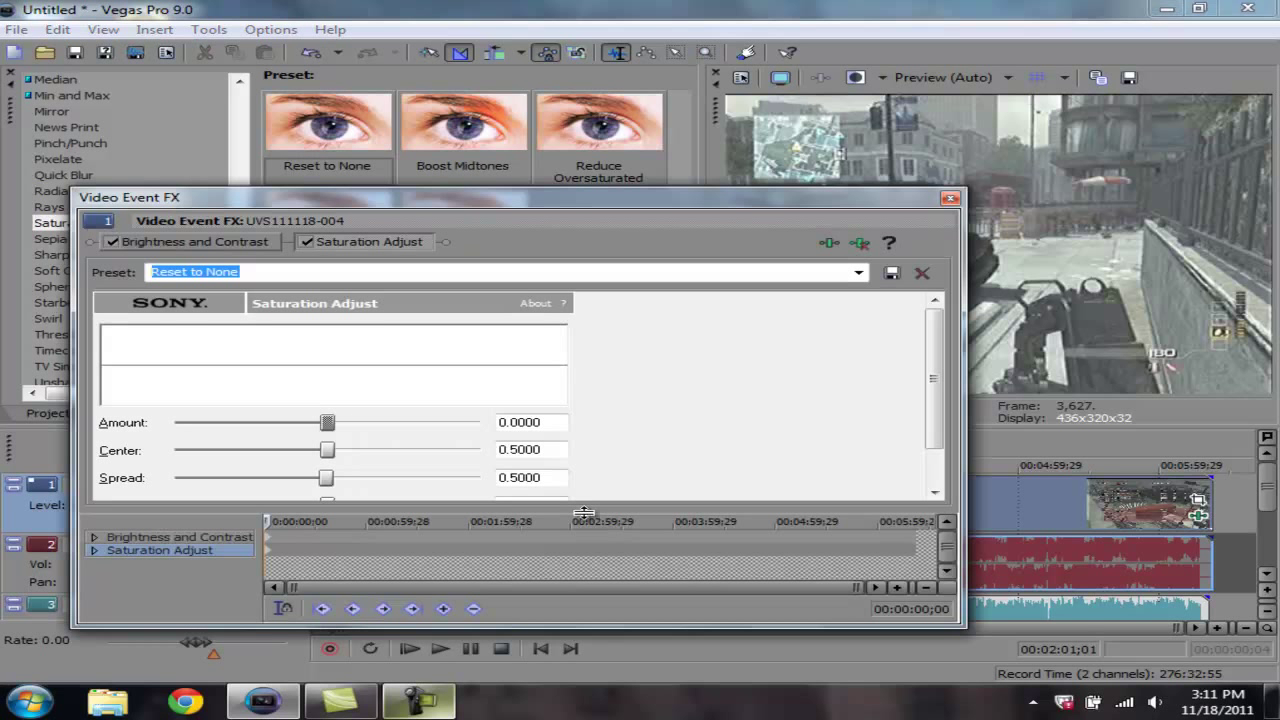
pyautogui.moveTo(547, 421); pyautogui.dragTo(517, 427)
pyautogui.click(546, 424)
pyautogui.click(334, 452)
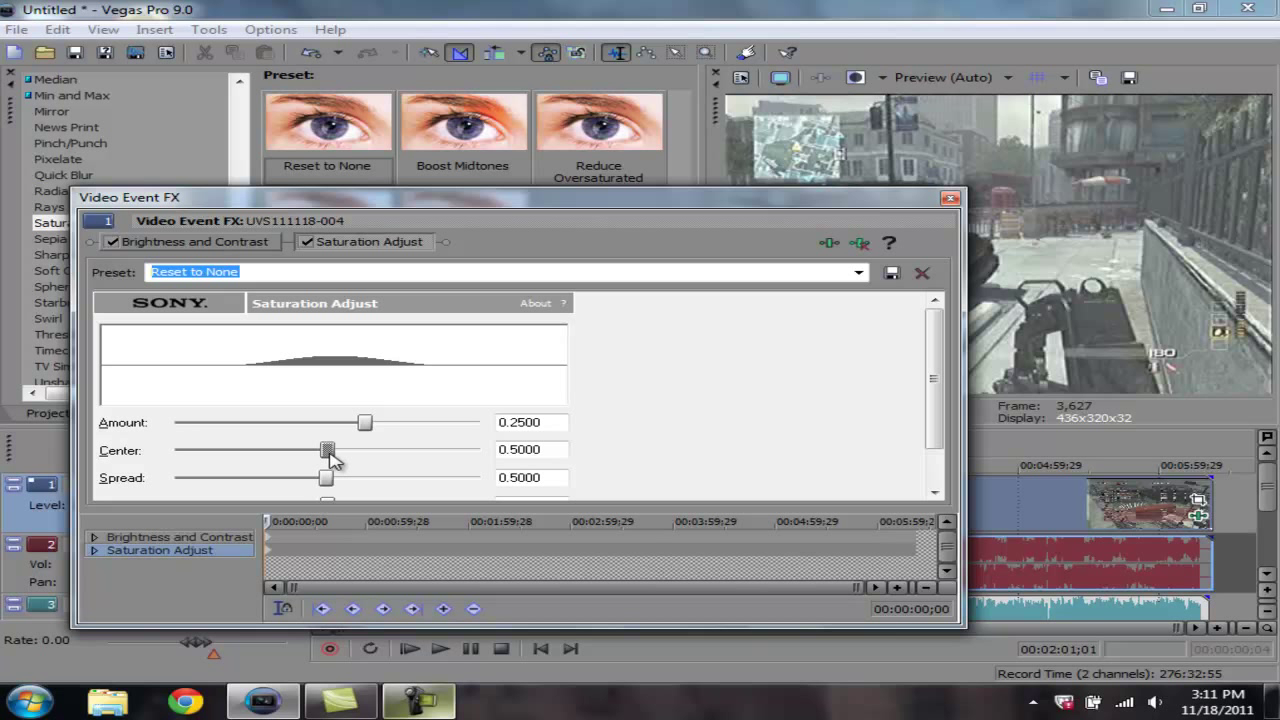
# Step: Set Saturation Adjust Center to 0, Spread to 1, Low and High to 0.12, and close the FX window
pyautogui.moveTo(328, 452); pyautogui.dragTo(176, 451)
pyautogui.moveTo(326, 479); pyautogui.dragTo(548, 485)
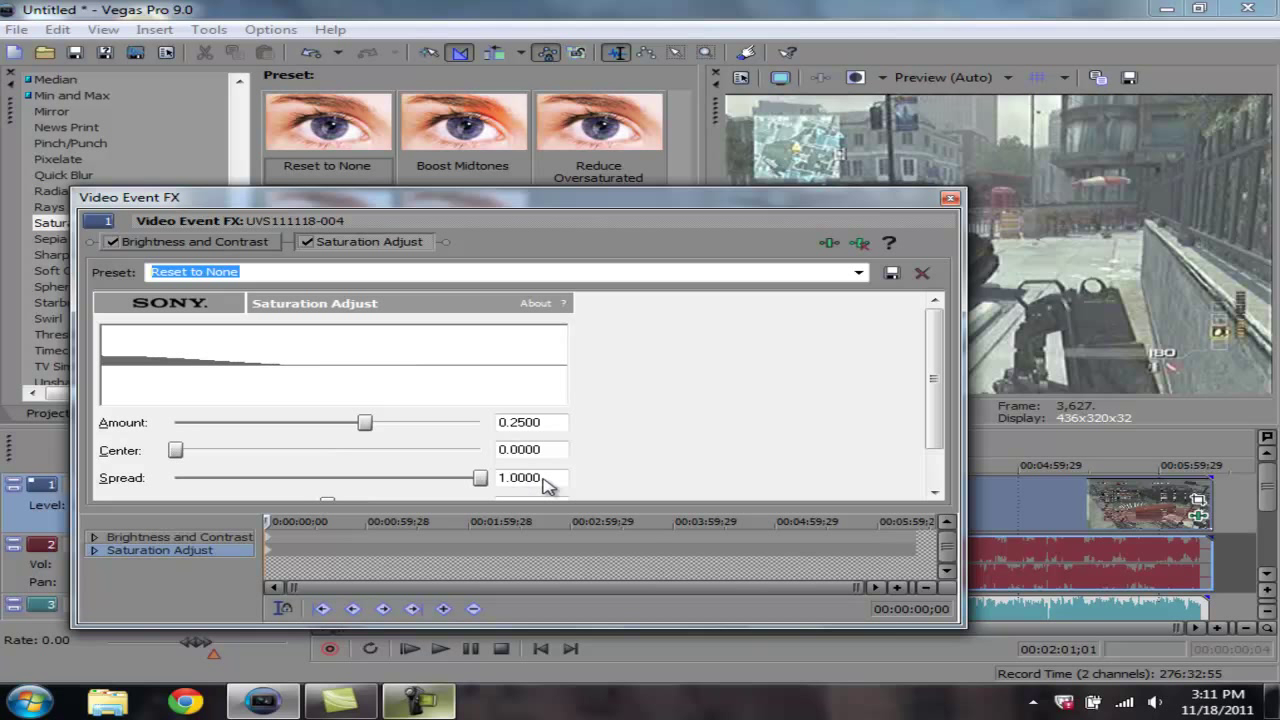
pyautogui.scroll(-2, 933, 410)
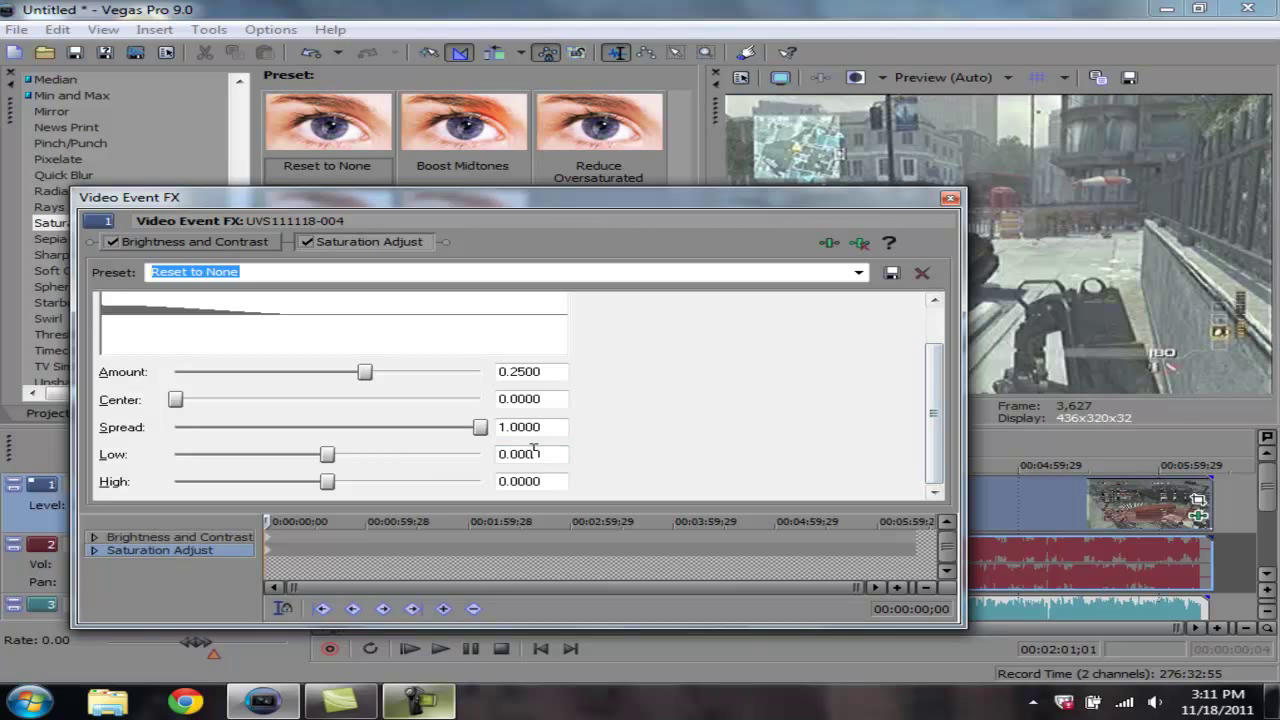
pyautogui.moveTo(551, 455); pyautogui.dragTo(516, 455)
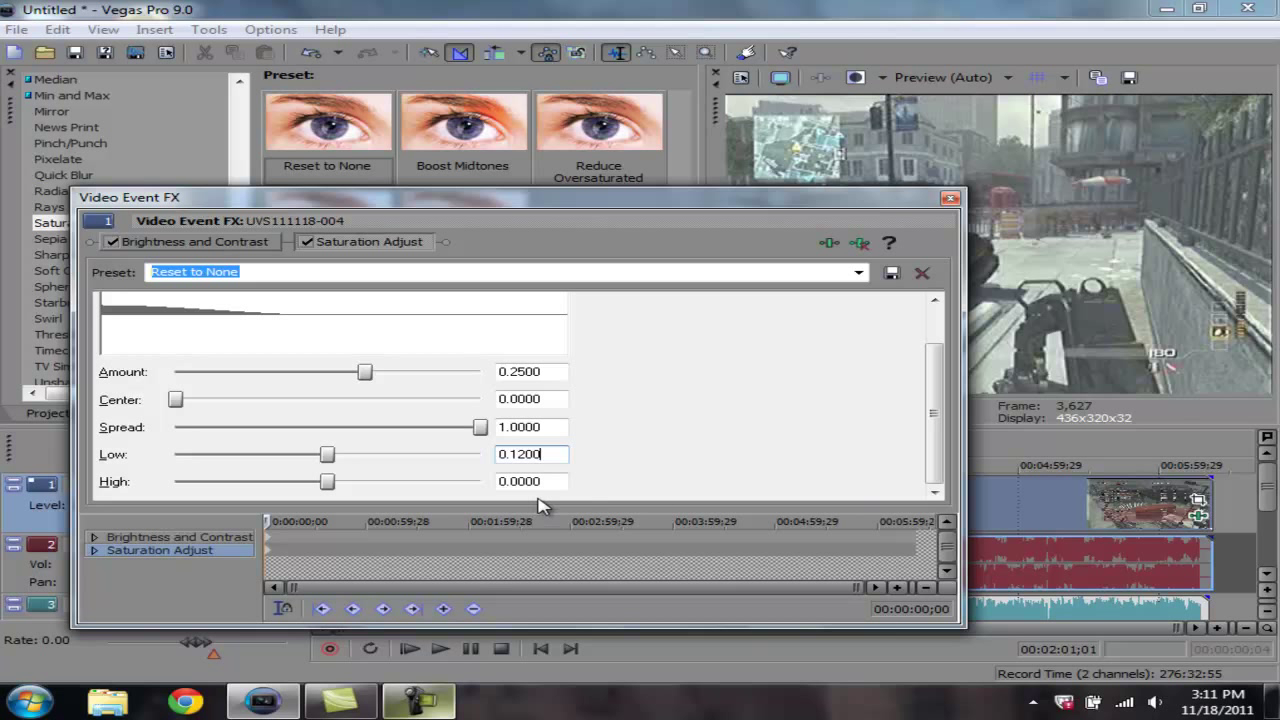
pyautogui.moveTo(499, 482); pyautogui.dragTo(521, 486)
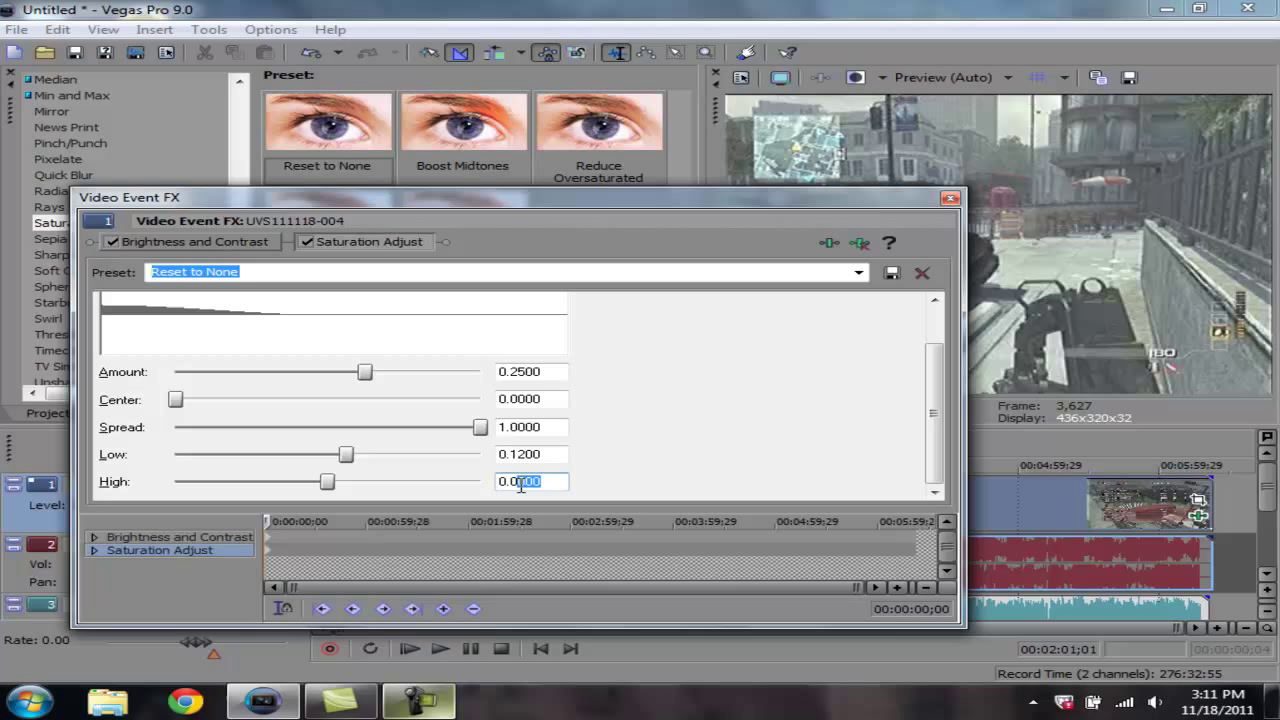
pyautogui.write('12')
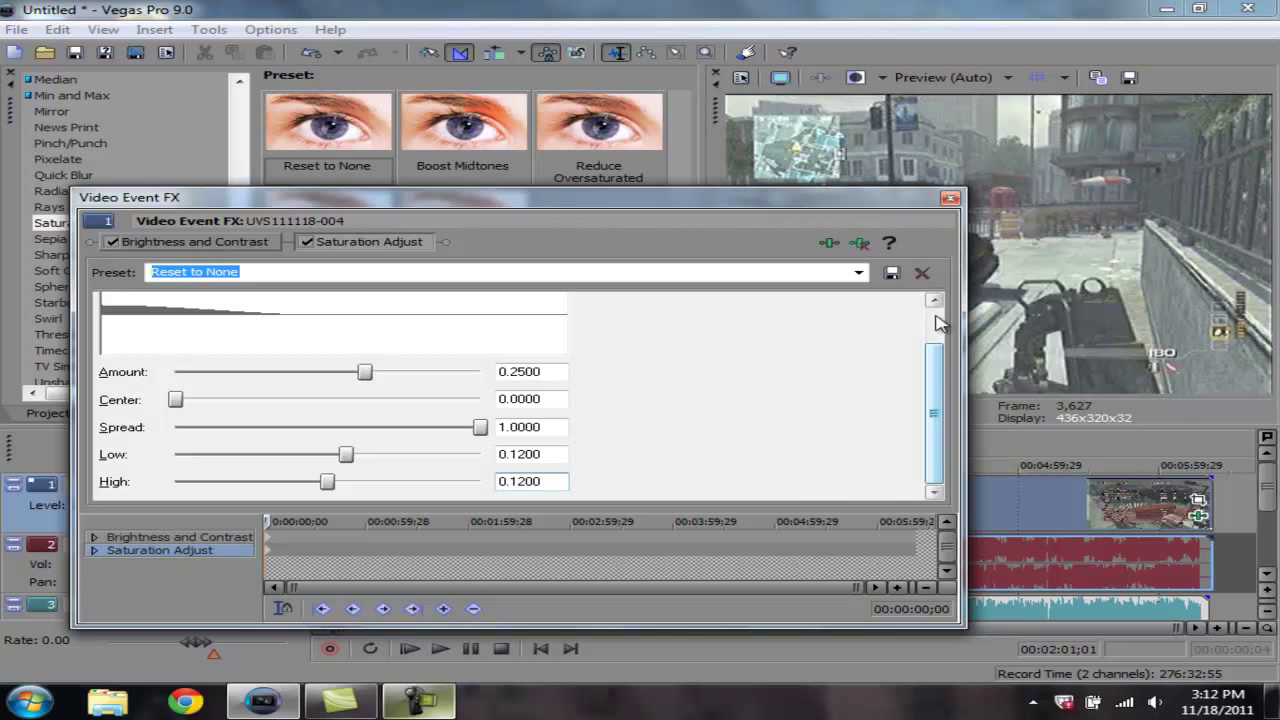
pyautogui.click(950, 198)
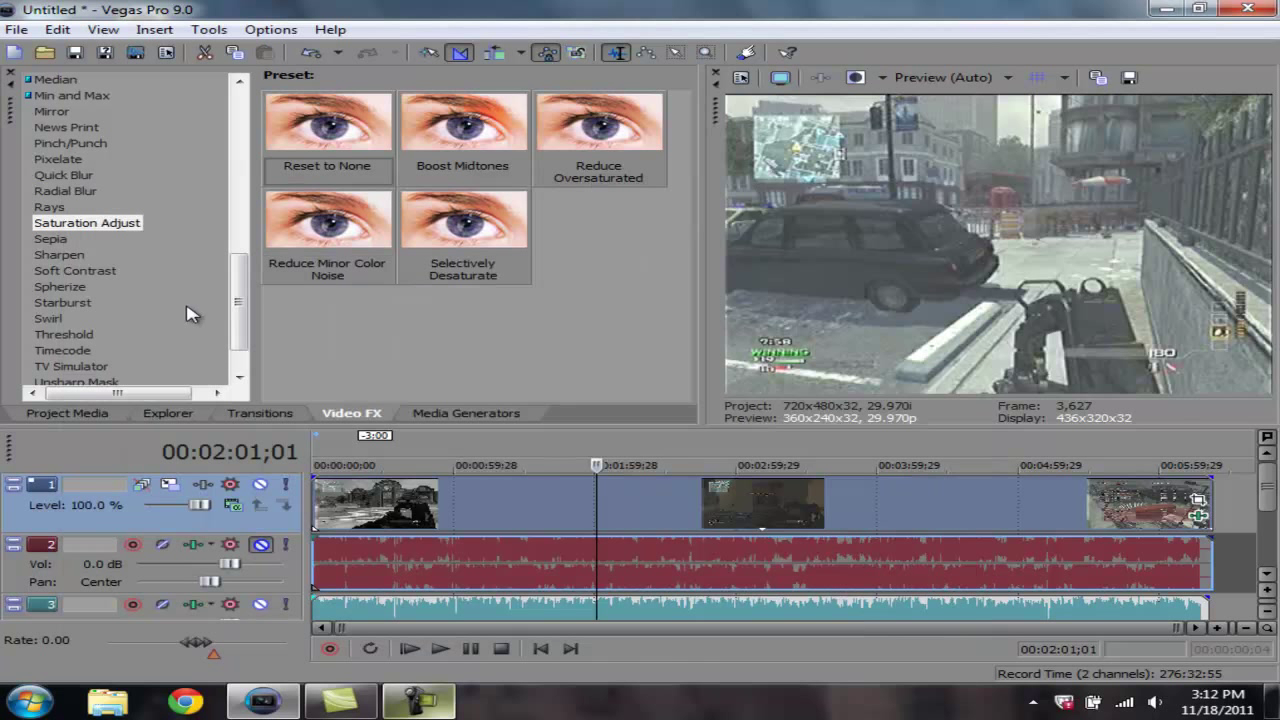
# Step: Drop Sharpen onto the gameplay event and adjust its Amount, settling on 0.275
pyautogui.click(56, 257)
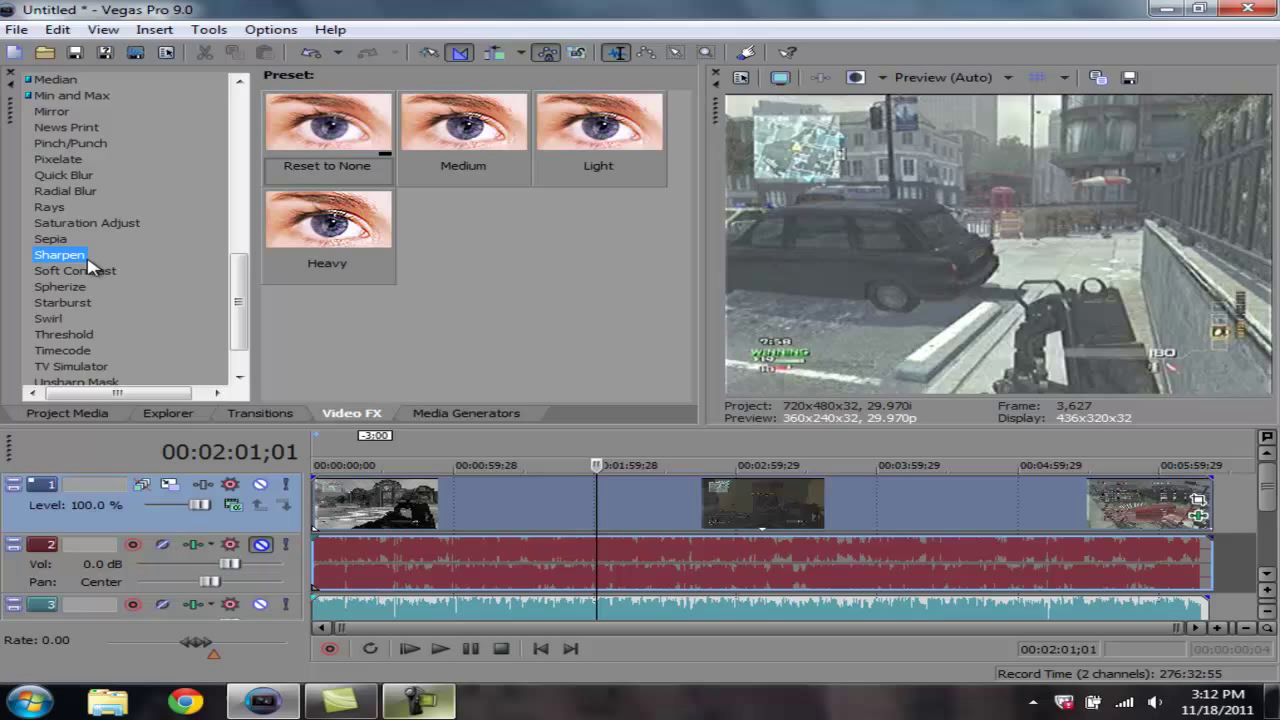
pyautogui.moveTo(88, 265); pyautogui.dragTo(550, 519)
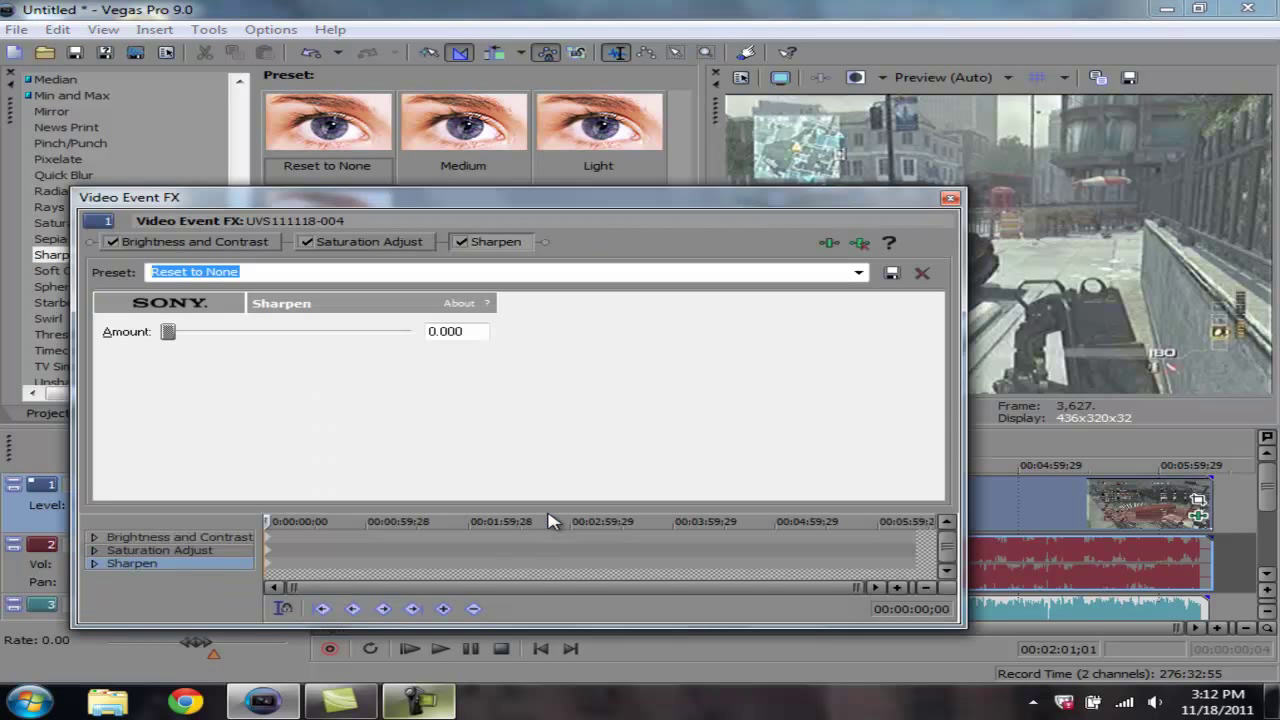
pyautogui.moveTo(463, 333); pyautogui.dragTo(390, 345)
pyautogui.click(458, 336)
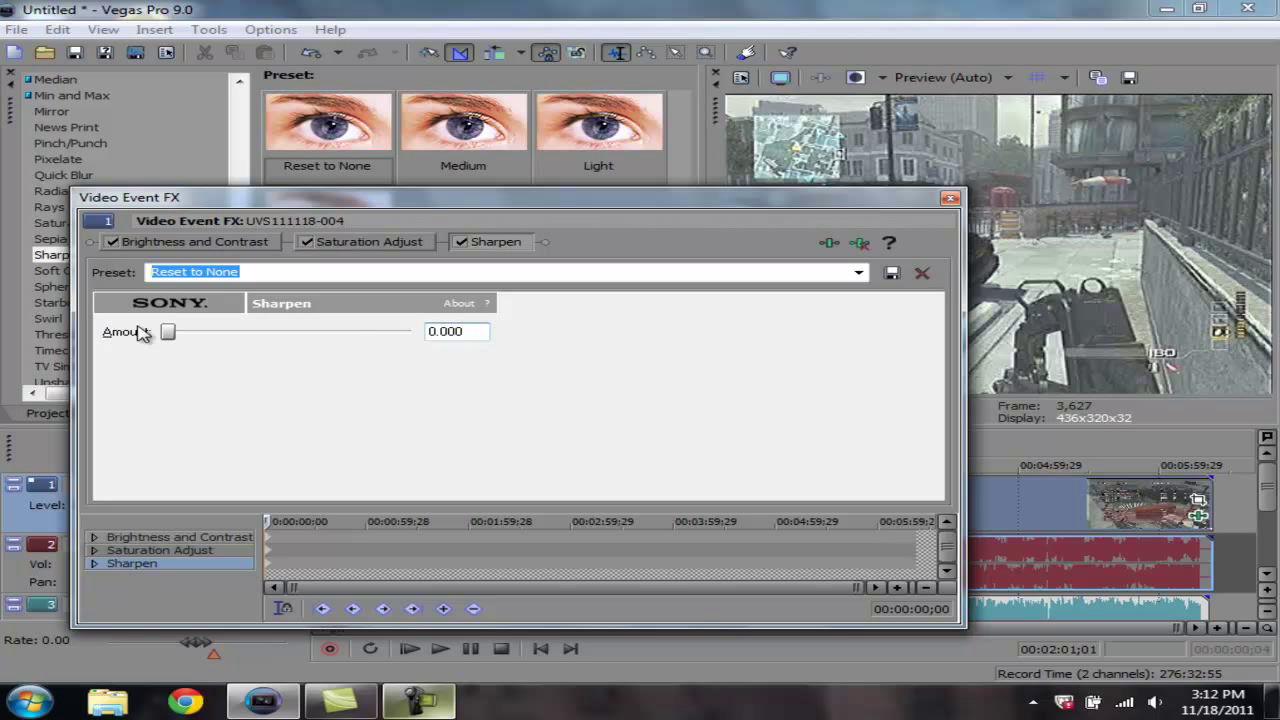
pyautogui.moveTo(171, 332); pyautogui.dragTo(72, 344)
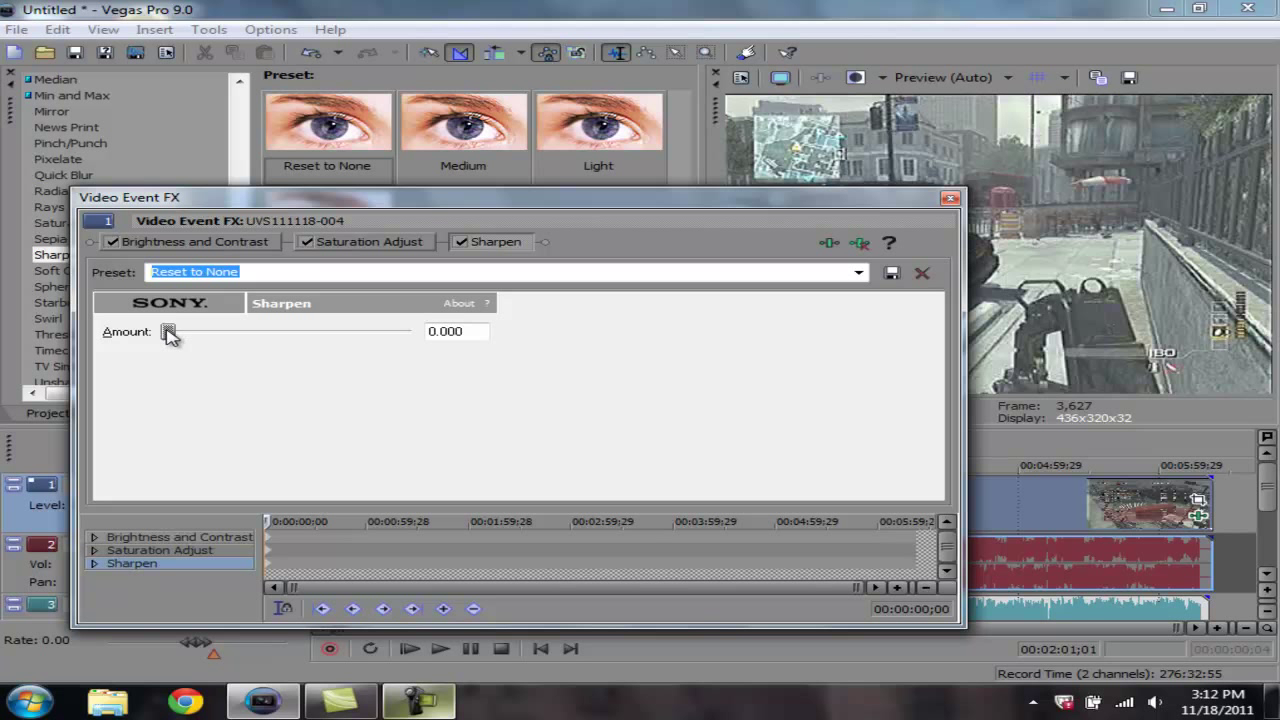
pyautogui.moveTo(167, 337)
pyautogui.mouseDown()
pyautogui.moveTo(199, 335)
pyautogui.moveTo(167, 337)
pyautogui.mouseUp()
pyautogui.doubleClick(466, 332)
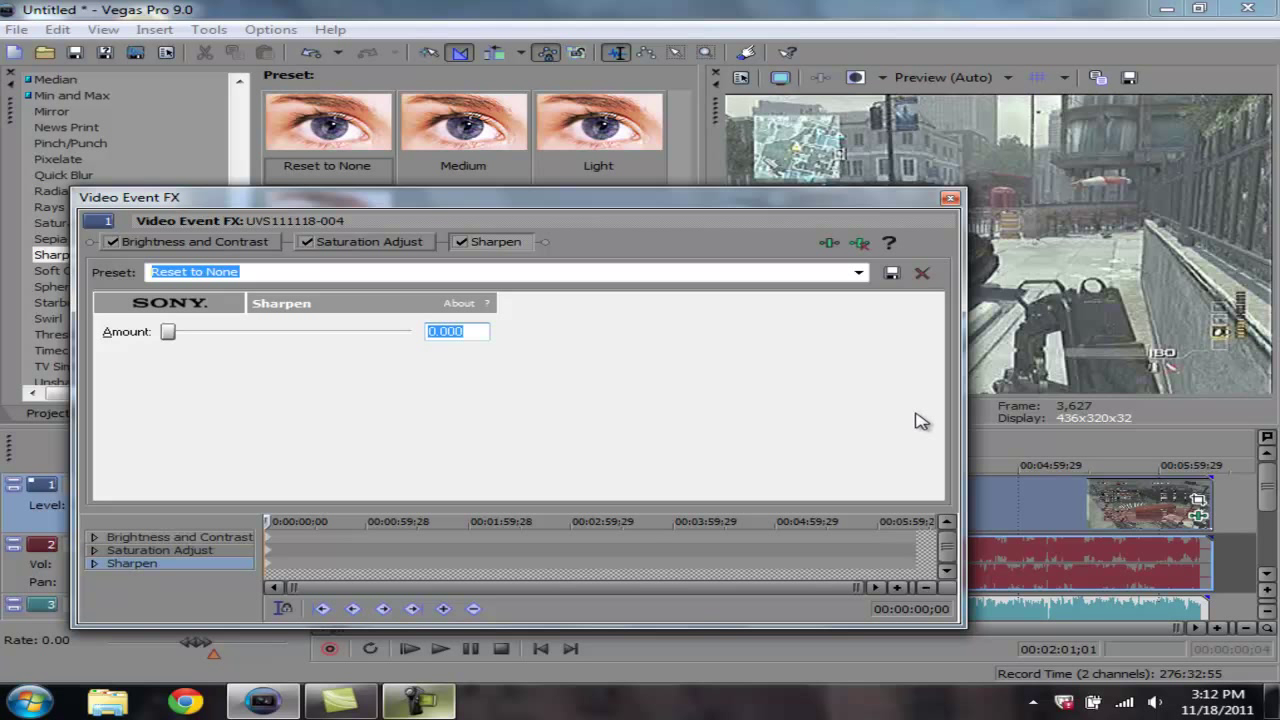
pyautogui.click(484, 328)
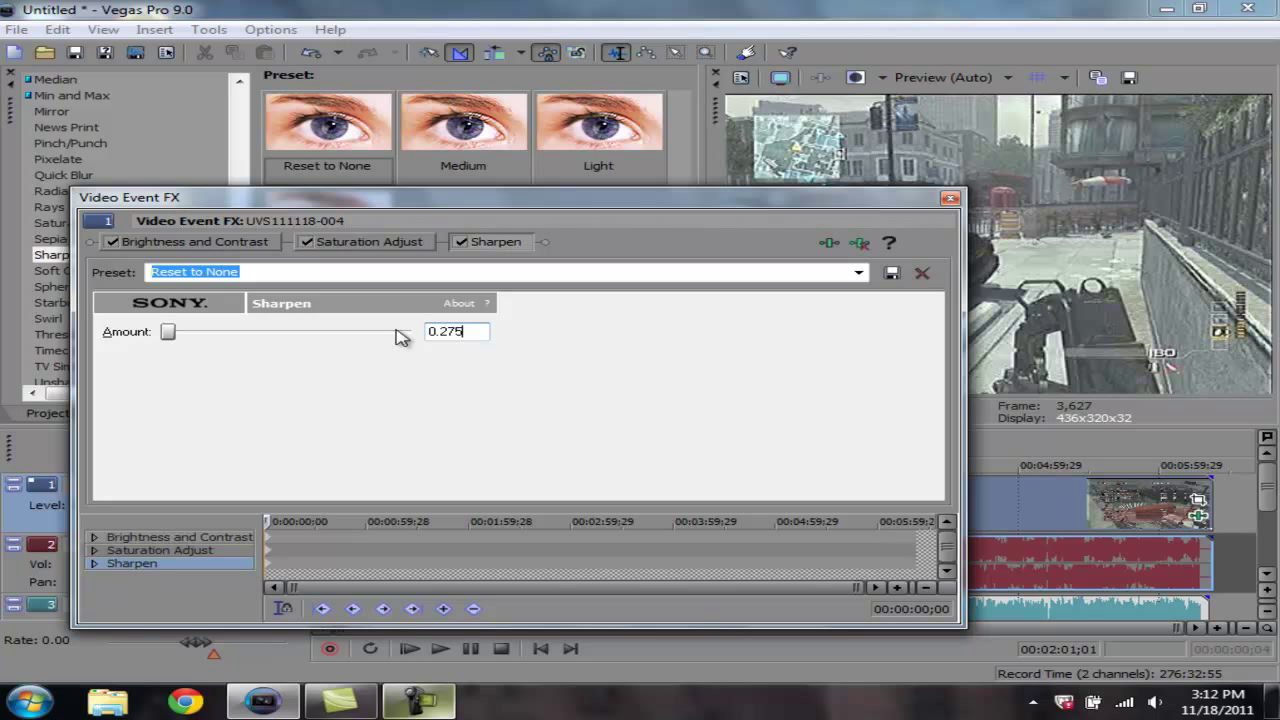
# Step: Review Brightness and Contrast and Saturation Adjust, disable Sharpen, and close the Video Event FX window
pyautogui.click(233, 246)
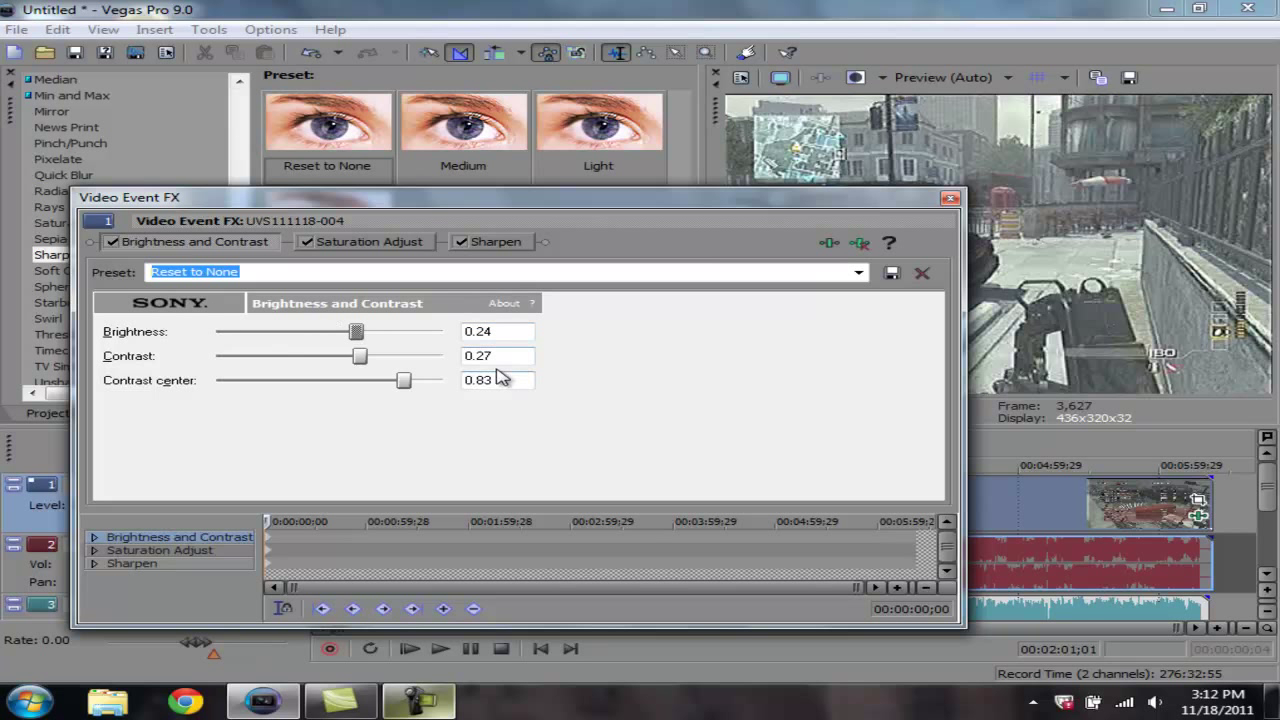
pyautogui.click(352, 243)
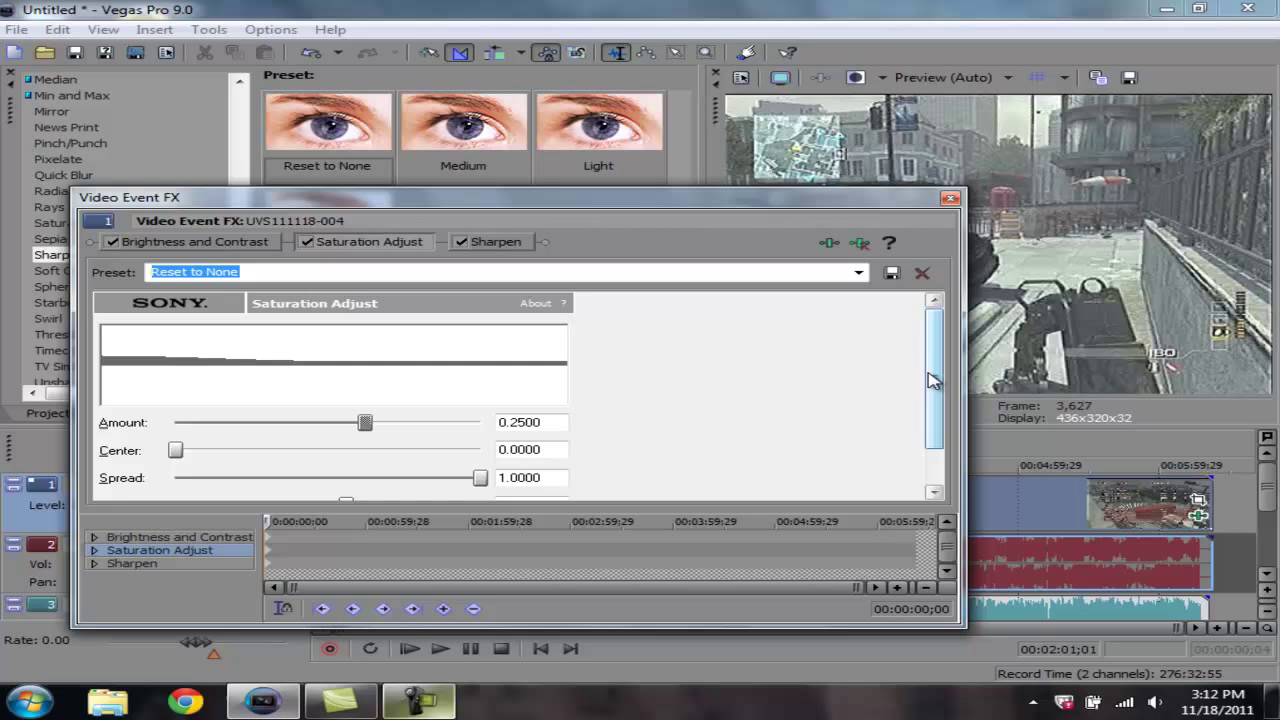
pyautogui.moveTo(932, 372); pyautogui.dragTo(932, 408)
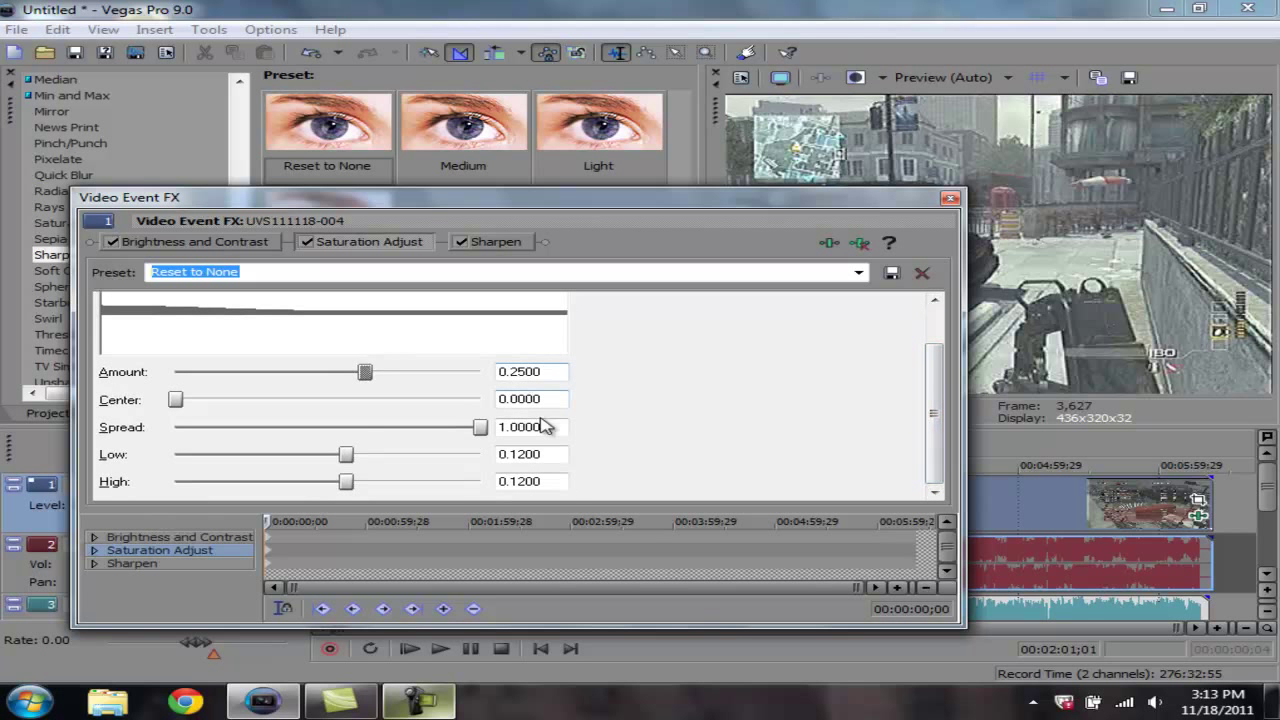
pyautogui.click(461, 241)
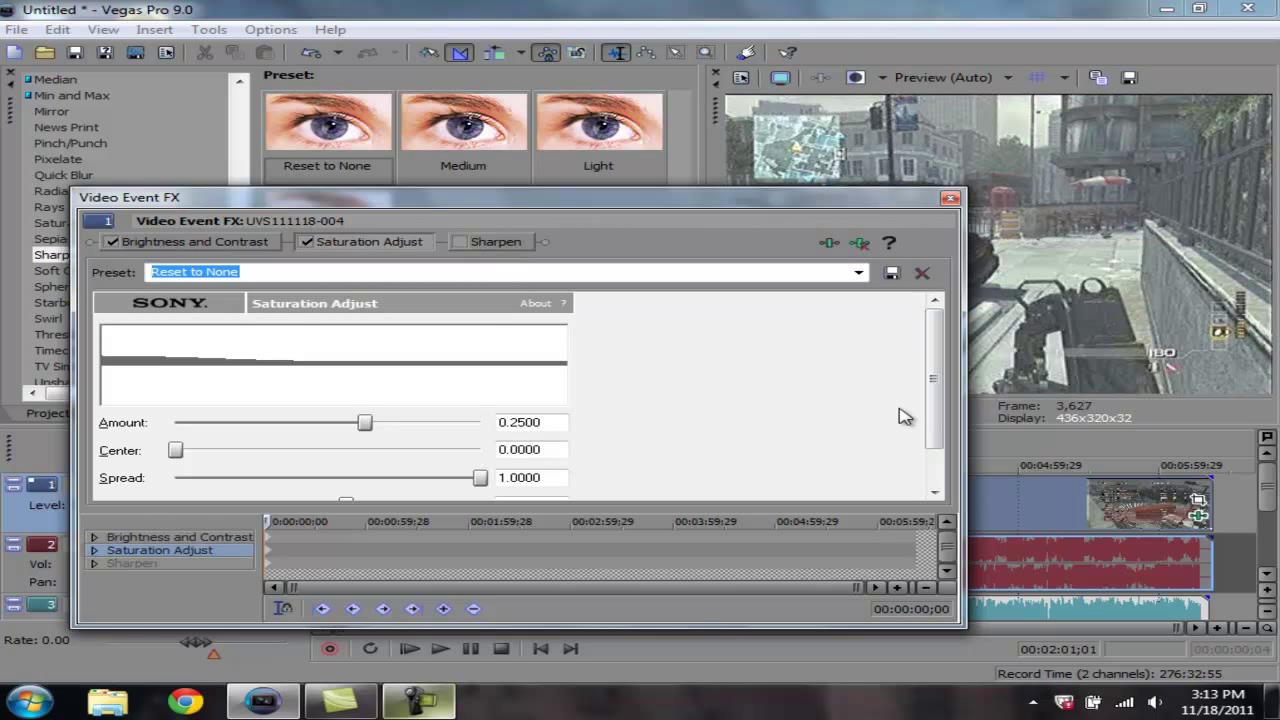
pyautogui.moveTo(931, 414); pyautogui.dragTo(937, 450)
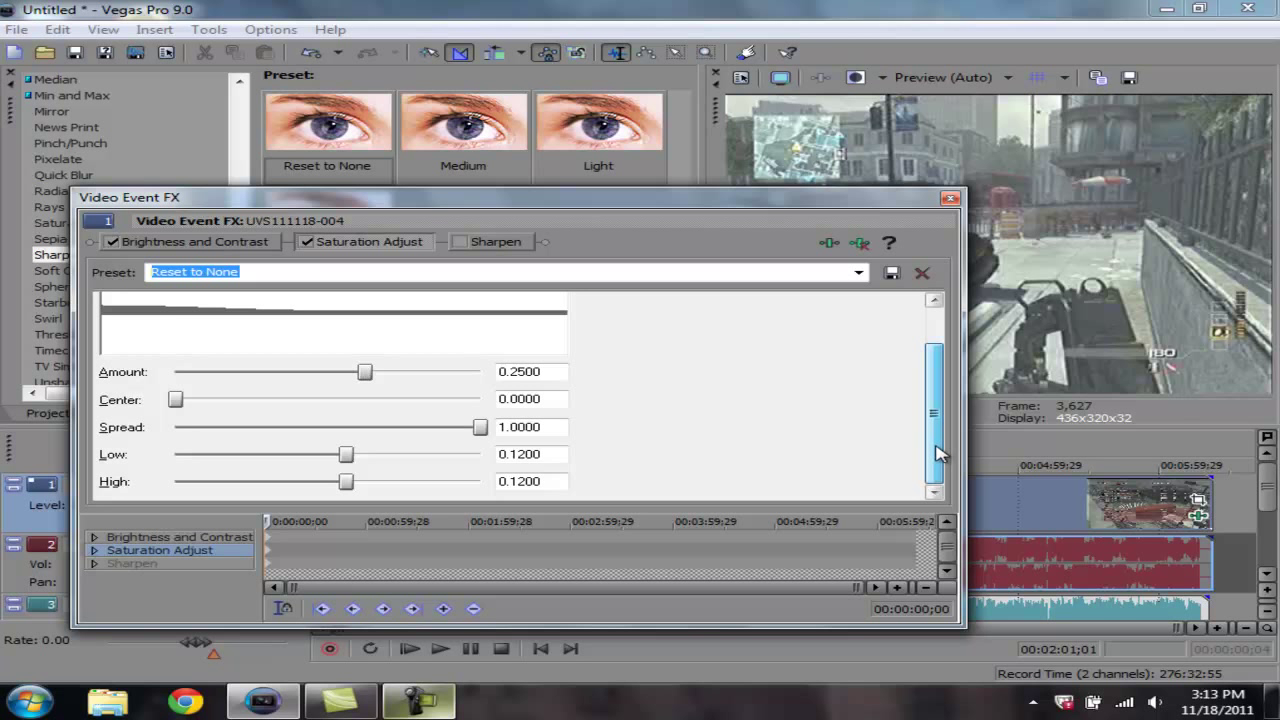
pyautogui.click(508, 244)
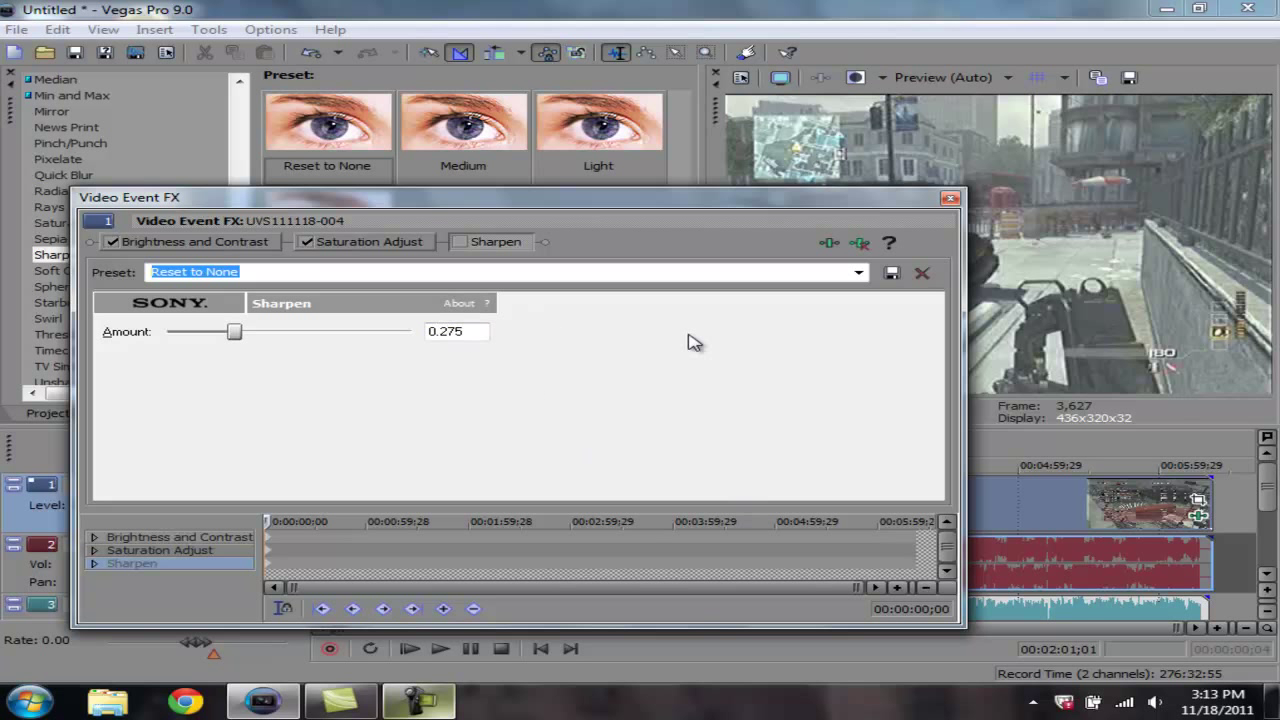
pyautogui.click(950, 198)
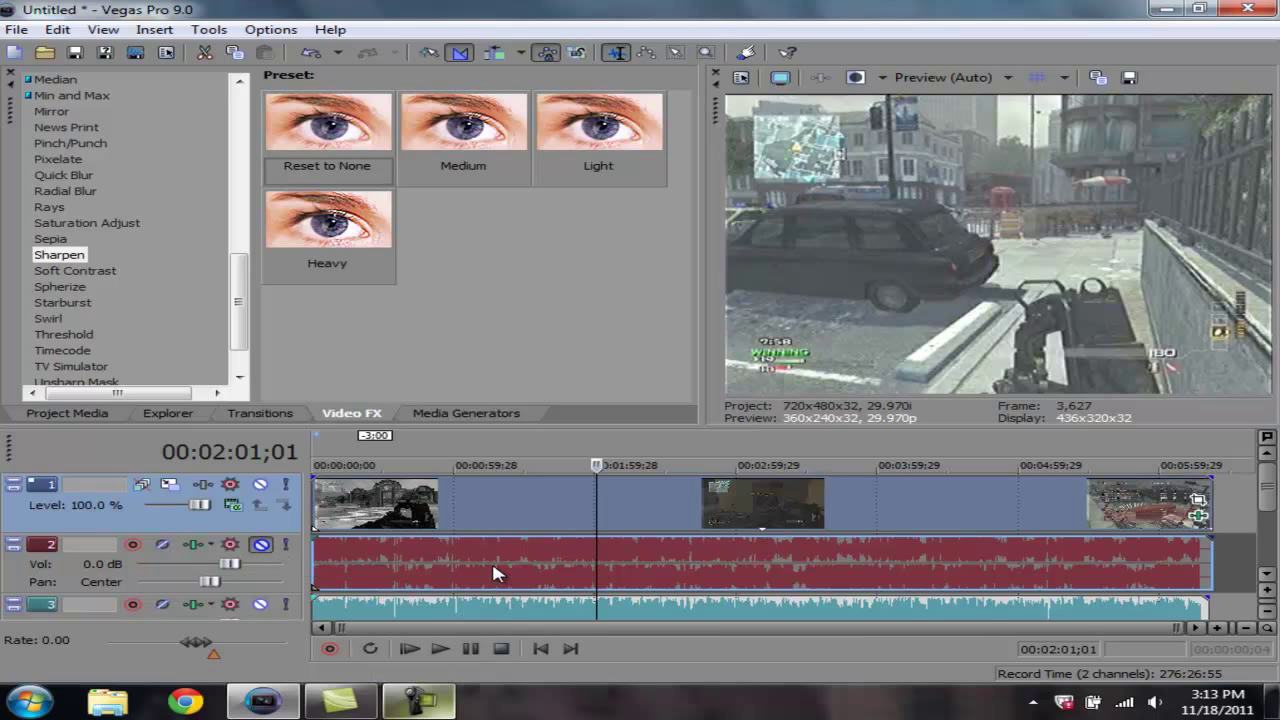
# Step: Play back the graded clip briefly, then park the playhead at 00:01:31;20
pyautogui.press('space')
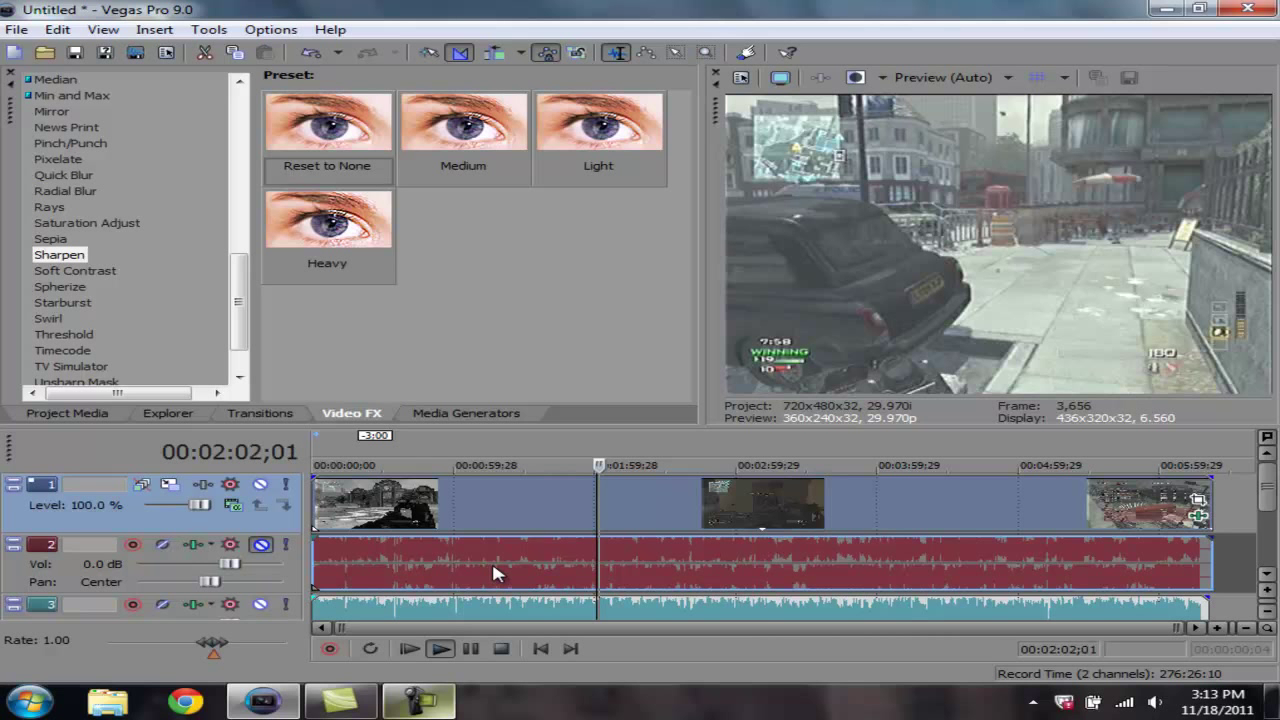
pyautogui.press('space')
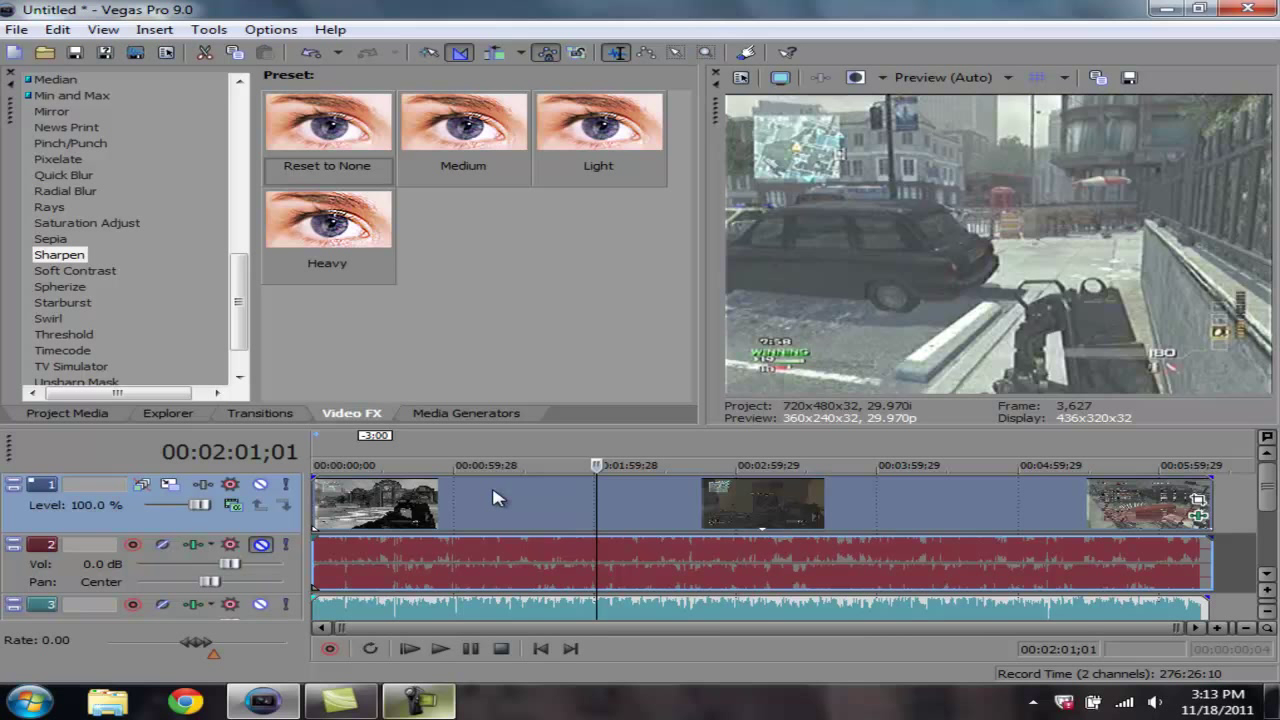
pyautogui.click(618, 492)
pyautogui.click(915, 492)
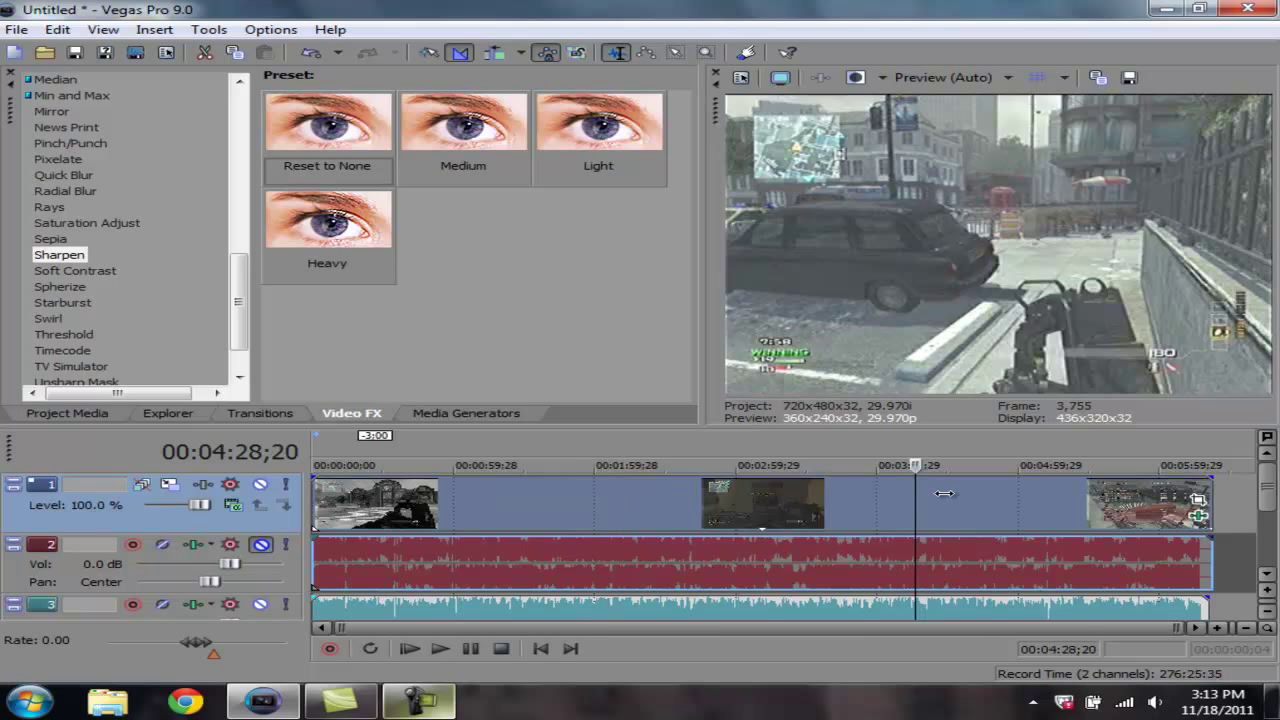
pyautogui.click(528, 492)
pyautogui.click(16, 29)
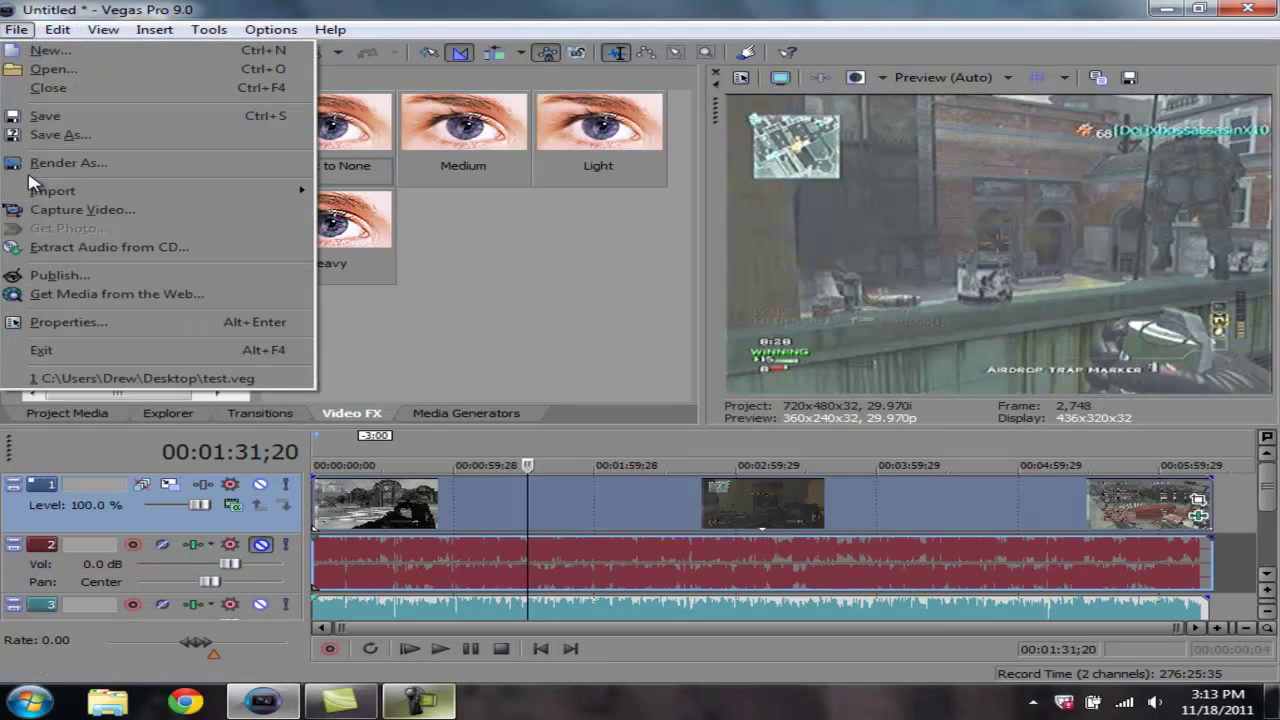
pyautogui.click(60, 163)
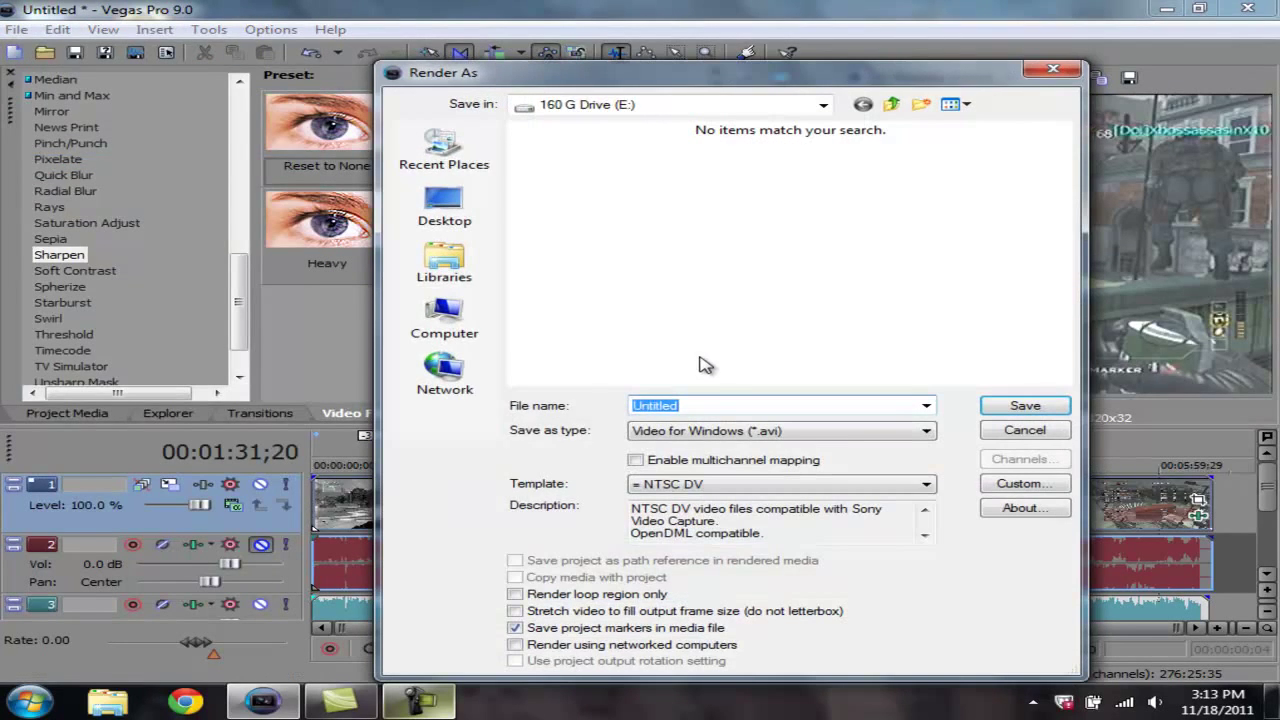
pyautogui.click(700, 405)
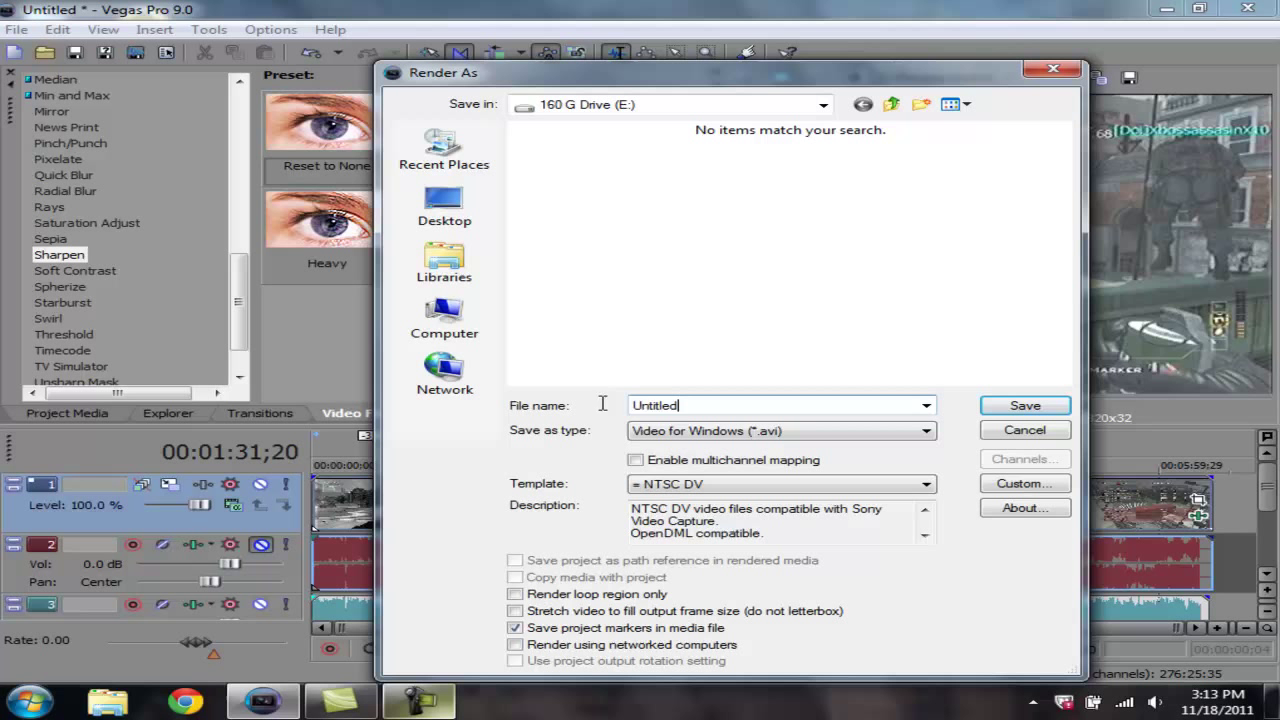
pyautogui.click(858, 430)
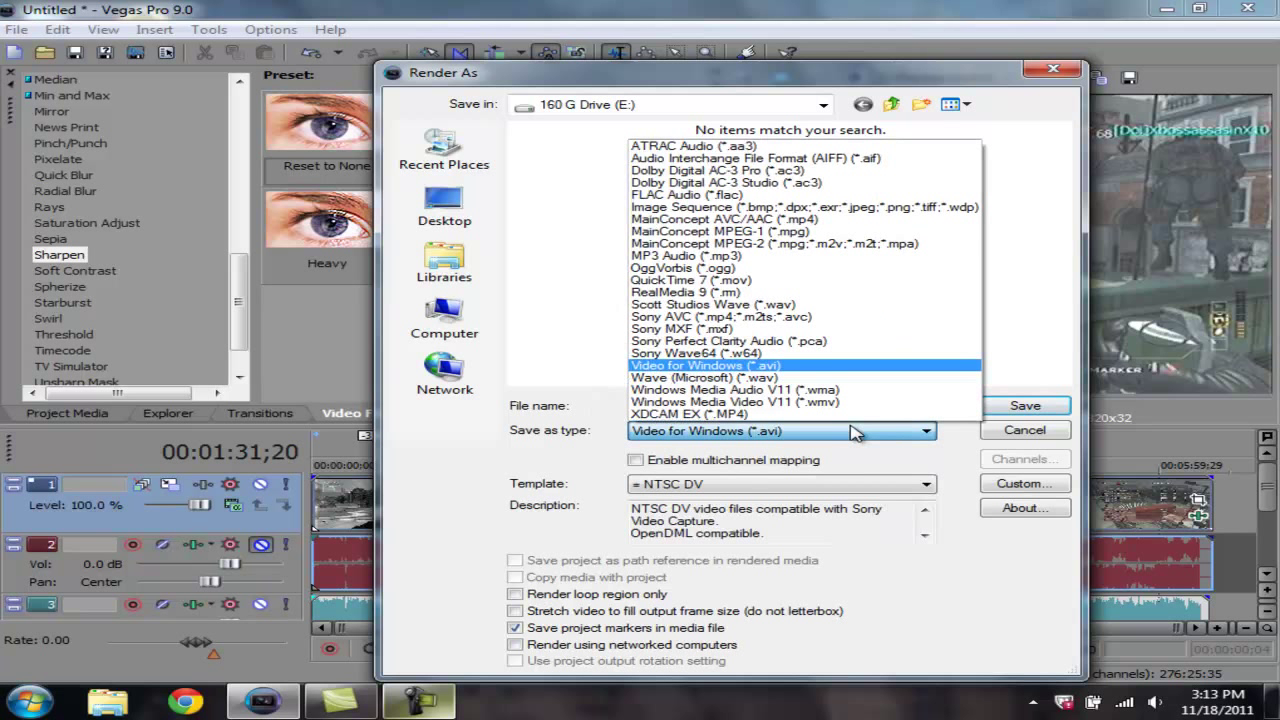
pyautogui.click(855, 431)
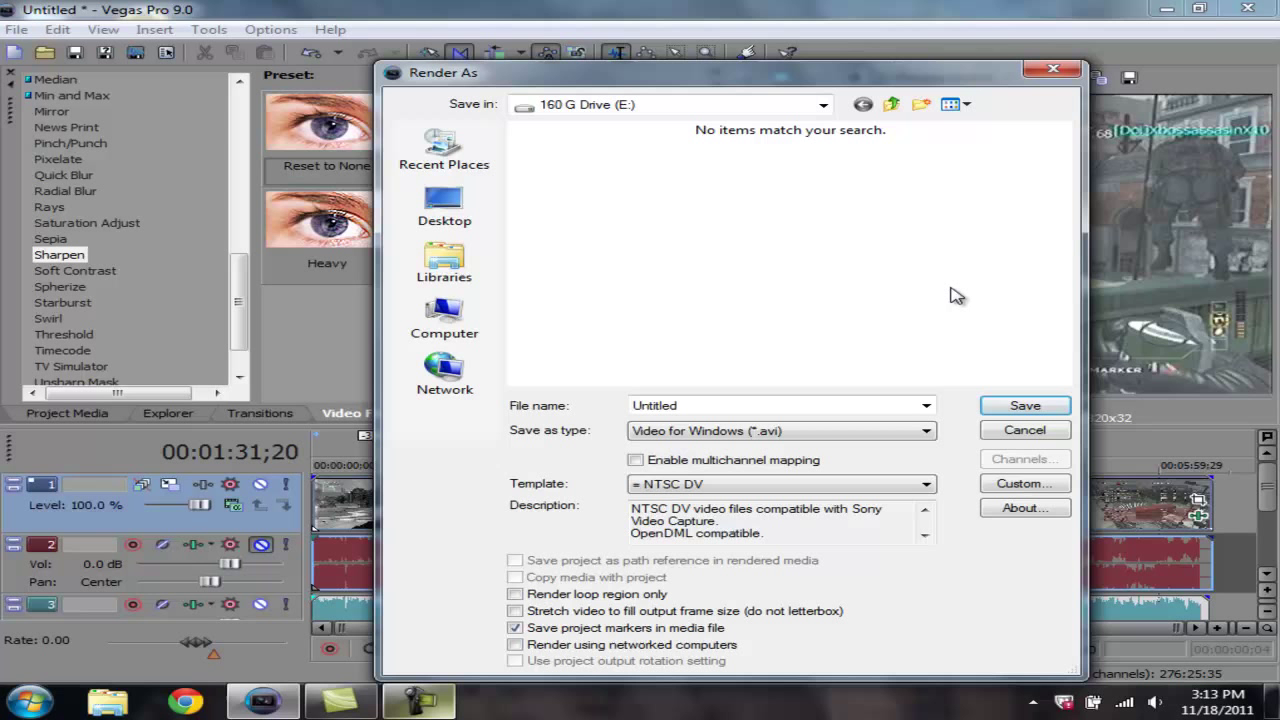
pyautogui.click(1053, 68)
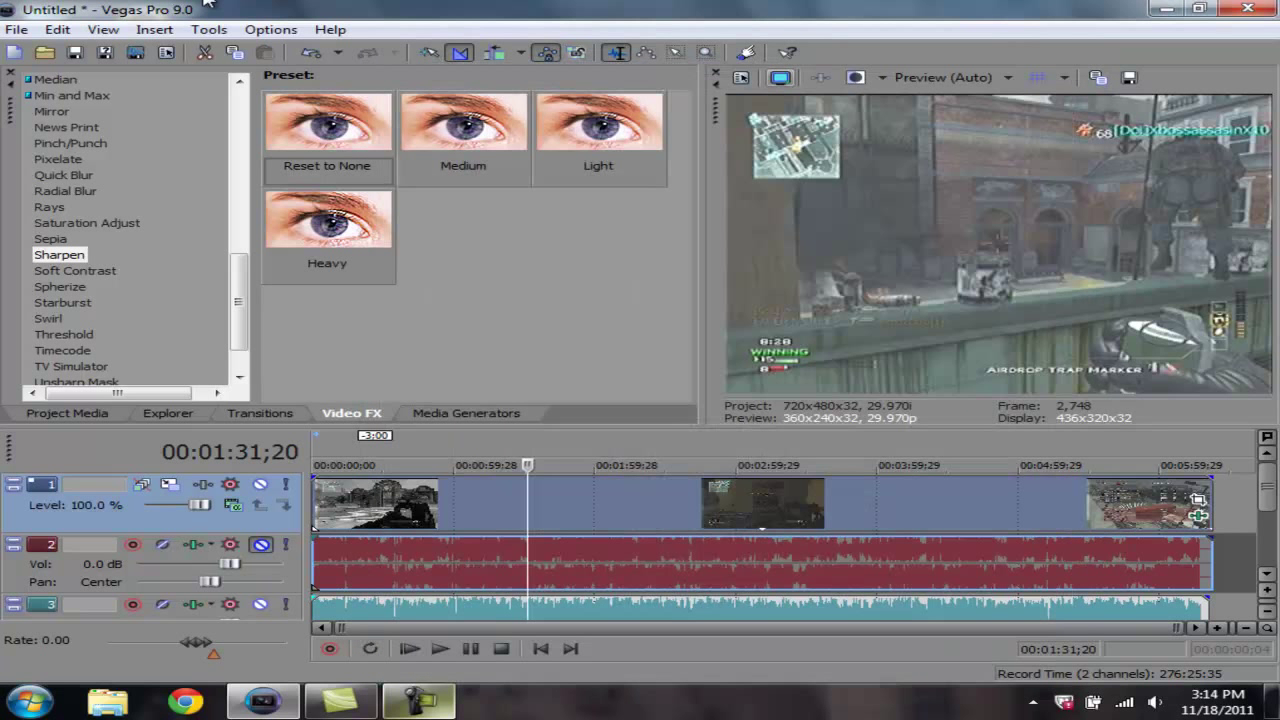